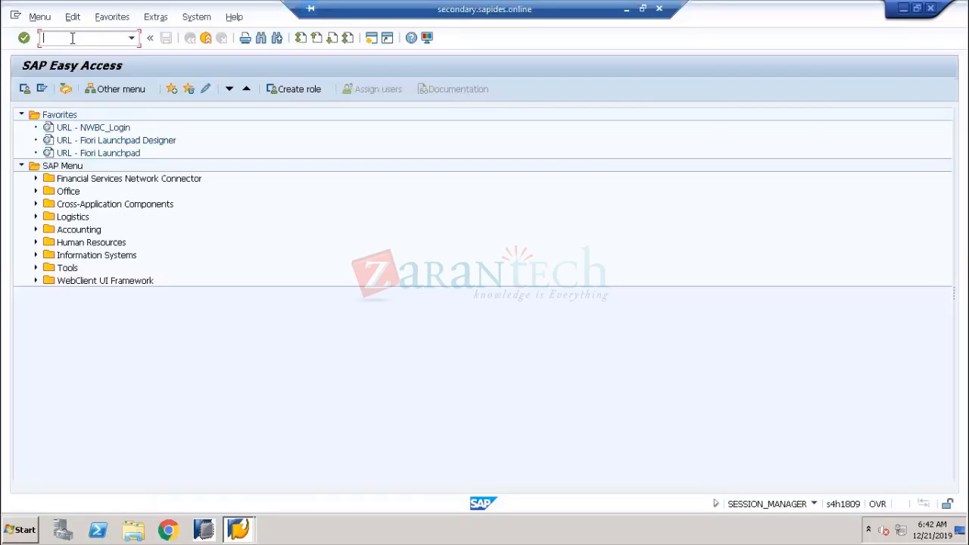
Run transaction SPRO and display the SAP Reference IMG
text(spro)
key(Return)
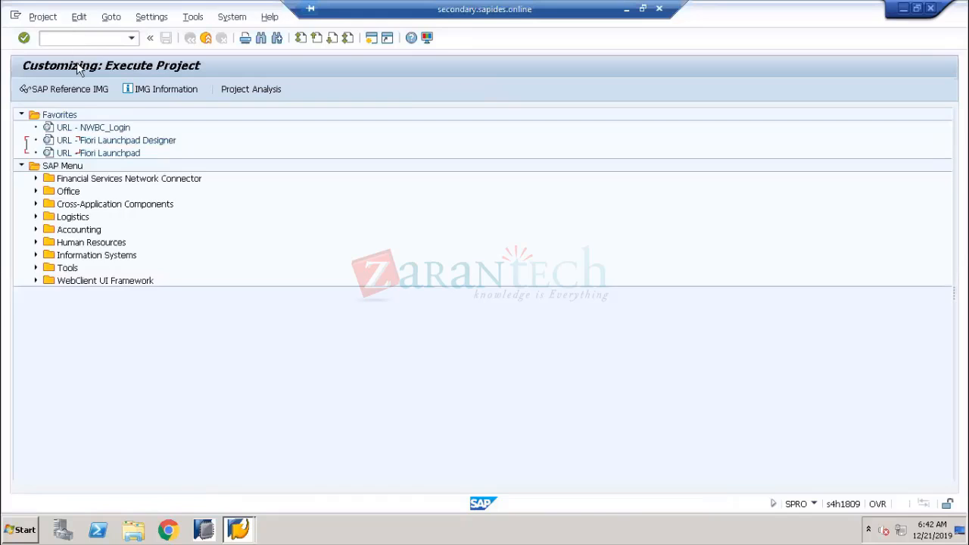
click(81, 91)
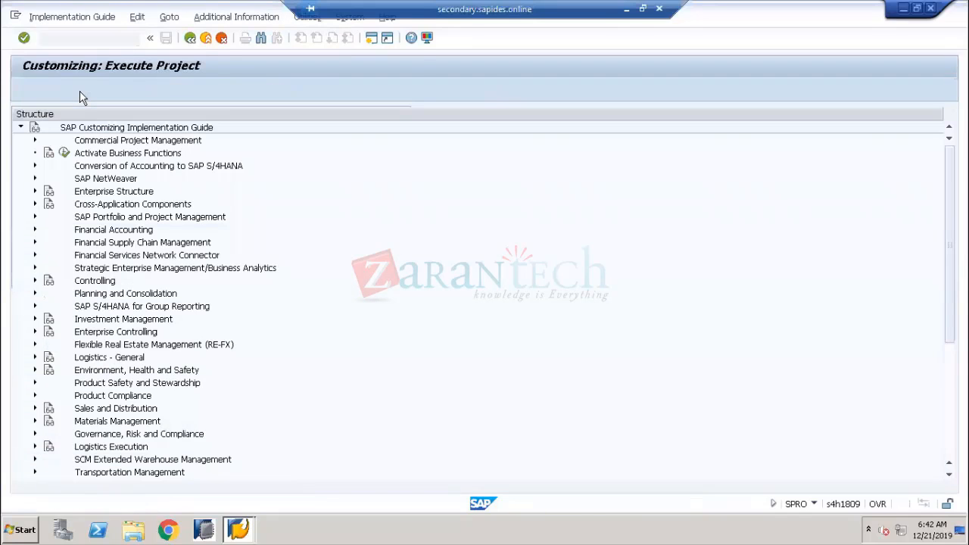
click(106, 230)
click(34, 230)
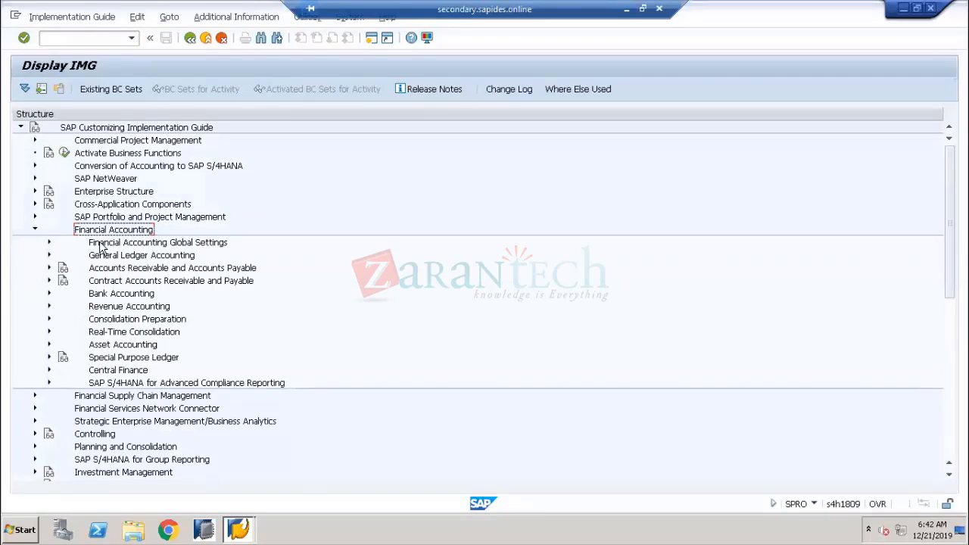
click(34, 229)
Expand Enterprise Structure, its Definition node and the Financial Accounting node beneath it to list the activities
click(78, 199)
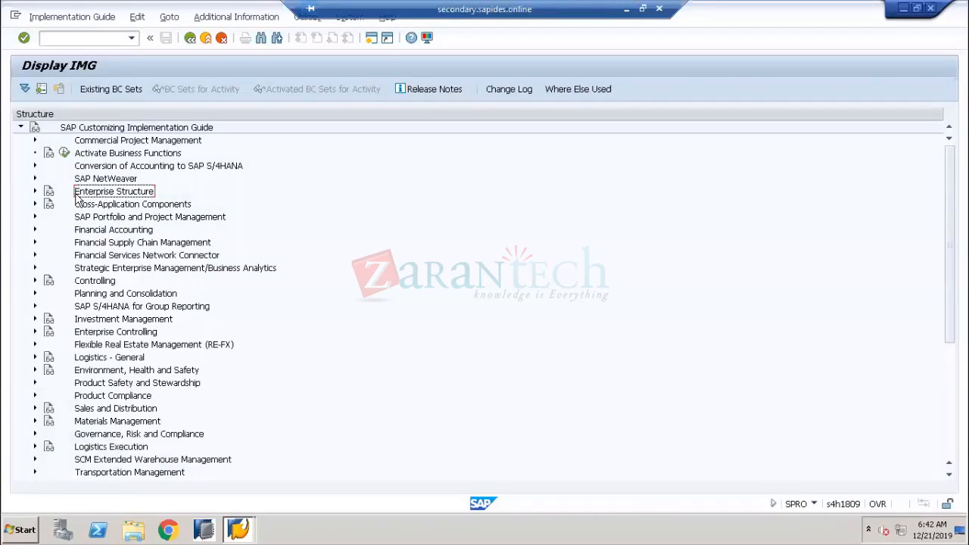
click(34, 191)
click(95, 217)
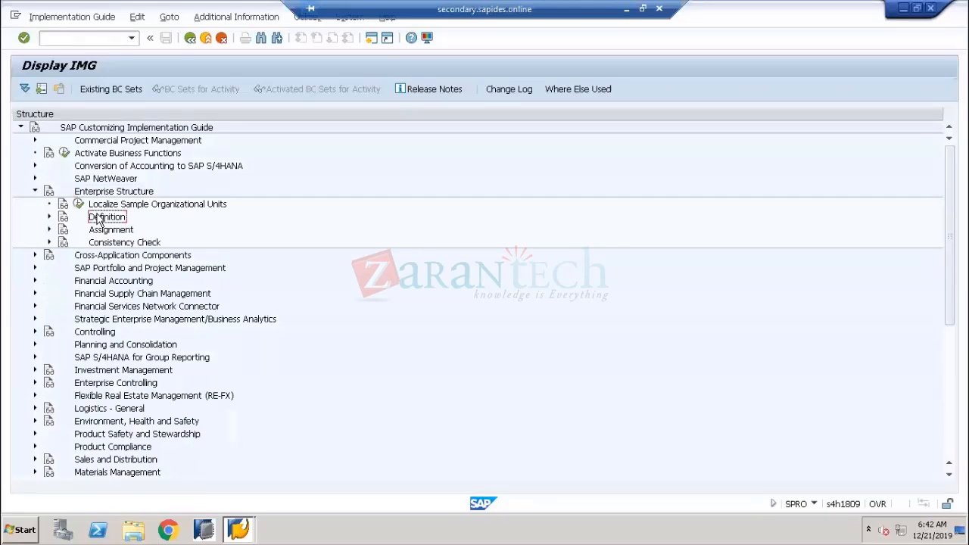
click(48, 217)
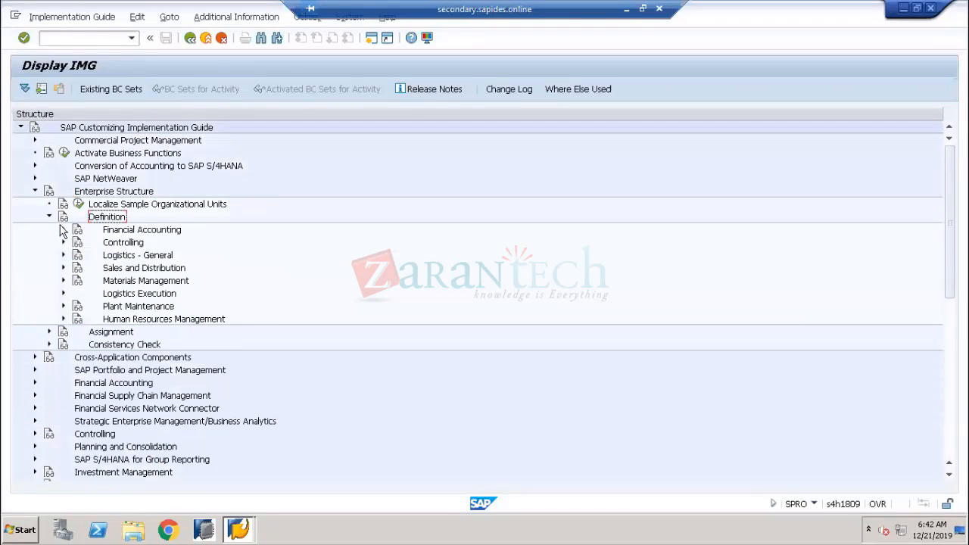
click(61, 232)
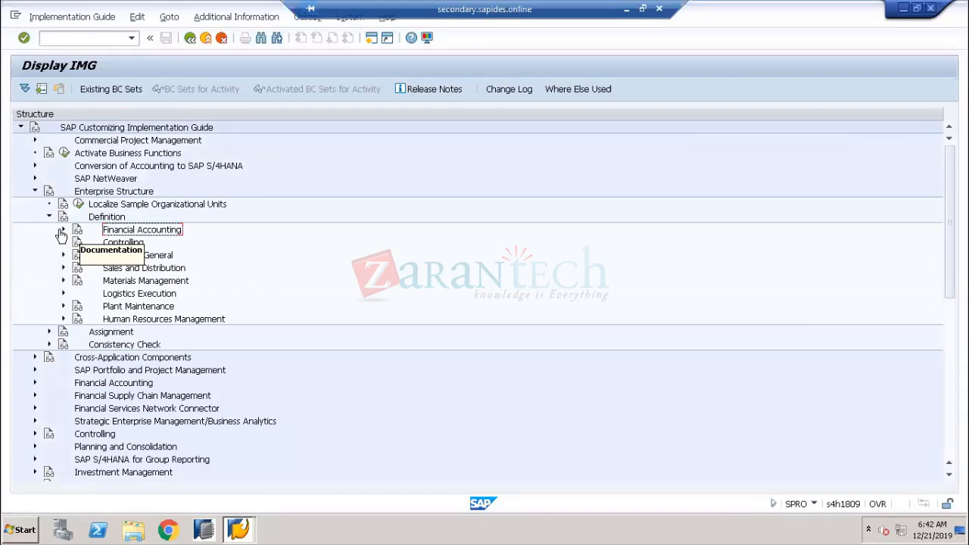
click(62, 233)
Execute Edit, Copy, Delete, Check Company Code and choose the Edit Company Code Data activity
click(130, 269)
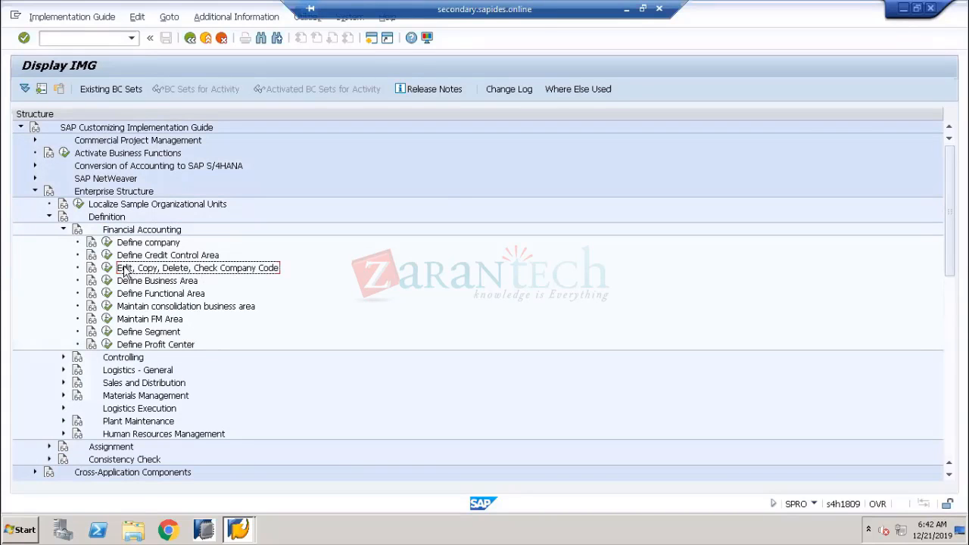
click(106, 268)
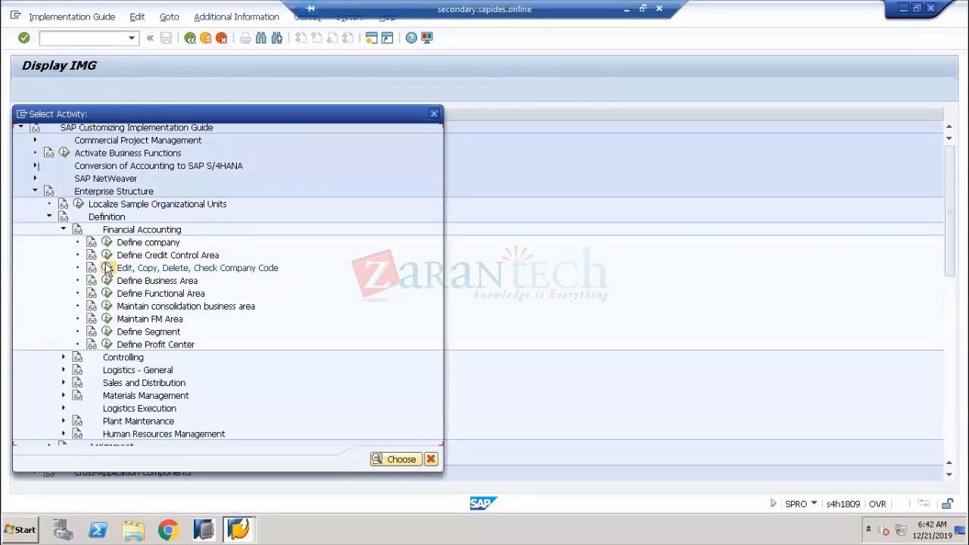
drag(130, 117, 384, 95)
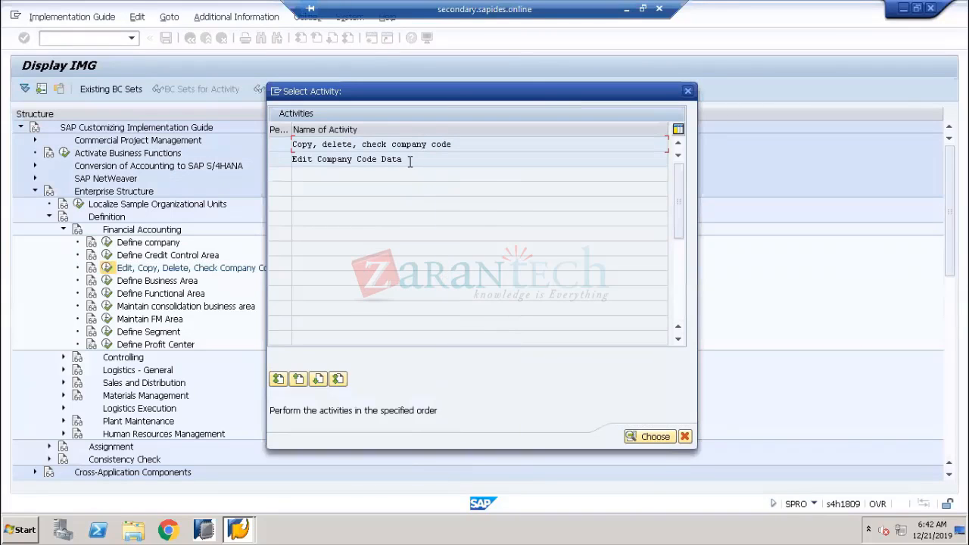
drag(407, 161, 272, 166)
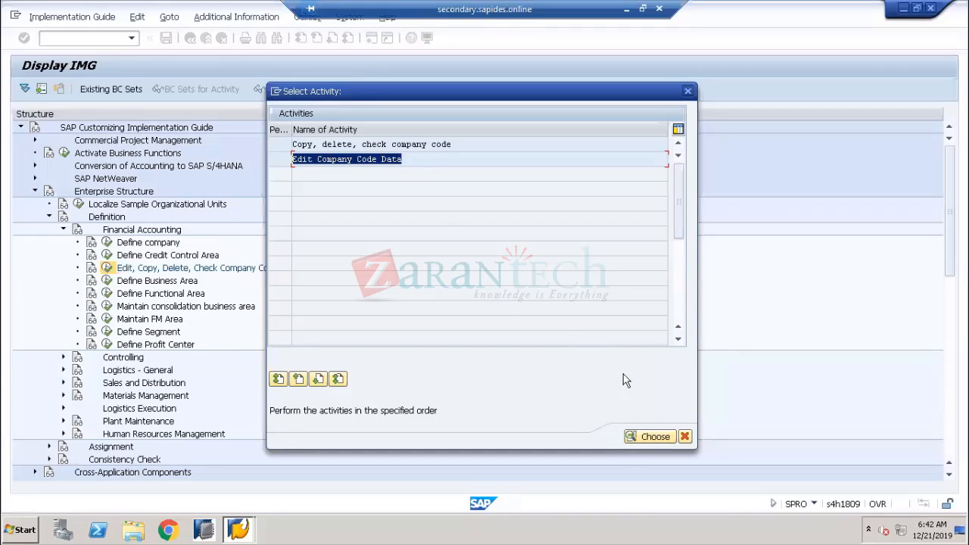
click(651, 436)
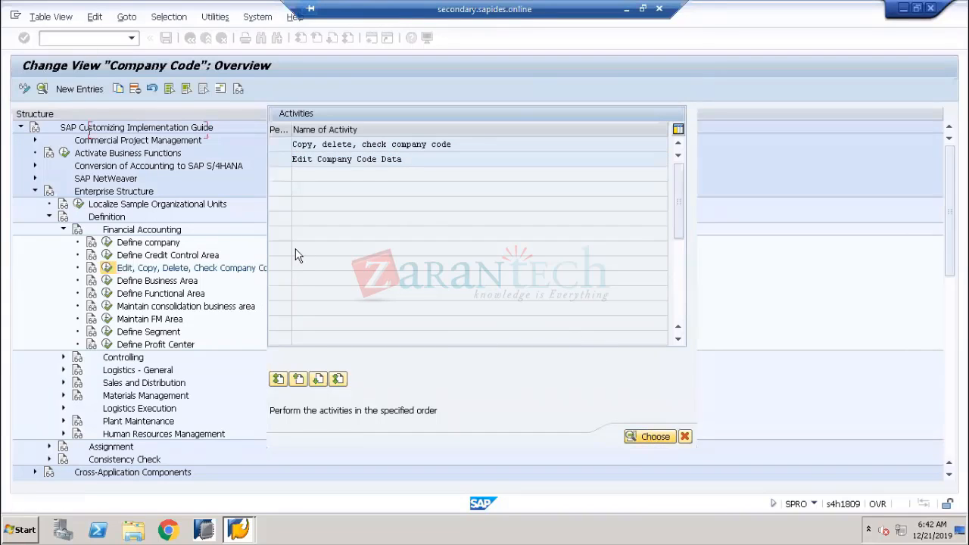
Position the company code overview at CEN1 and open that entry's details
click(158, 411)
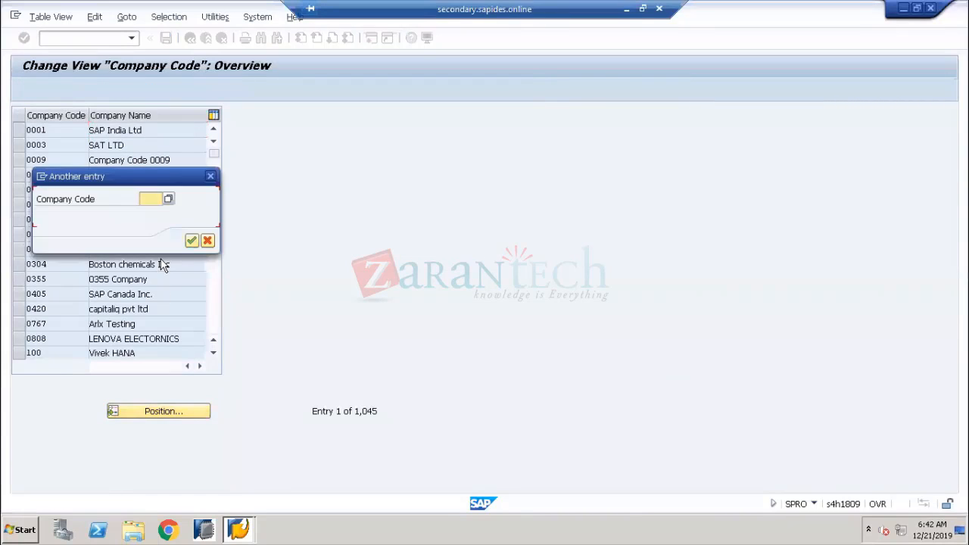
text(cen1)
key(Return)
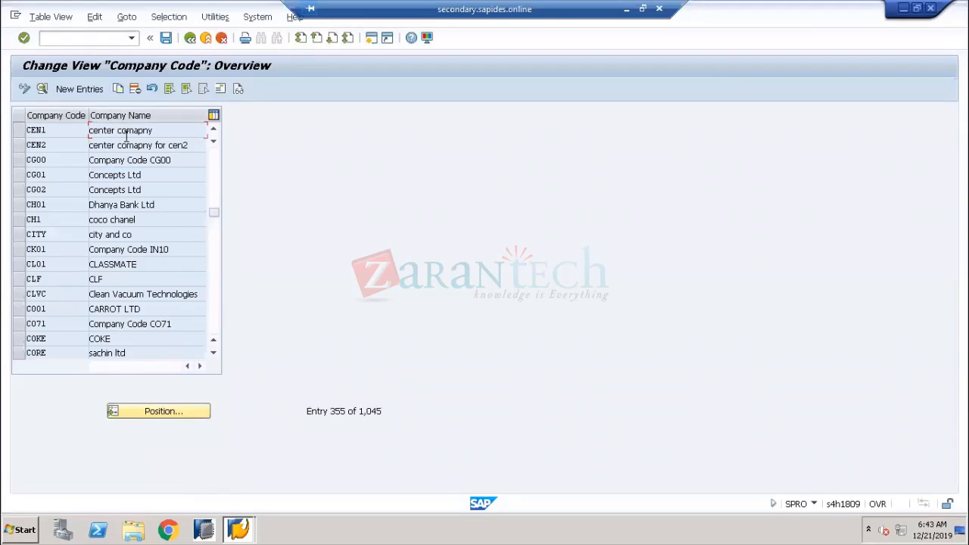
double_click(127, 132)
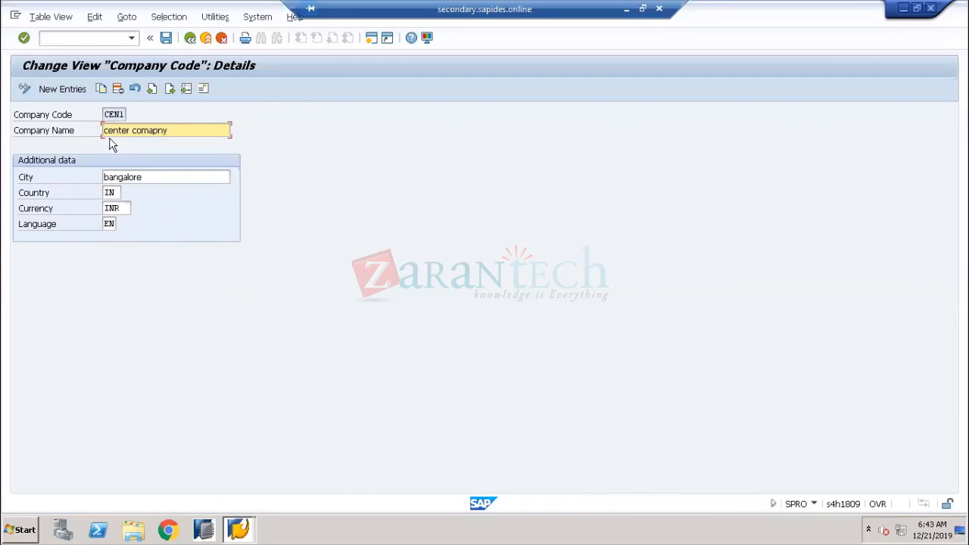
Examine the Company Code field in the CEN1 details and return to the company code overview
click(73, 119)
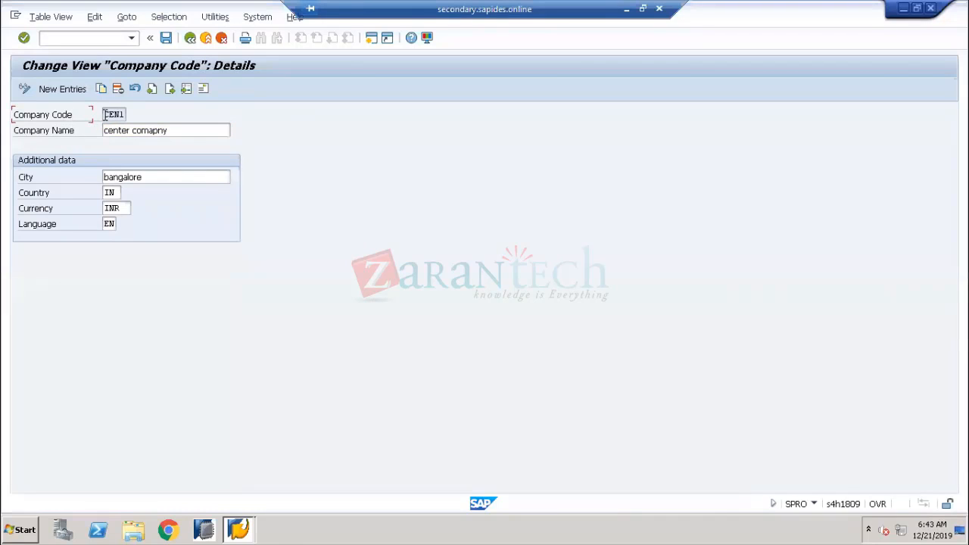
drag(104, 114, 129, 113)
click(120, 114)
click(67, 119)
click(190, 38)
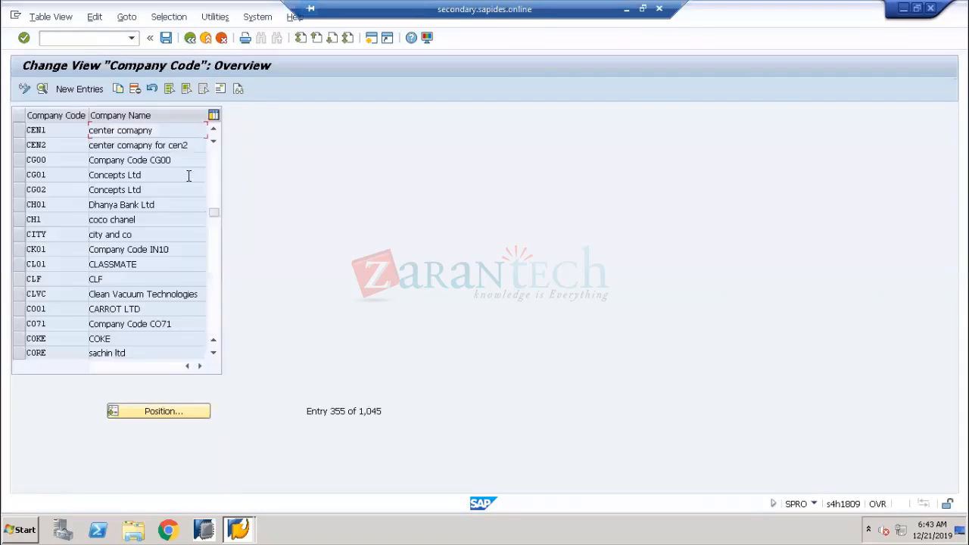
click(166, 410)
text(ceat)
key(Return)
Position the company code overview at US01, open its details and examine the Company Code field
click(166, 411)
text(us01)
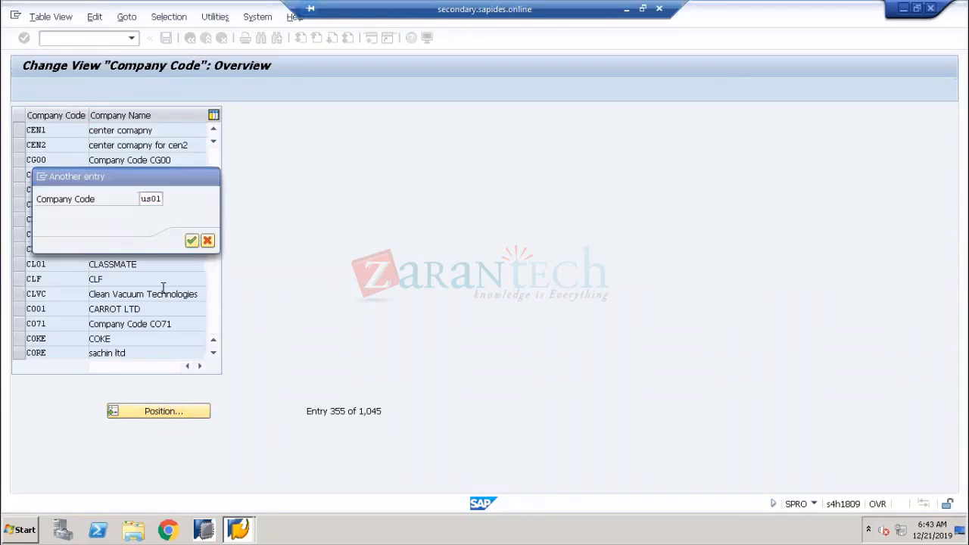
key(Return)
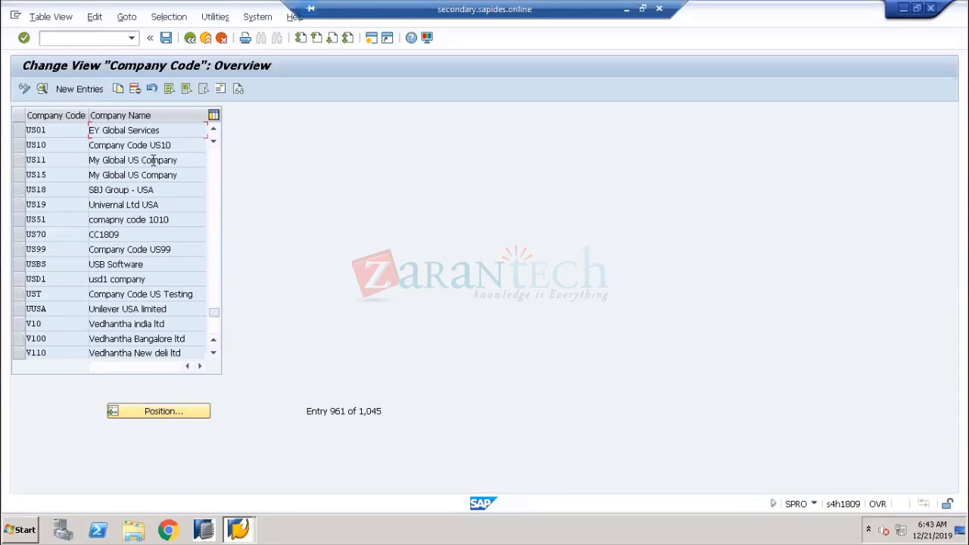
double_click(146, 133)
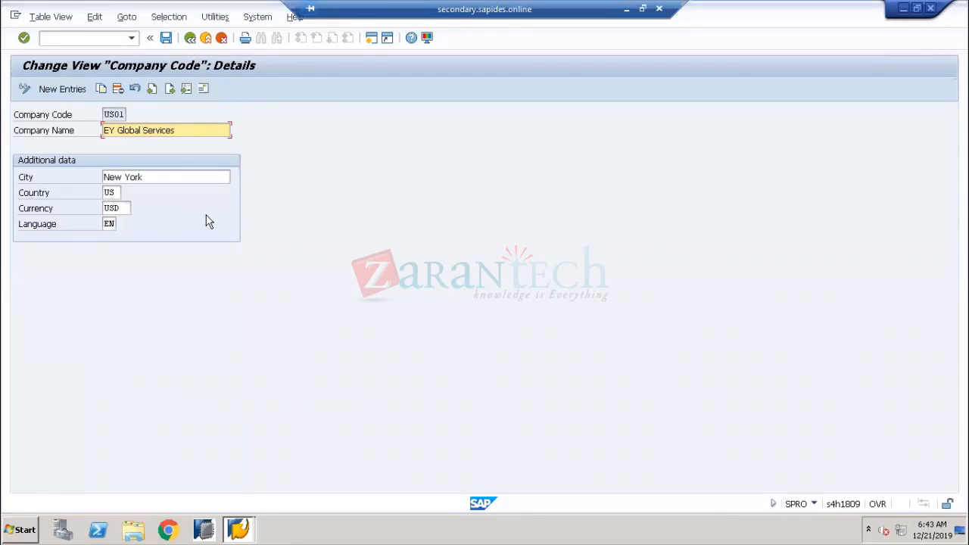
click(49, 119)
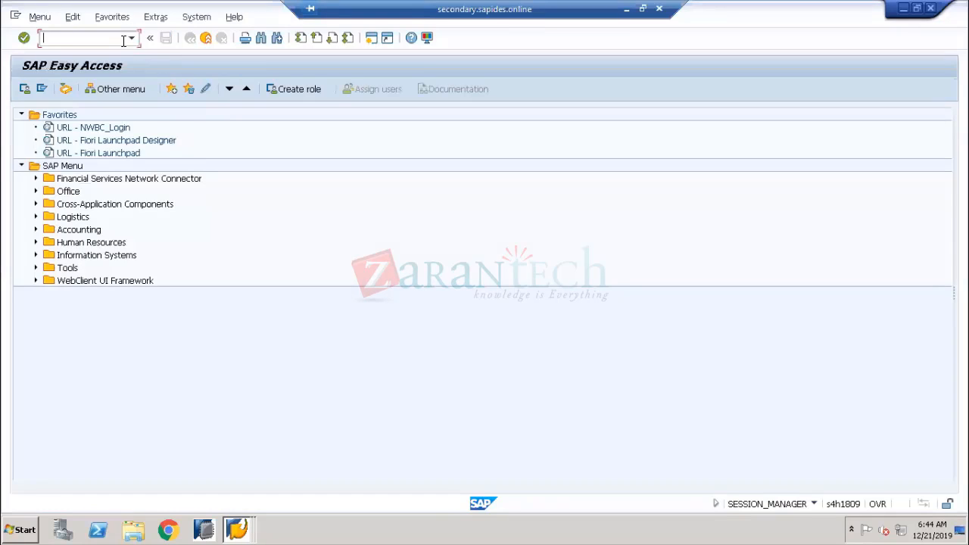
Open the G/L account posting transaction F-02, examine the Company Code field in the header and leave the transaction
text(f-)
key(BackSpace)
key(BackSpace)
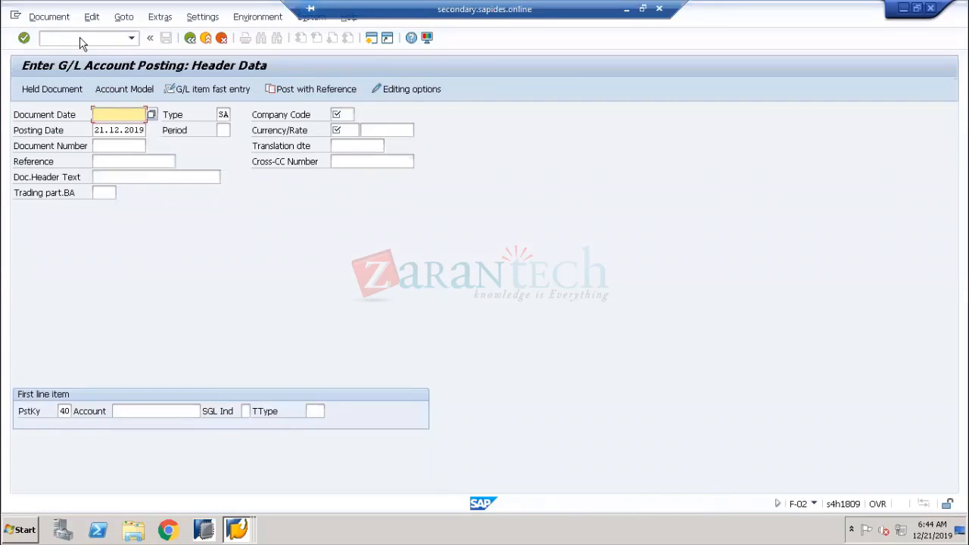
click(286, 122)
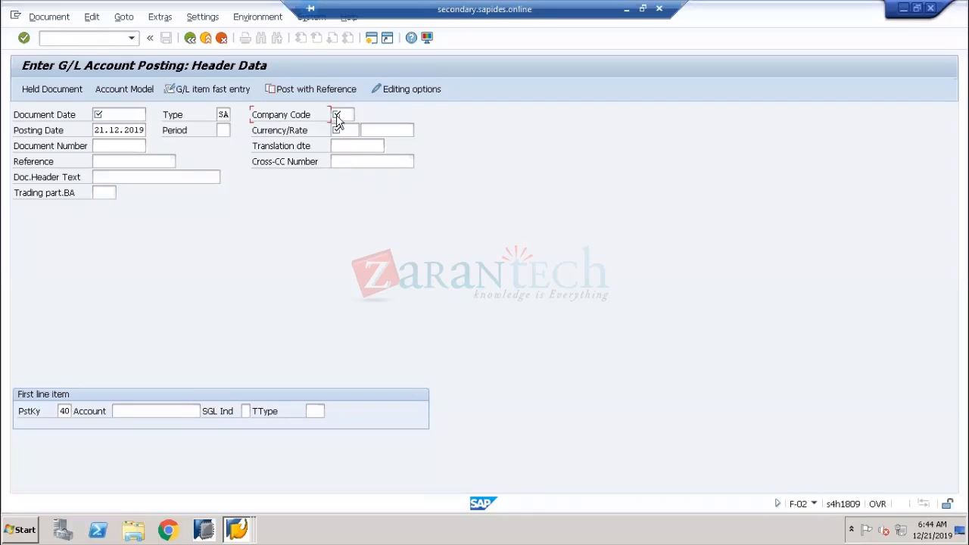
click(190, 38)
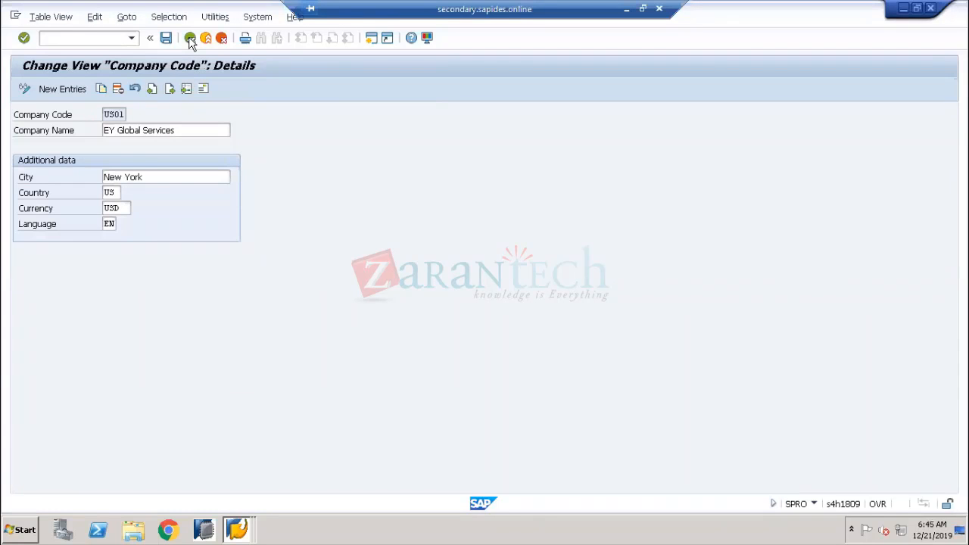
Return from the US01 details to the activity selection and open the Copy, delete, check company code activity
click(190, 37)
key(F3)
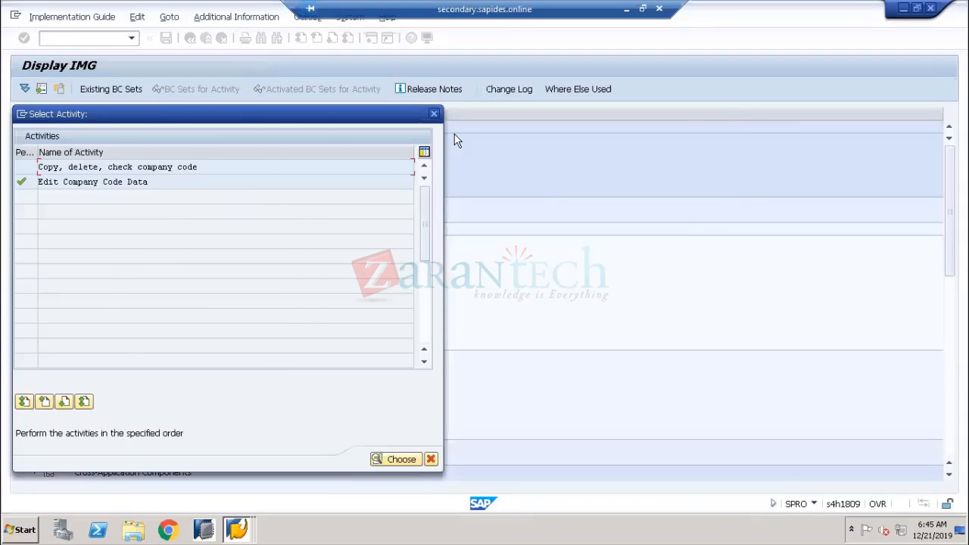
drag(473, 135, 321, 137)
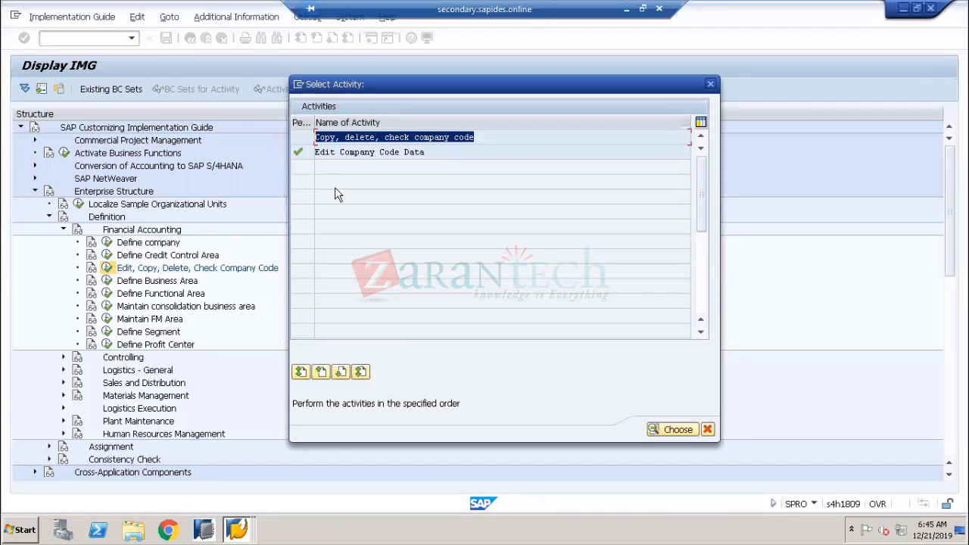
click(475, 154)
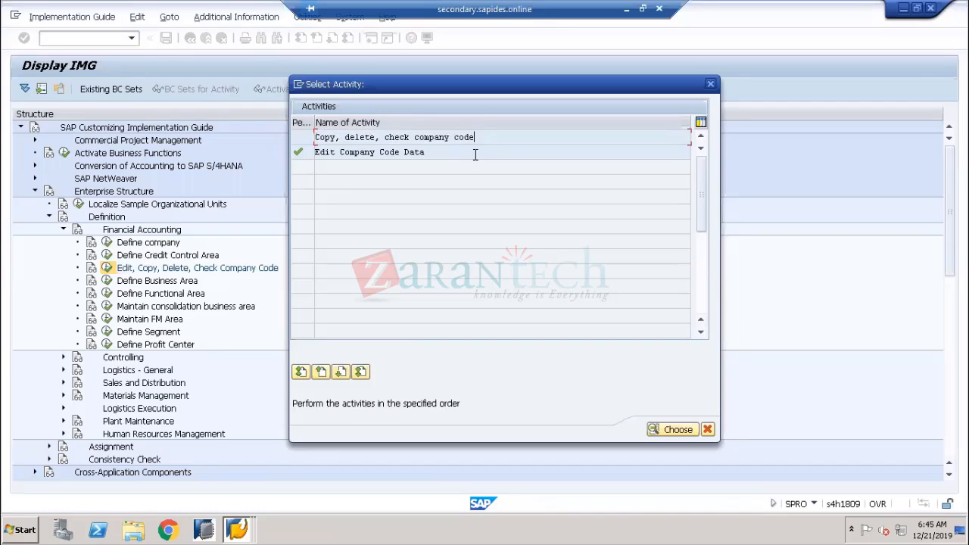
drag(474, 138, 314, 131)
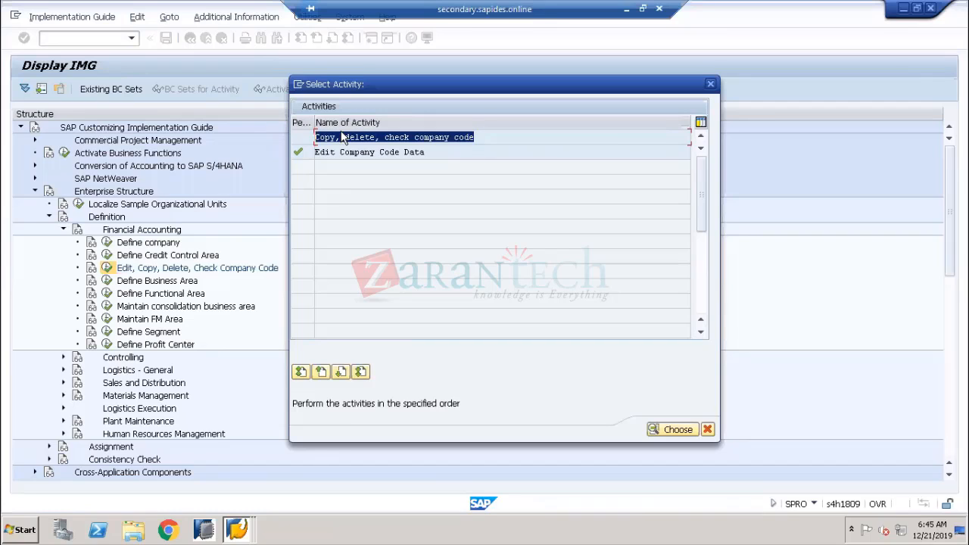
click(340, 133)
click(676, 430)
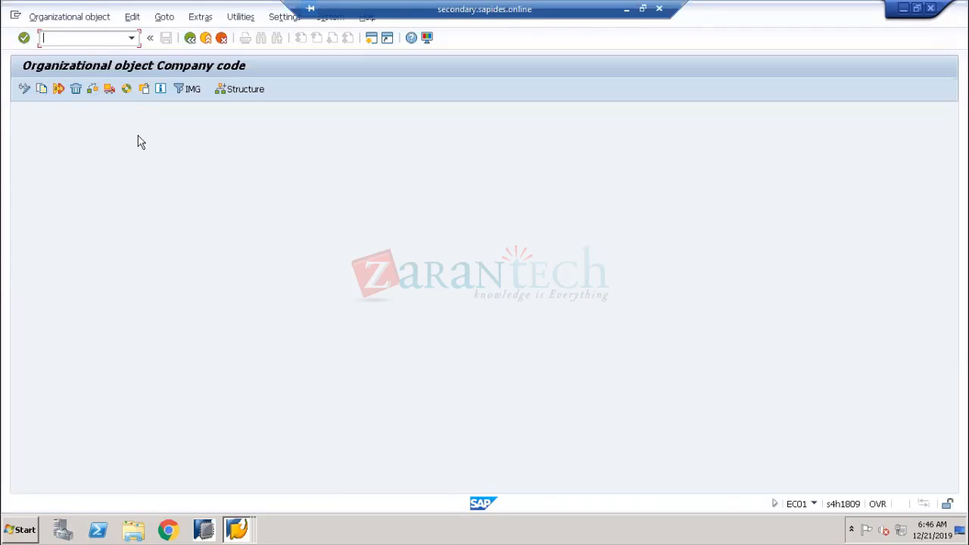
Open the structure navigation for the company code object and accept its help text to reach the object lists
click(236, 90)
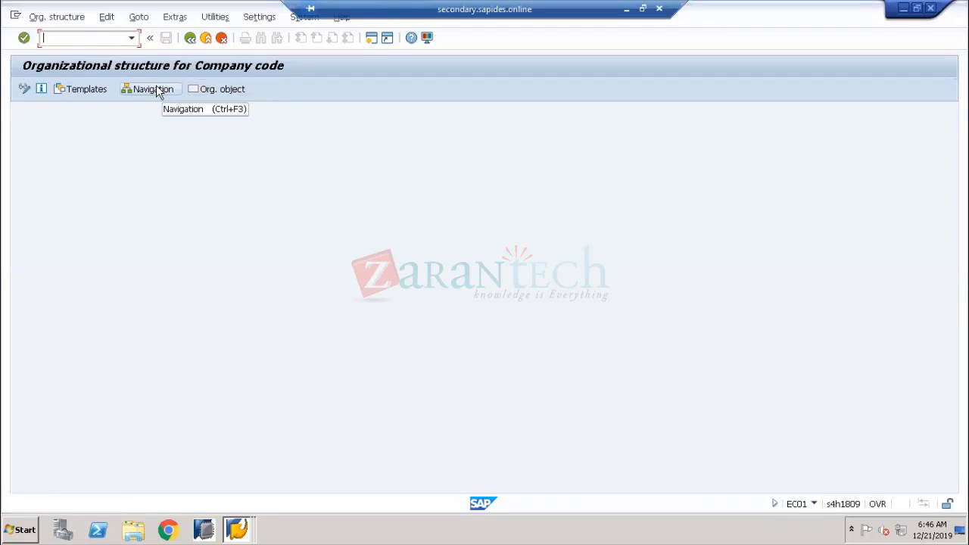
click(156, 91)
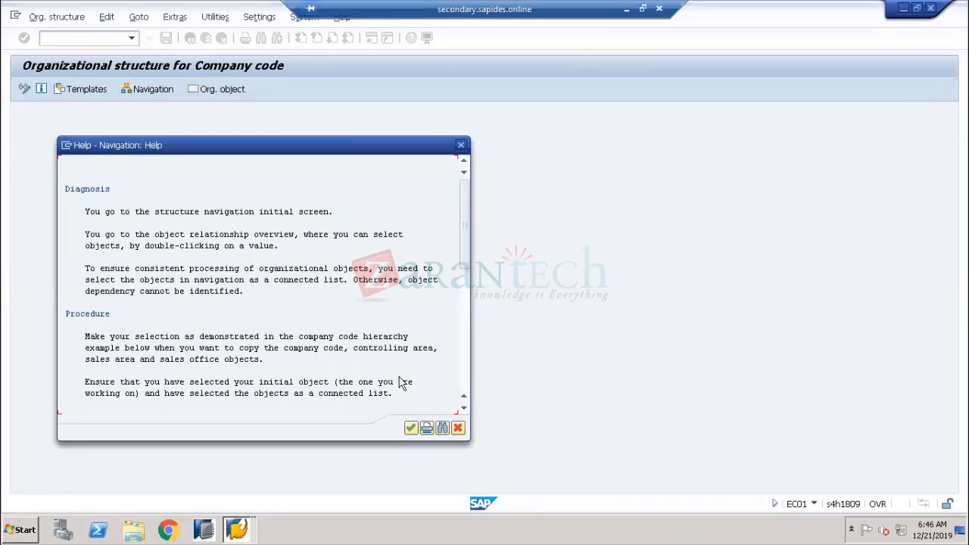
click(412, 428)
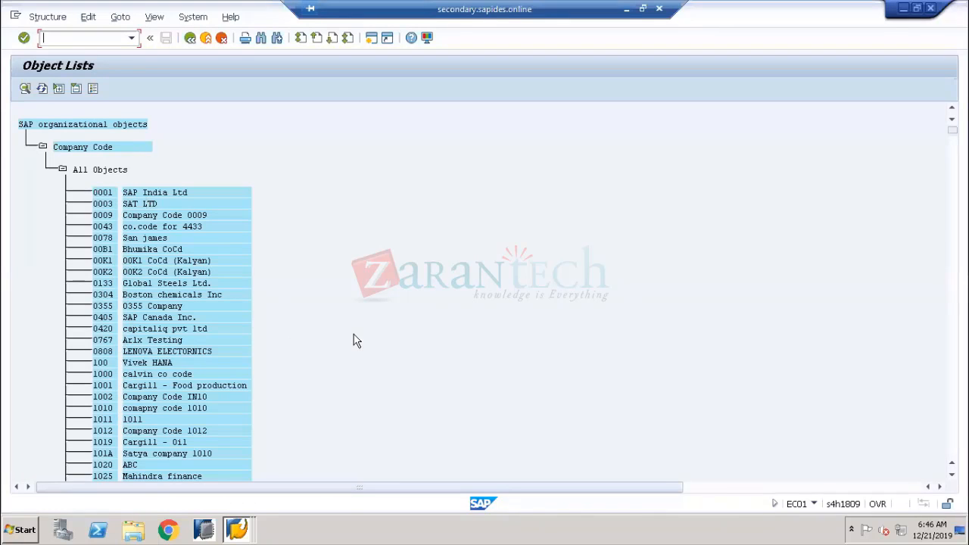
Look through the list of all company codes and return to the entries around 1710
click(233, 341)
scroll(233, 342, down, 10)
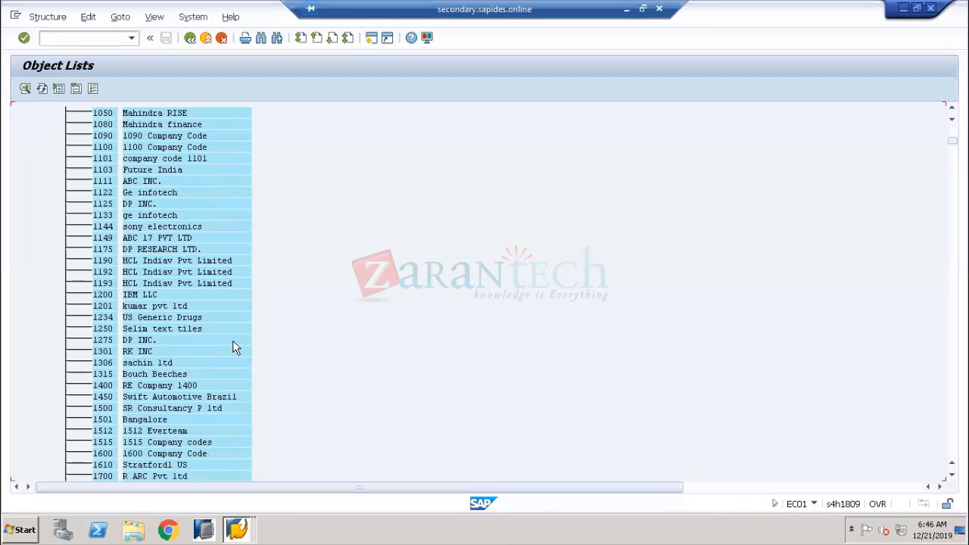
scroll(233, 342, down, 10)
scroll(234, 347, down, 10)
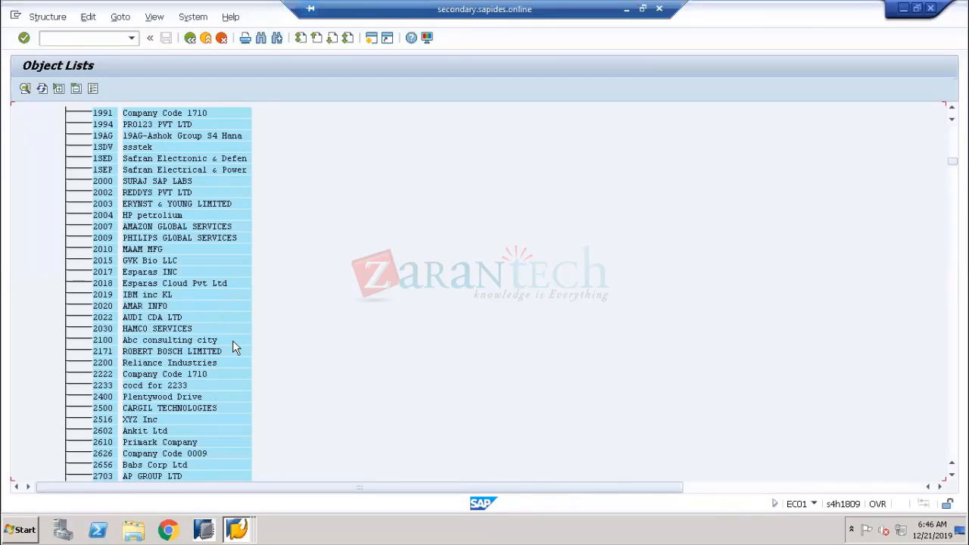
scroll(233, 346, down, 10)
scroll(232, 347, down, 10)
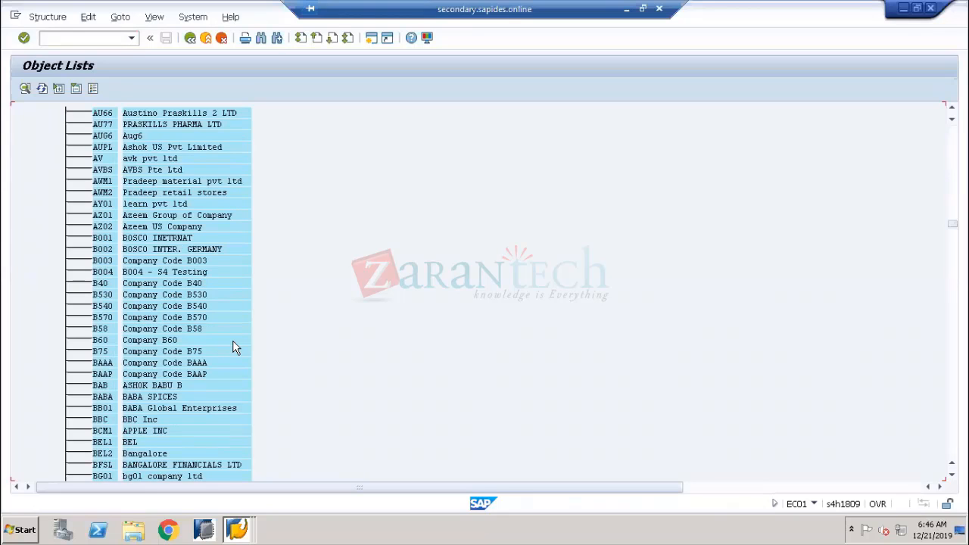
scroll(234, 347, down, 10)
scroll(235, 347, down, 10)
scroll(232, 347, down, 10)
scroll(233, 347, down, 10)
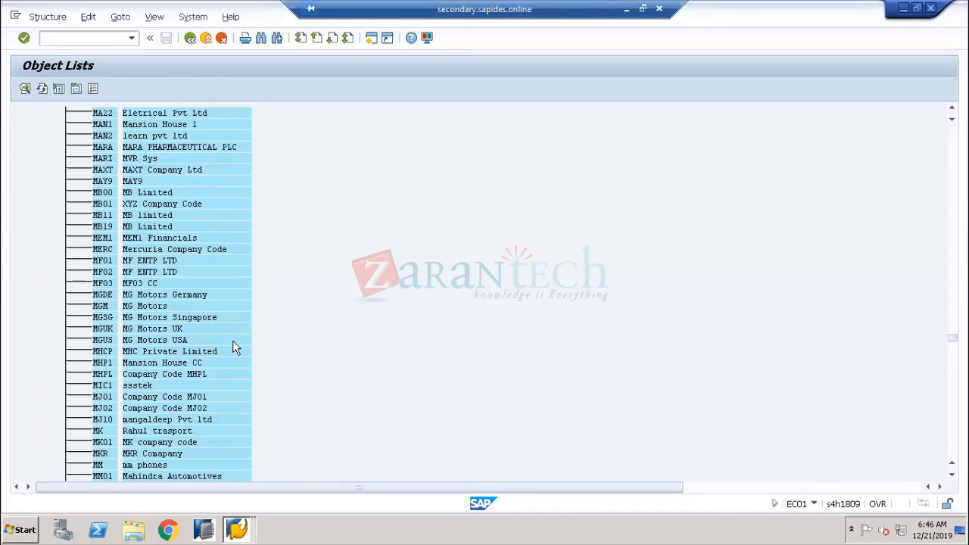
scroll(235, 347, down, 10)
scroll(232, 344, up, 15)
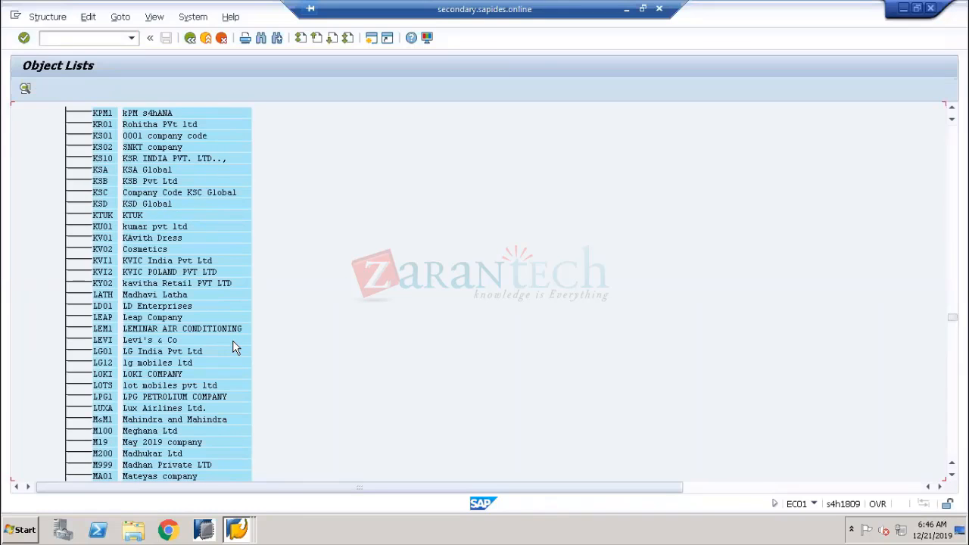
scroll(233, 348, up, 10)
scroll(234, 345, up, 10)
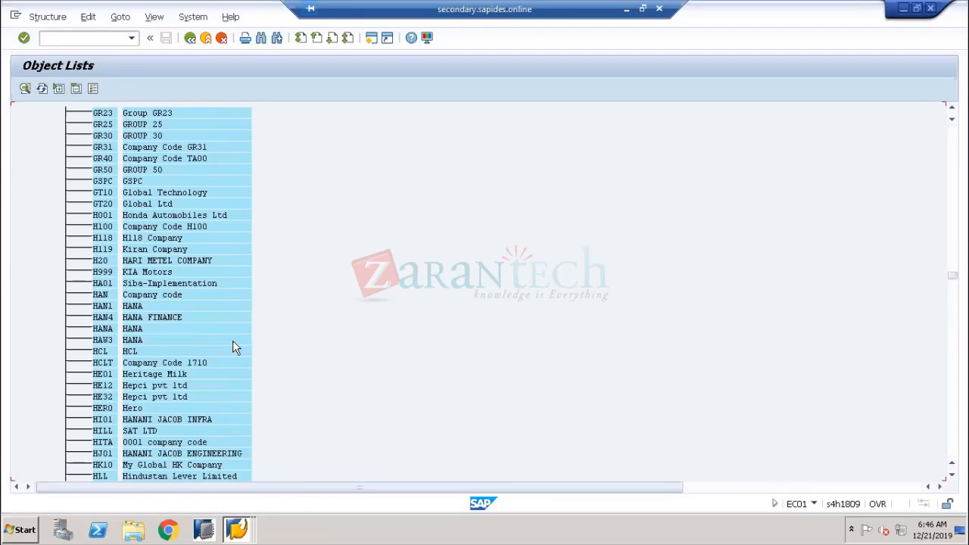
scroll(233, 342, up, 15)
scroll(233, 348, up, 11)
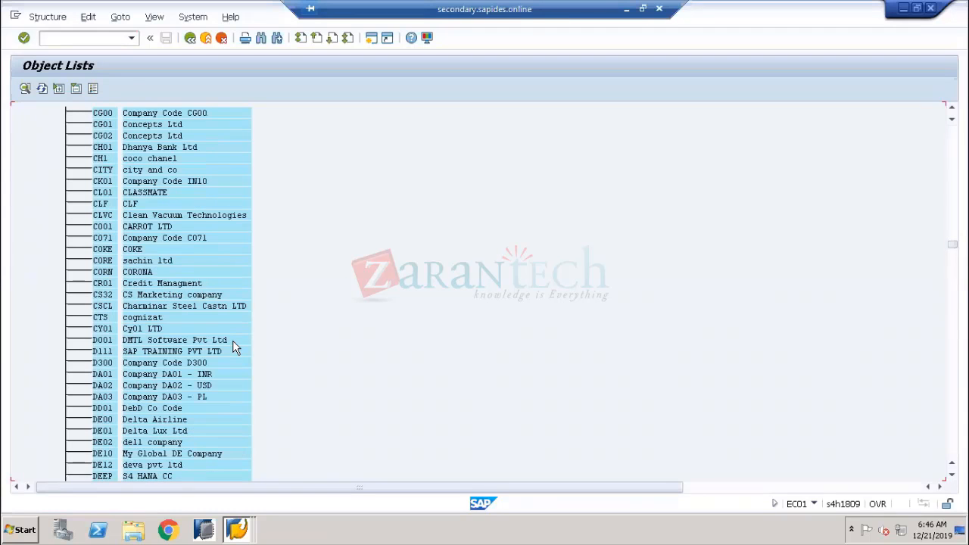
scroll(232, 340, up, 12)
scroll(232, 340, up, 13)
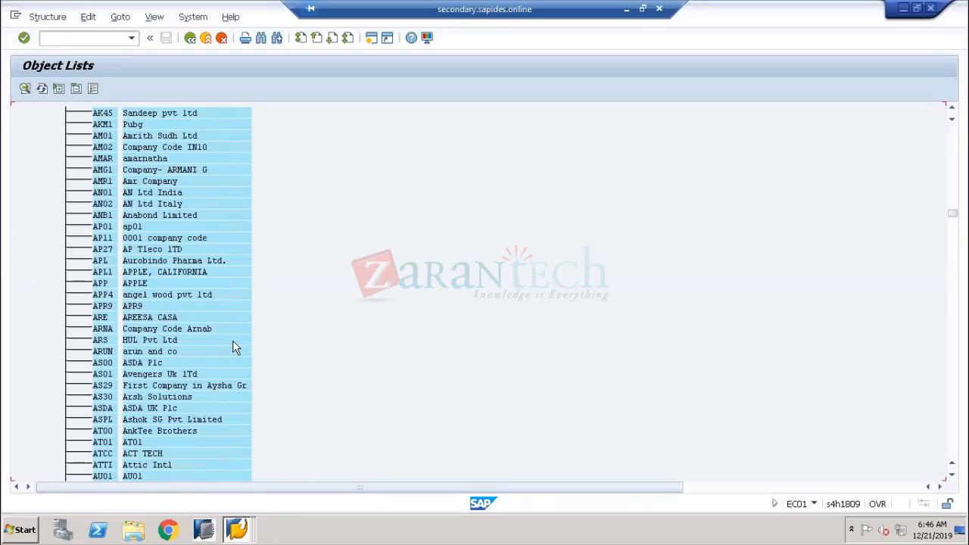
scroll(232, 339, up, 11)
scroll(232, 340, up, 10)
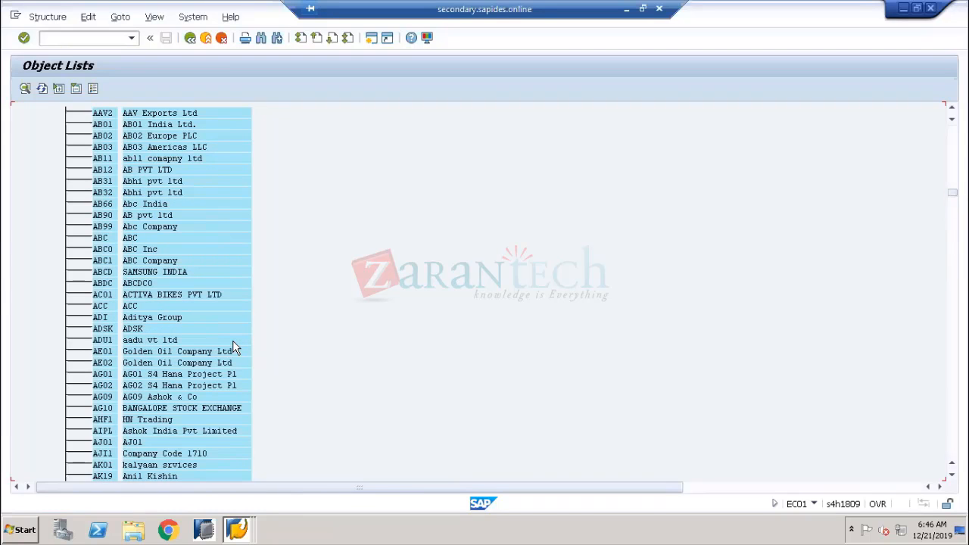
scroll(232, 339, up, 10)
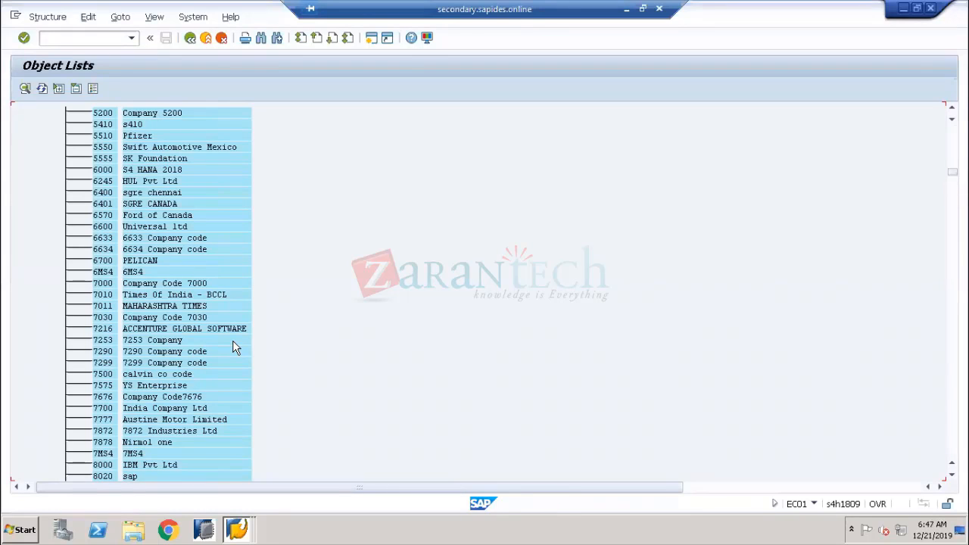
scroll(232, 340, up, 10)
scroll(233, 340, up, 10)
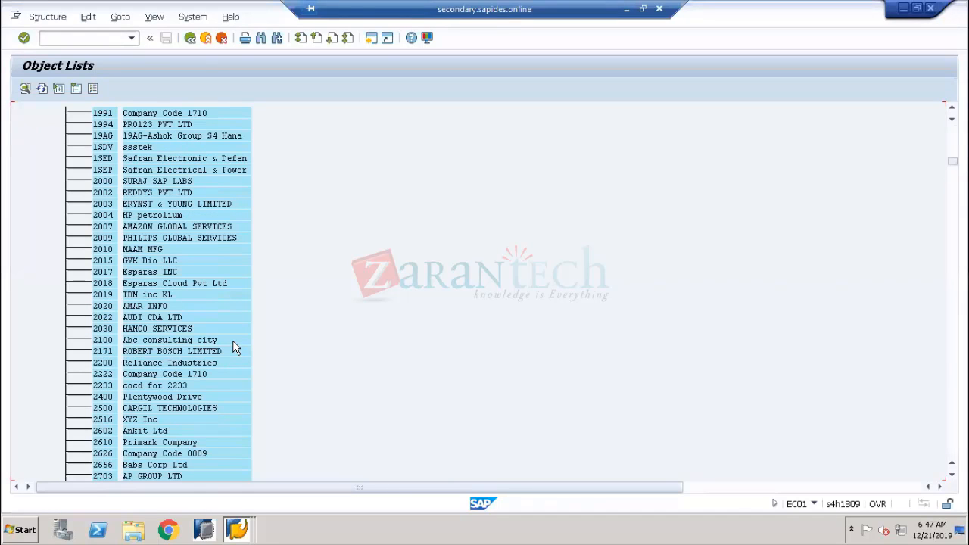
scroll(233, 339, up, 10)
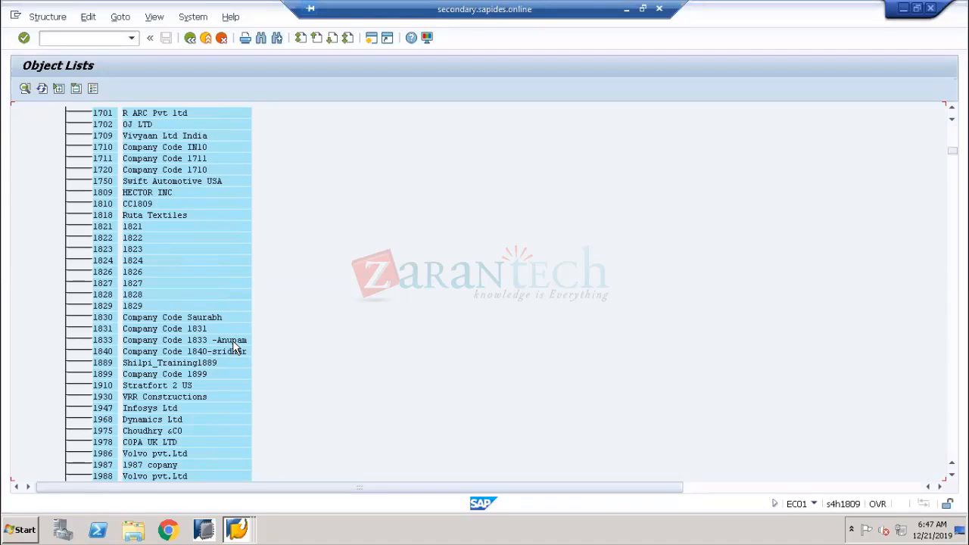
Open the organizational structure of company code 1710 and examine its company, controlling area, credit control area and plants
click(97, 148)
double_click(104, 148)
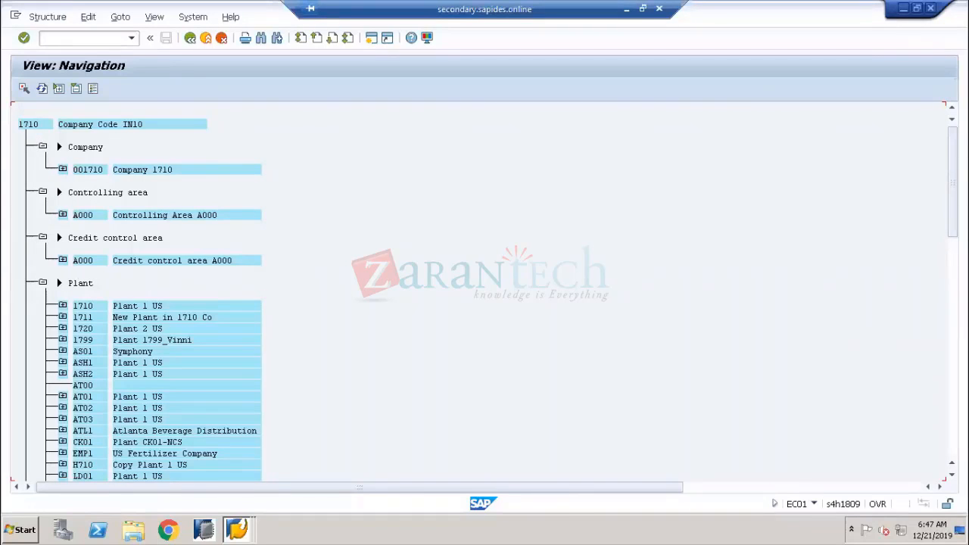
drag(952, 144, 952, 204)
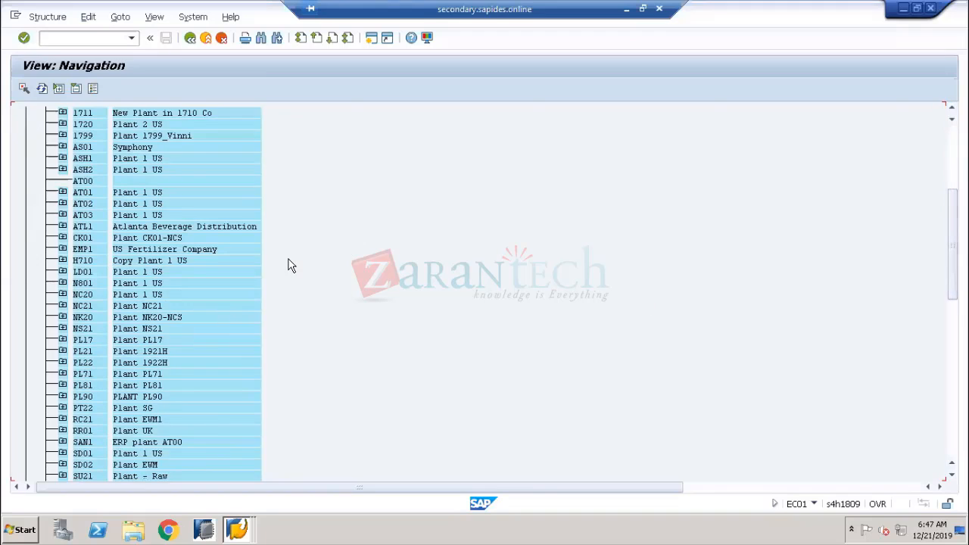
Expand plant 1710 in the structure and examine its locations, storage areas and assigned company code
scroll(288, 265, up, 4)
scroll(225, 328, down, 1)
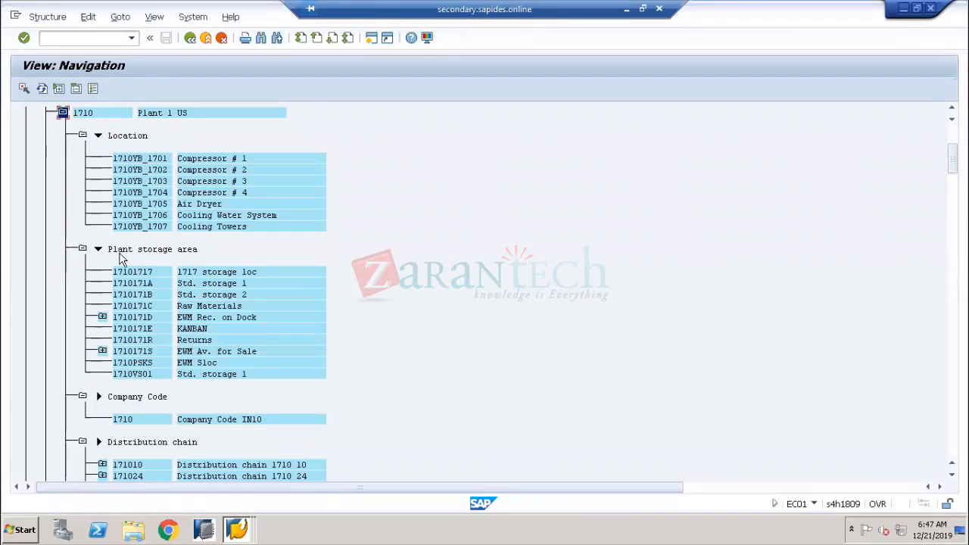
click(91, 173)
scroll(91, 179, up, 4)
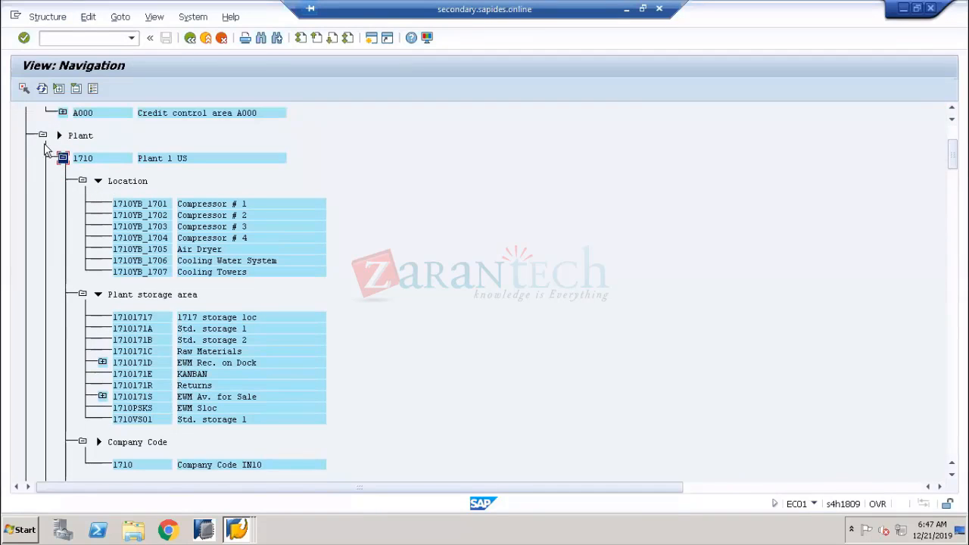
Collapse the Plant node and examine the sales organizations, purchasing organizations and personnel area of company code 1710
click(43, 136)
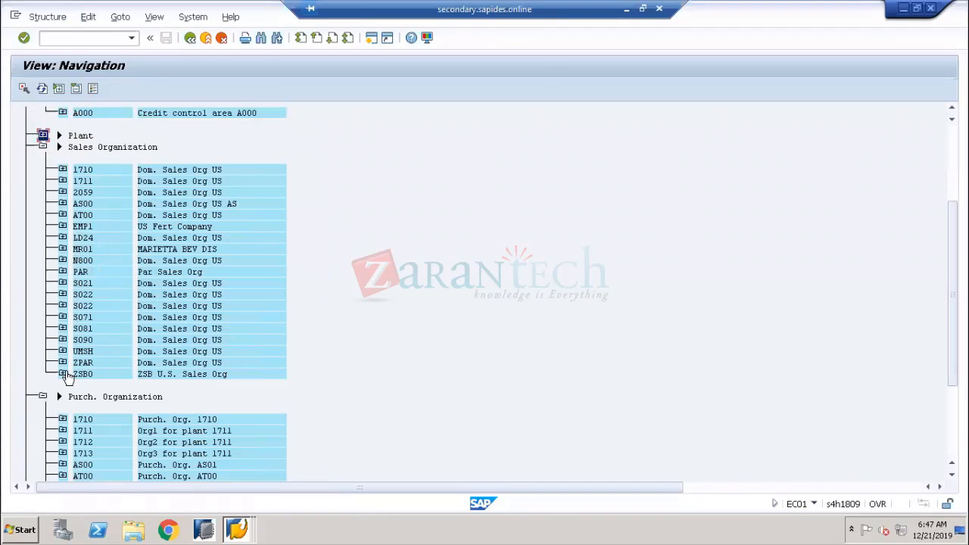
scroll(271, 370, down, 2)
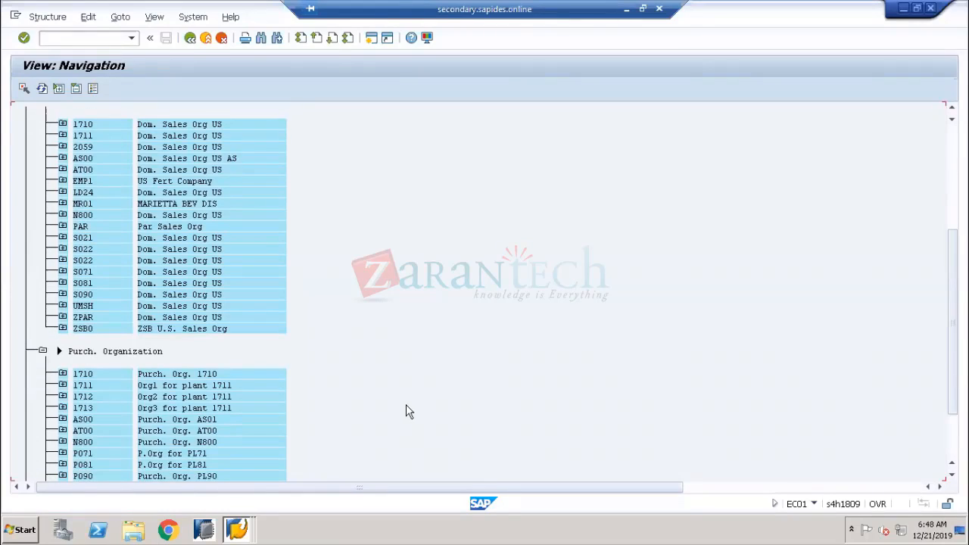
scroll(407, 411, down, 2)
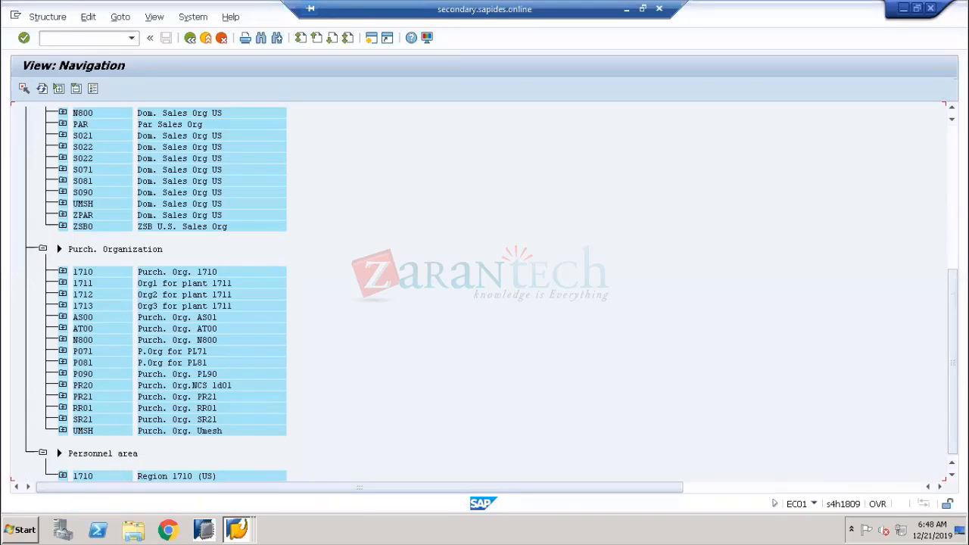
drag(952, 377, 952, 231)
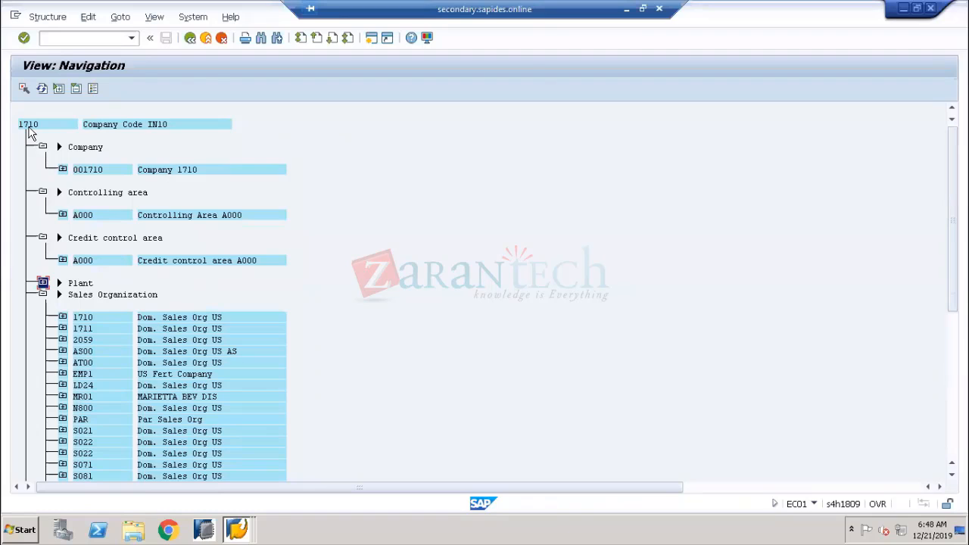
Leave the structure navigation and return to the Organizational object Company code screen
click(190, 38)
click(191, 41)
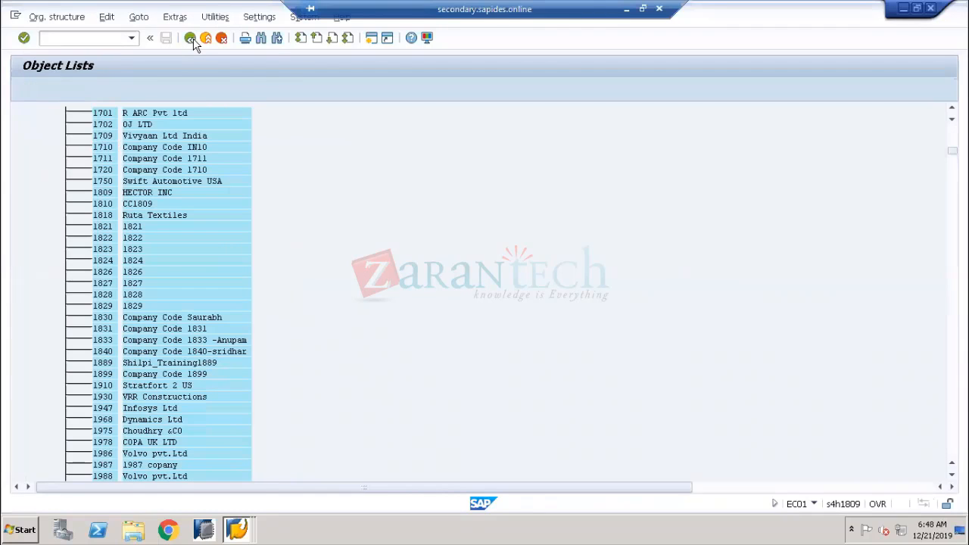
click(339, 397)
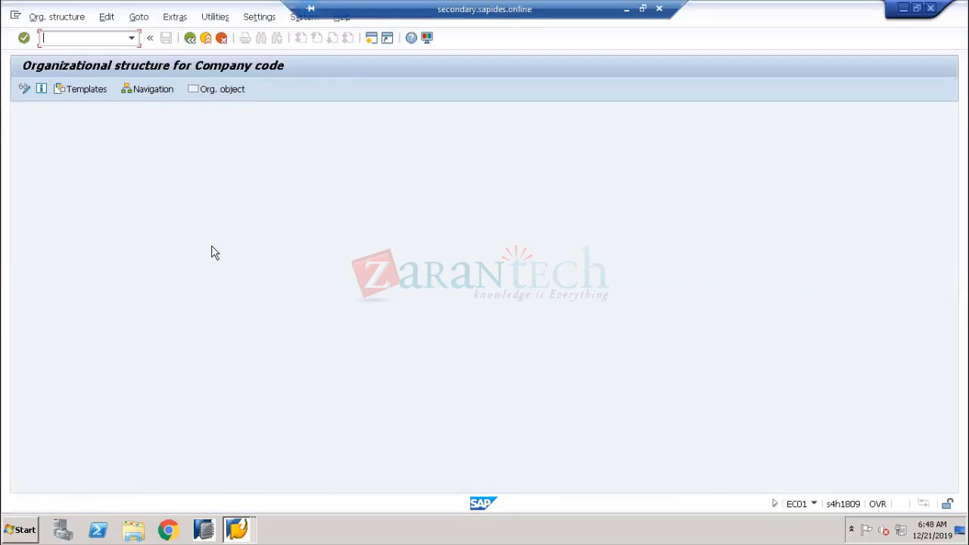
click(190, 40)
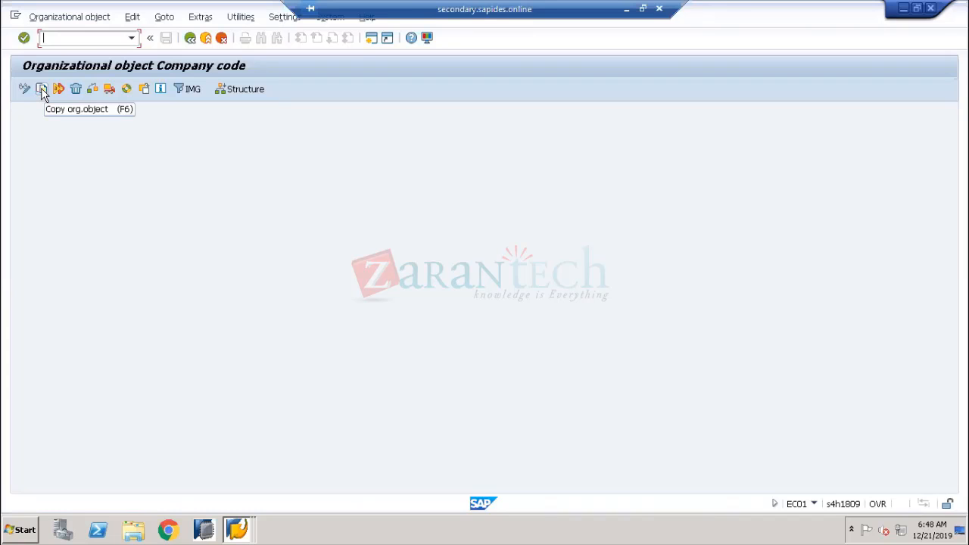
Start copying the organizational object with 1710 as From Company Code and US10 as To Company Code
click(42, 91)
drag(166, 174, 494, 175)
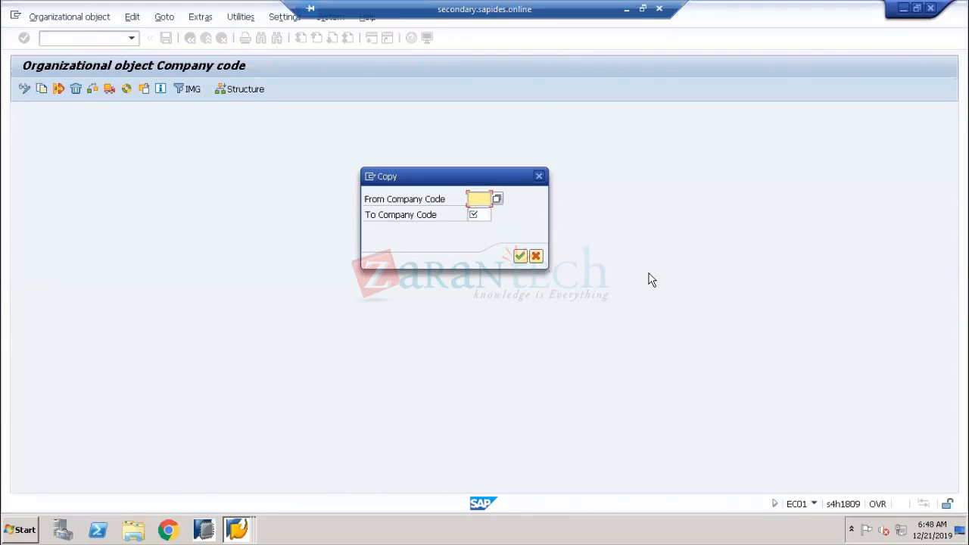
text(1710)
key(Tab)
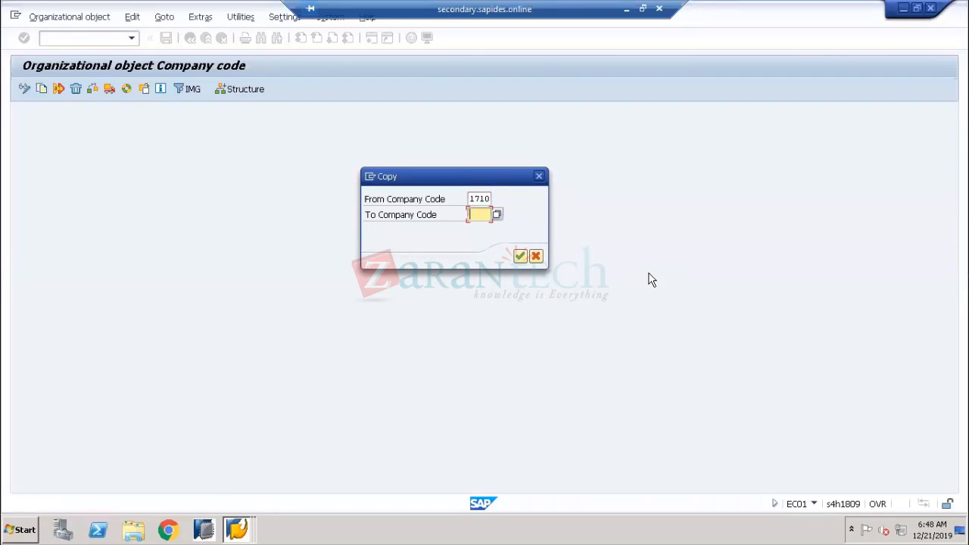
text(u)
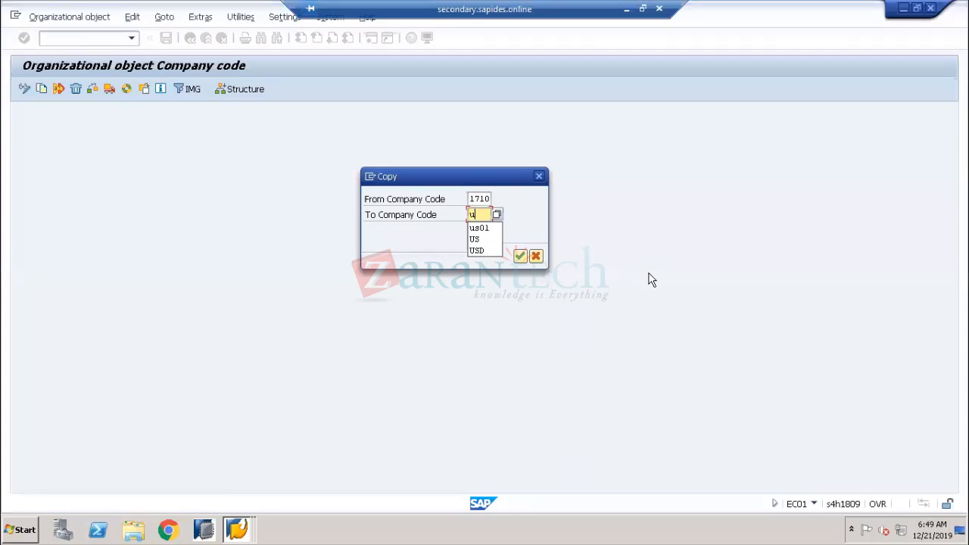
key(BackSpace)
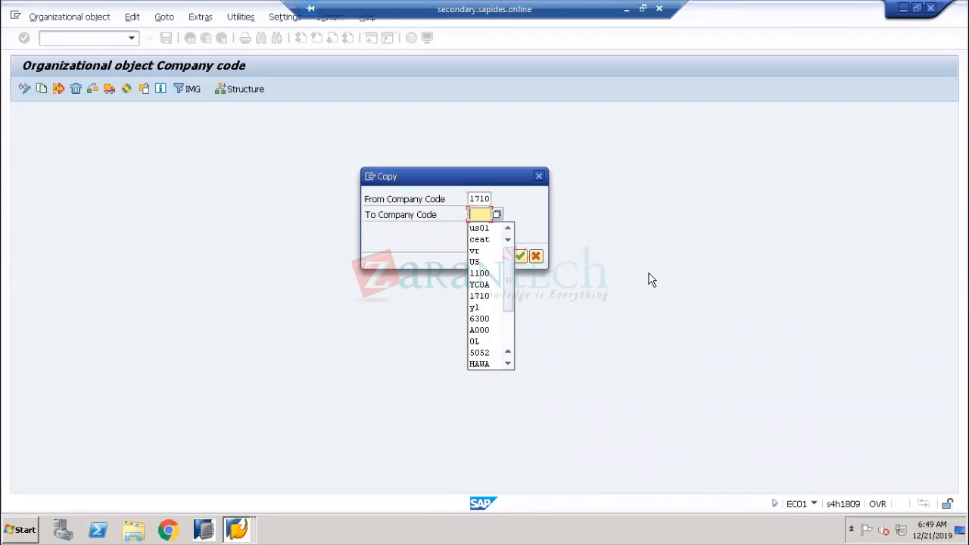
text(US10)
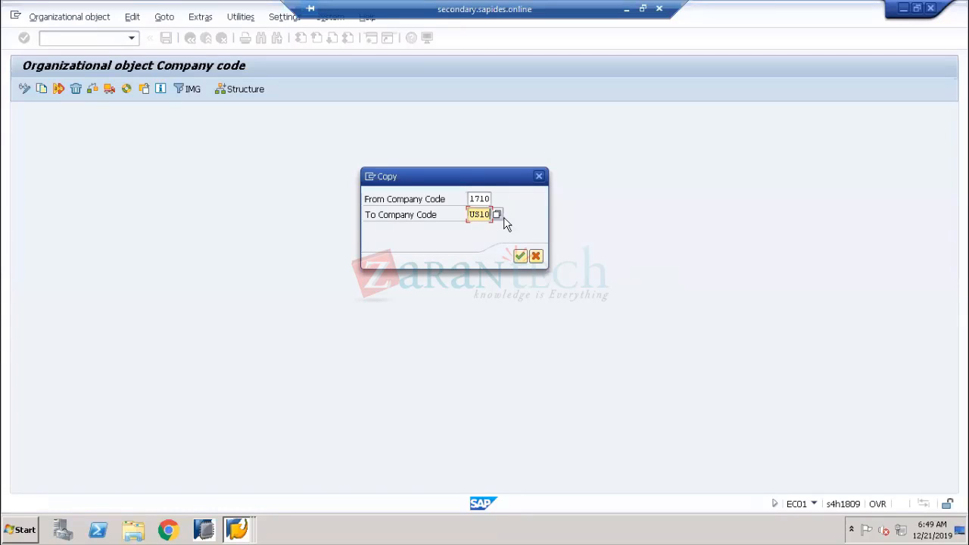
Open the list of existing company codes for To Company Code and look through the codes beginning with US
key(Return)
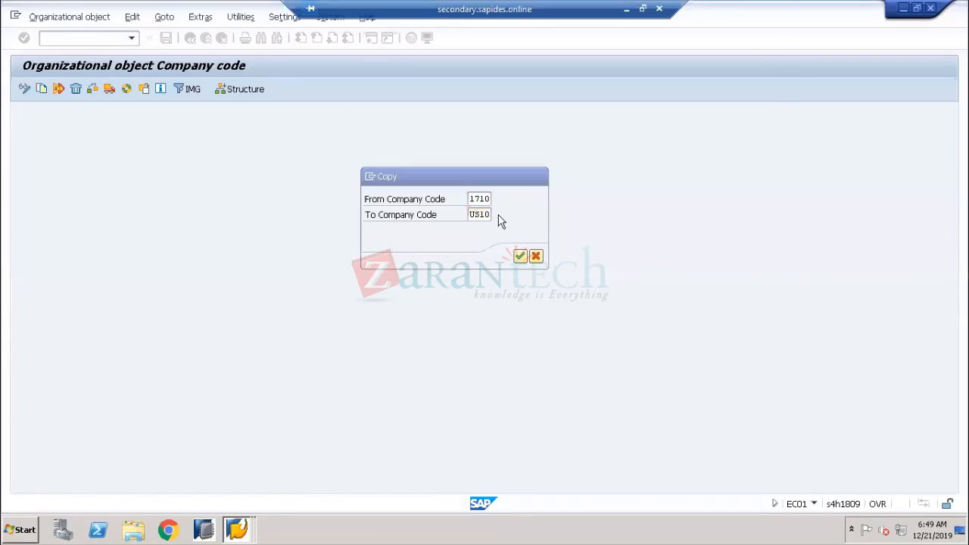
click(479, 314)
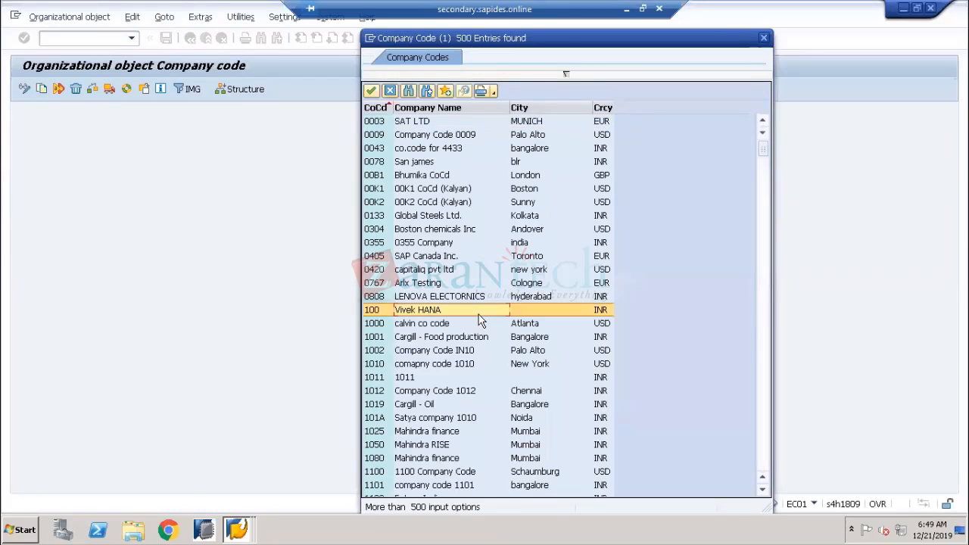
scroll(478, 314, down, 20)
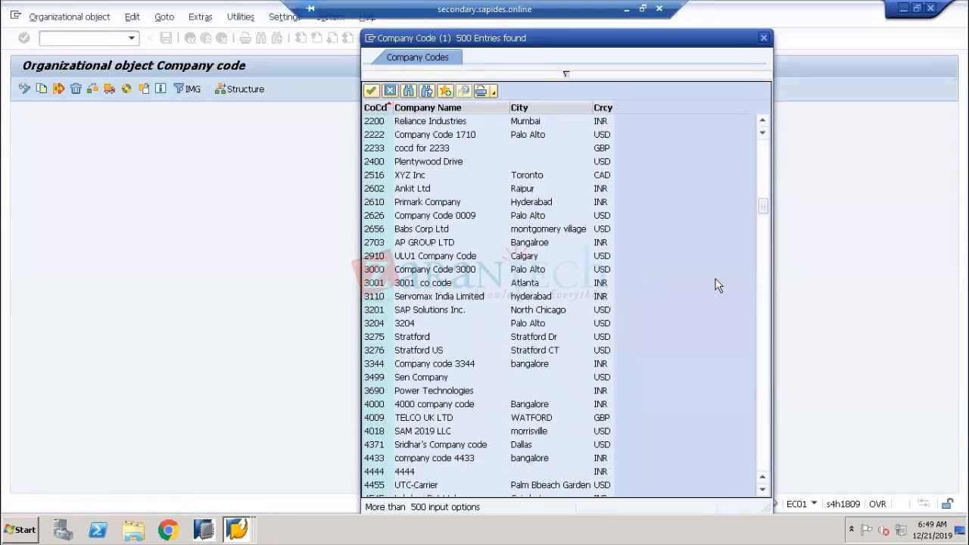
drag(760, 206, 775, 453)
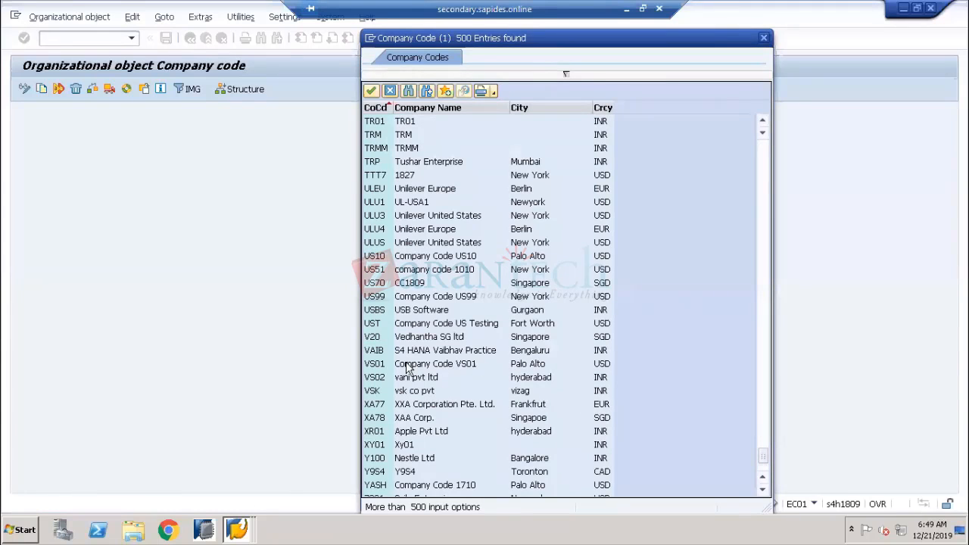
Close the company code list without choosing an entry, set To Company Code to US20 and confirm the copy from 1710
click(387, 259)
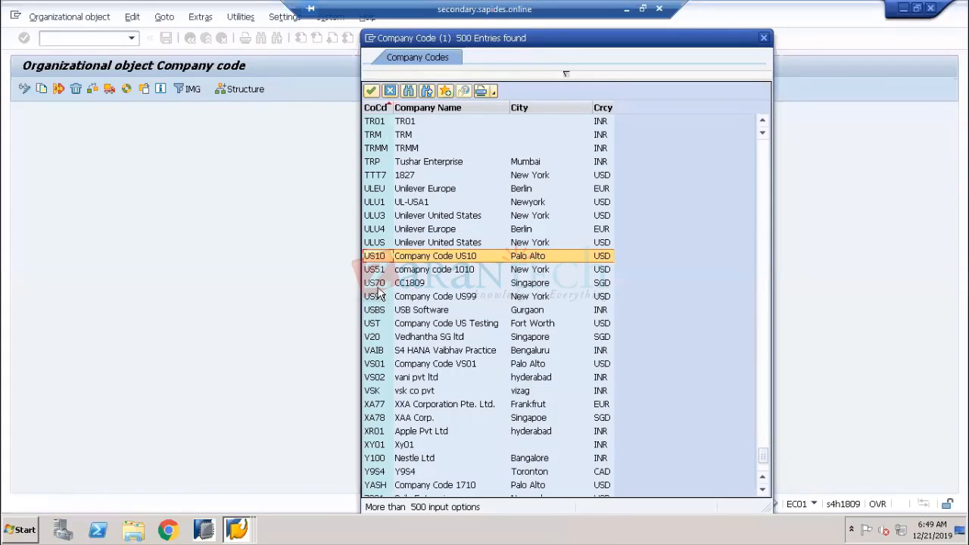
click(390, 92)
click(484, 214)
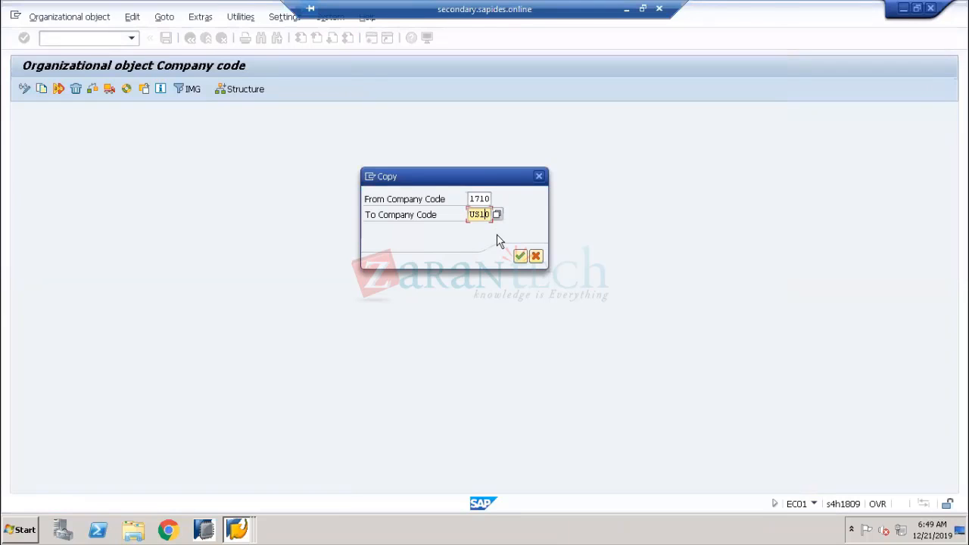
key(BackSpace)
text(2)
drag(469, 215, 507, 217)
click(519, 257)
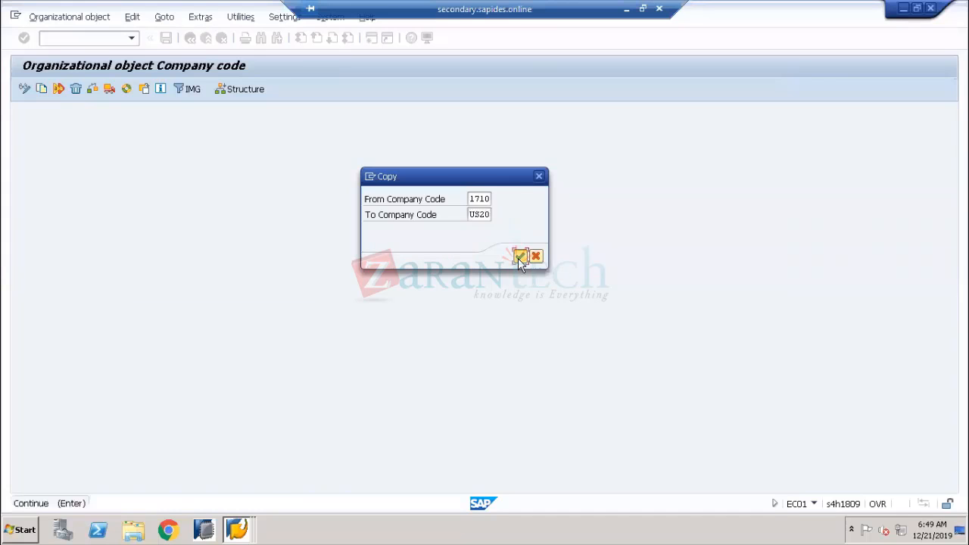
drag(371, 194, 529, 142)
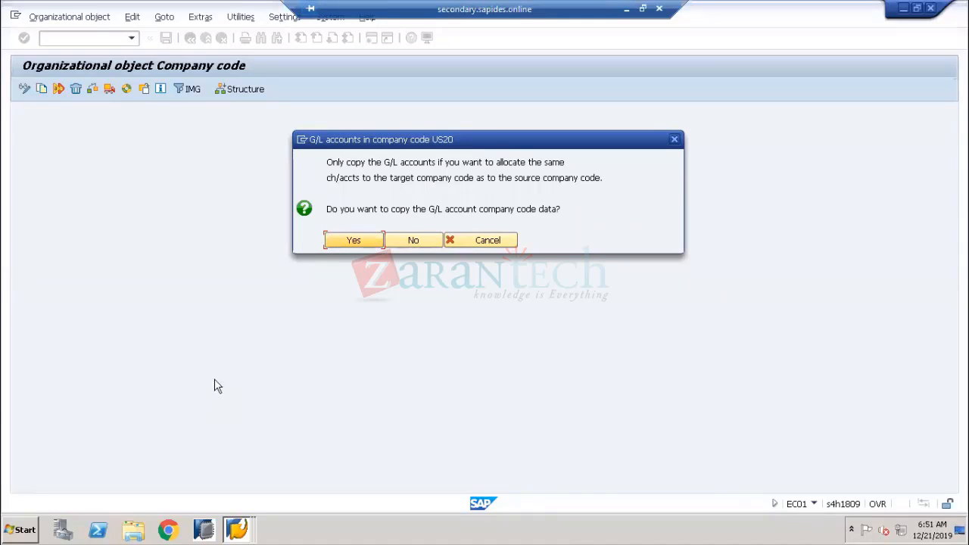
Open a new GUI window from the G/L accounts prompt and start transaction FS00 in it
click(302, 142)
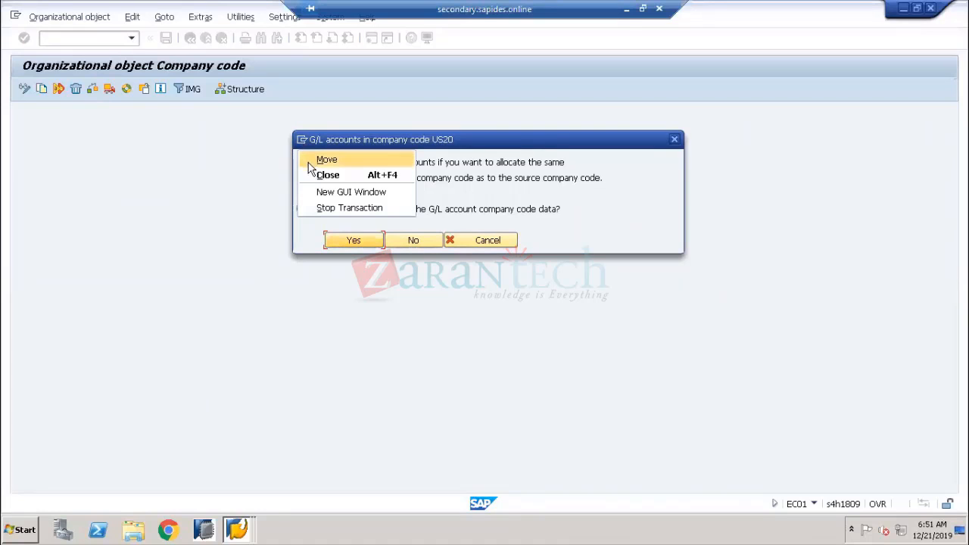
click(199, 234)
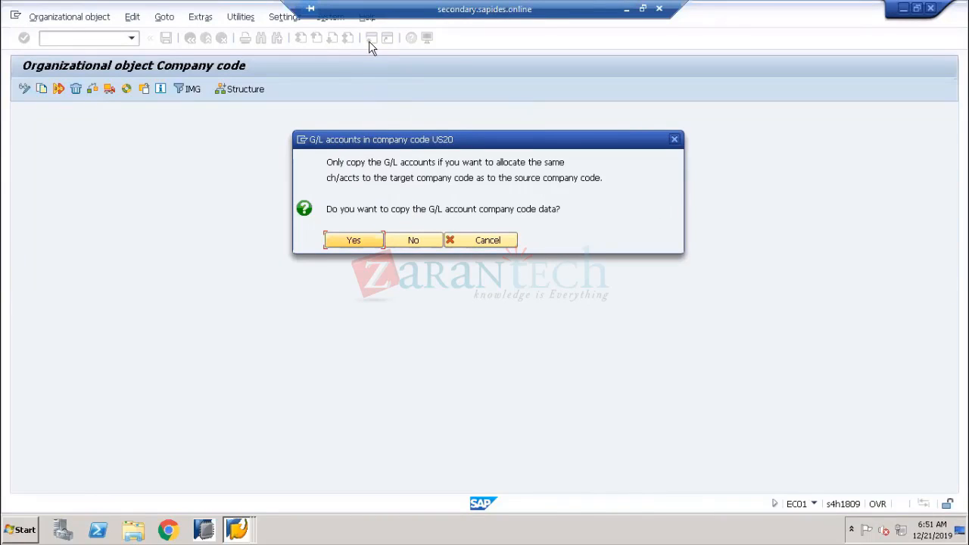
click(303, 142)
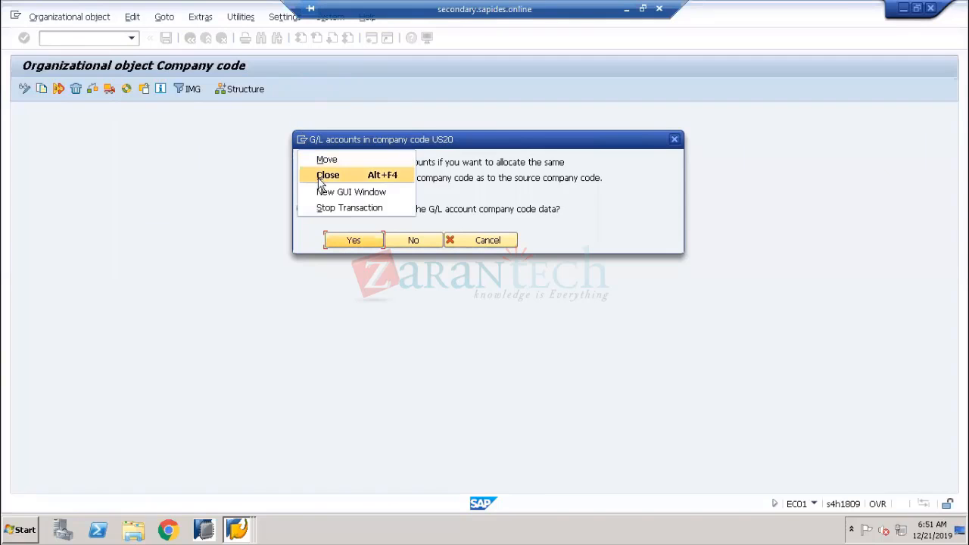
click(367, 192)
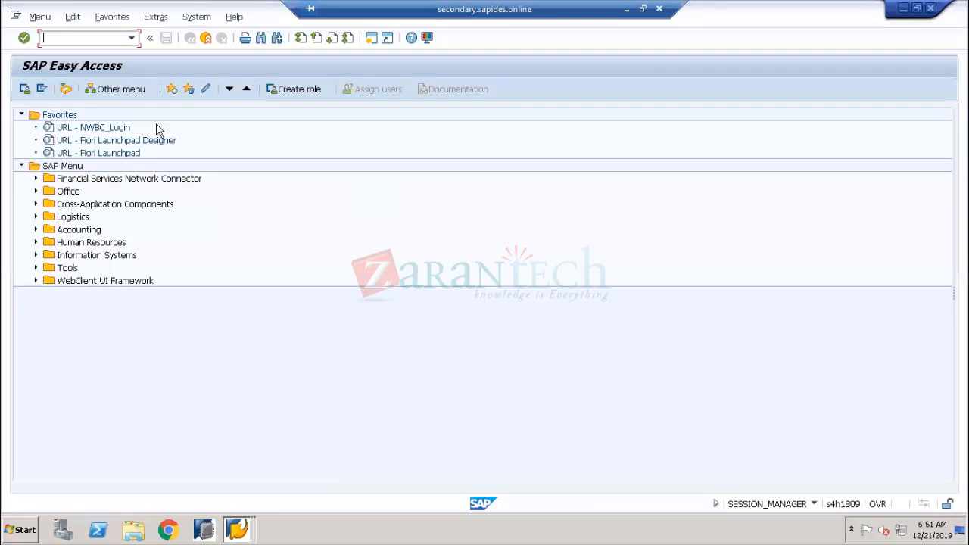
text(FS00)
key(Return)
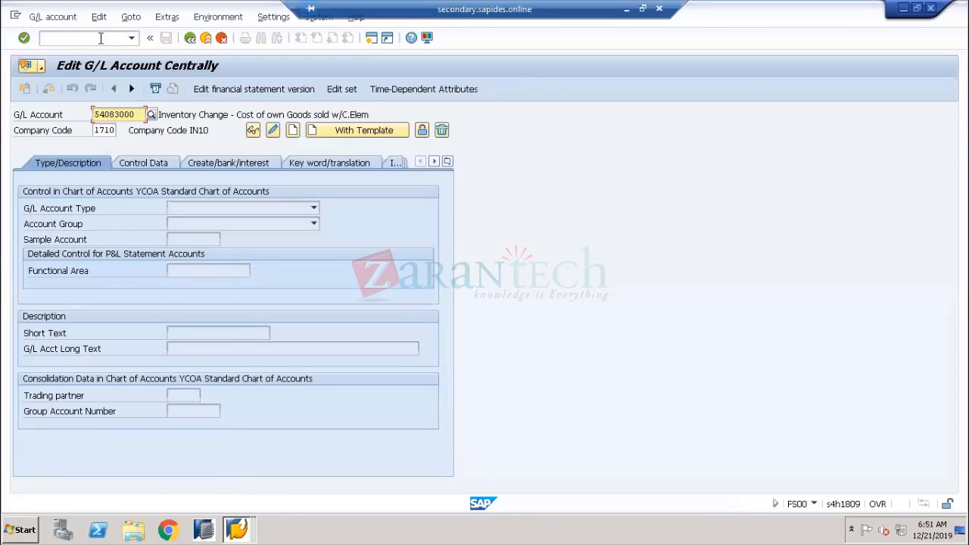
List all G/L accounts of company code 1710 with no maximum number of hits and widen the company code column
click(150, 114)
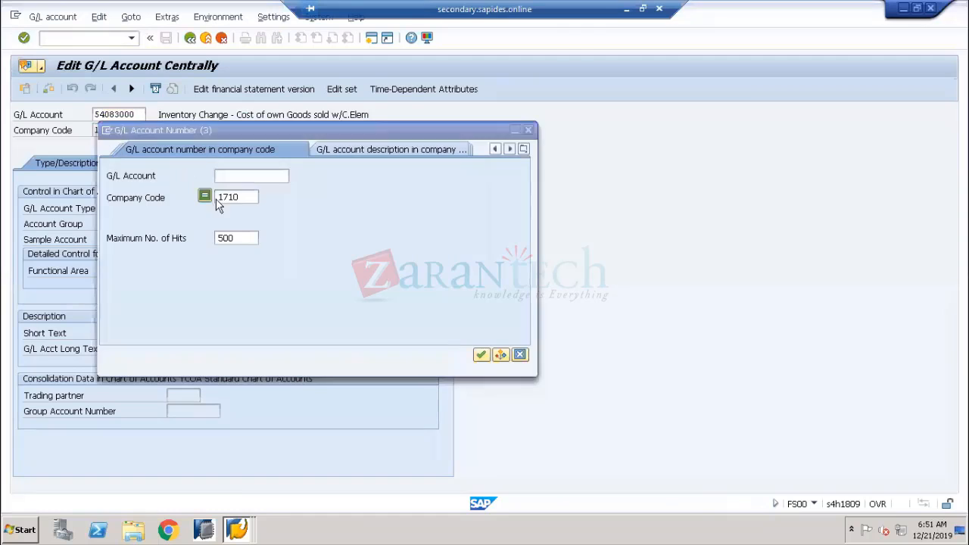
click(244, 238)
key(BackSpace)
key(BackSpace)
key(BackSpace)
key(Return)
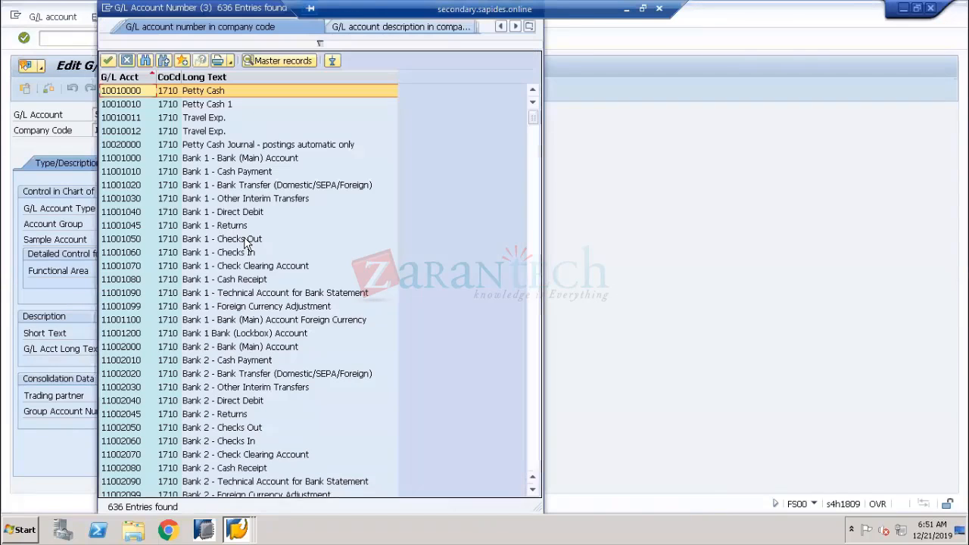
drag(224, 9, 375, 72)
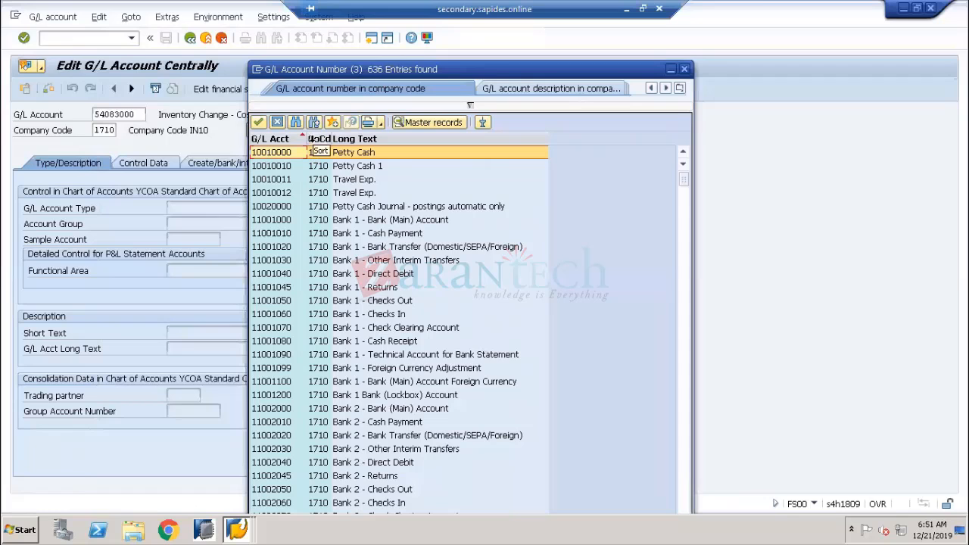
drag(332, 138, 354, 138)
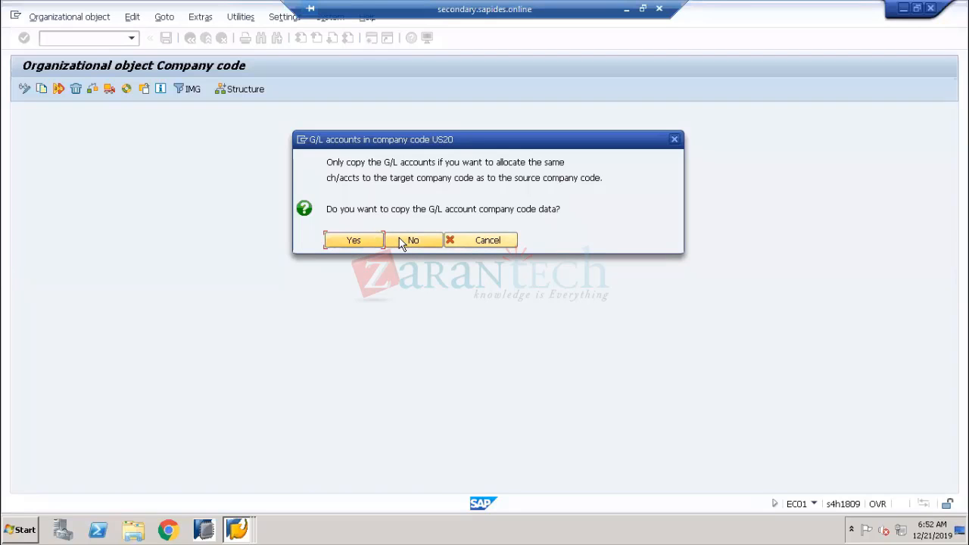
Accept copying the G/L account company code data and the controlling area assignment, and highlight the reference company code's local currency
click(354, 241)
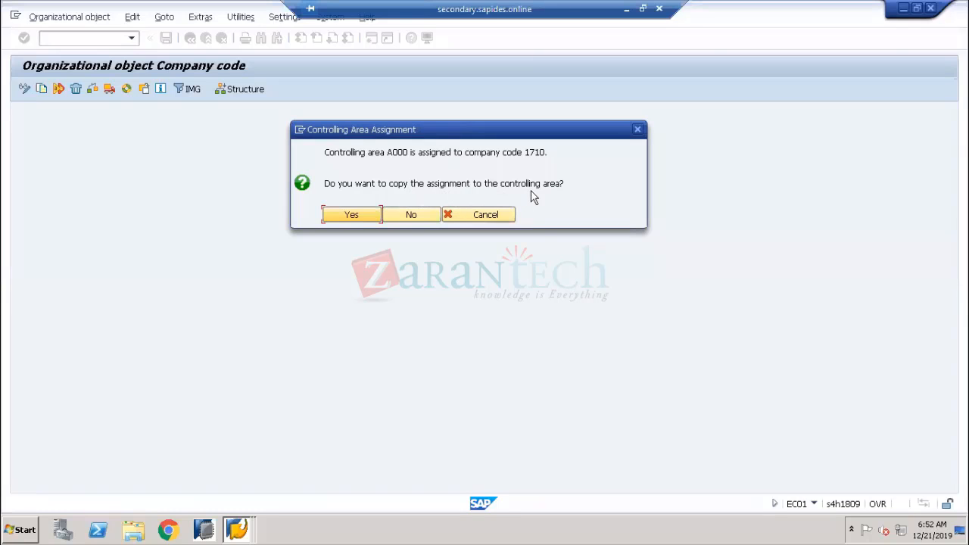
click(347, 215)
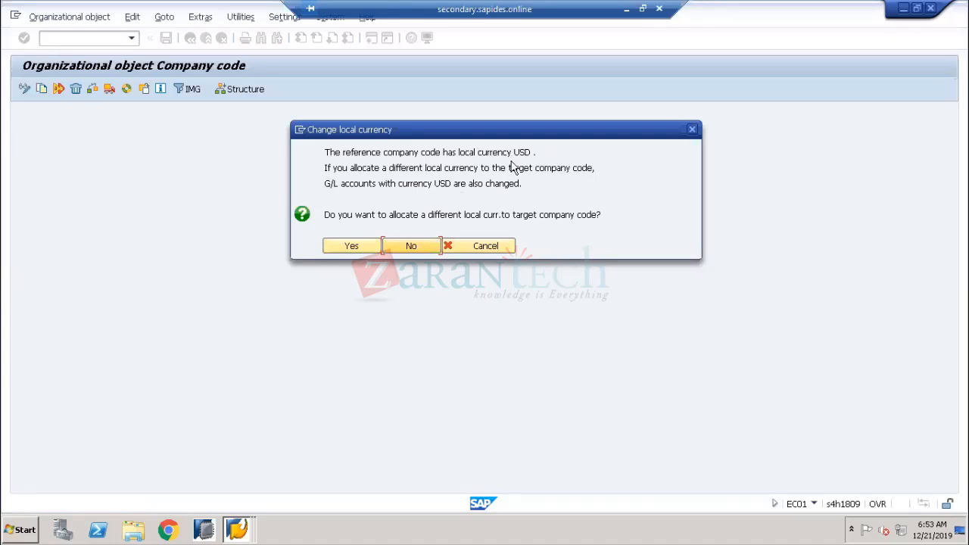
mouse_move(514, 152)
mouse_down()
mouse_move(539, 153)
mouse_move(527, 153)
mouse_up()
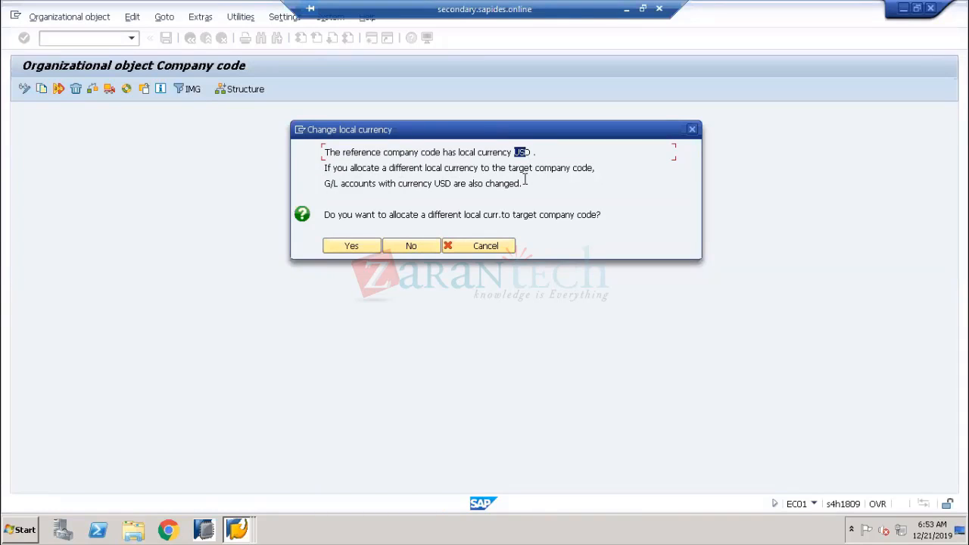
drag(516, 153, 537, 153)
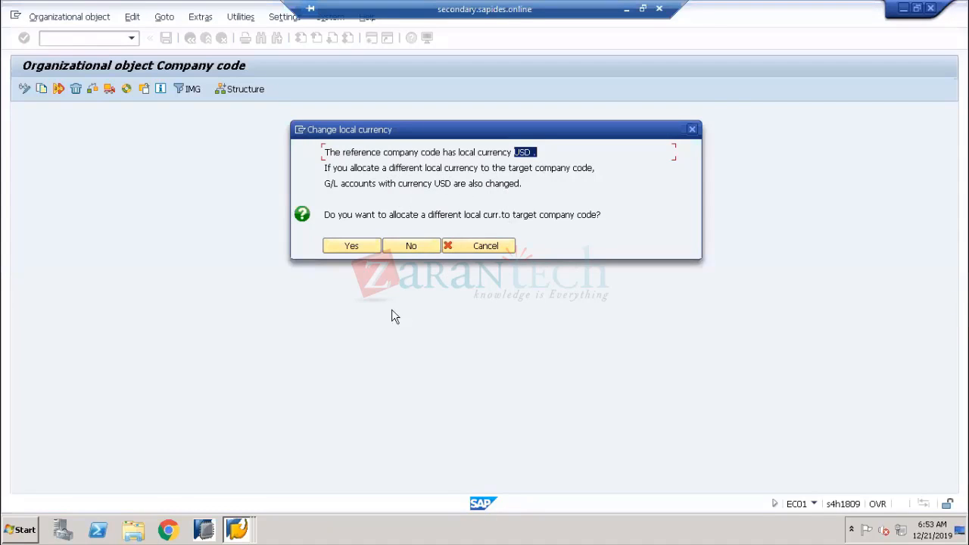
Switch to the G/L account list, display the first Petty Cash account and check the account currency in its control data
click(236, 523)
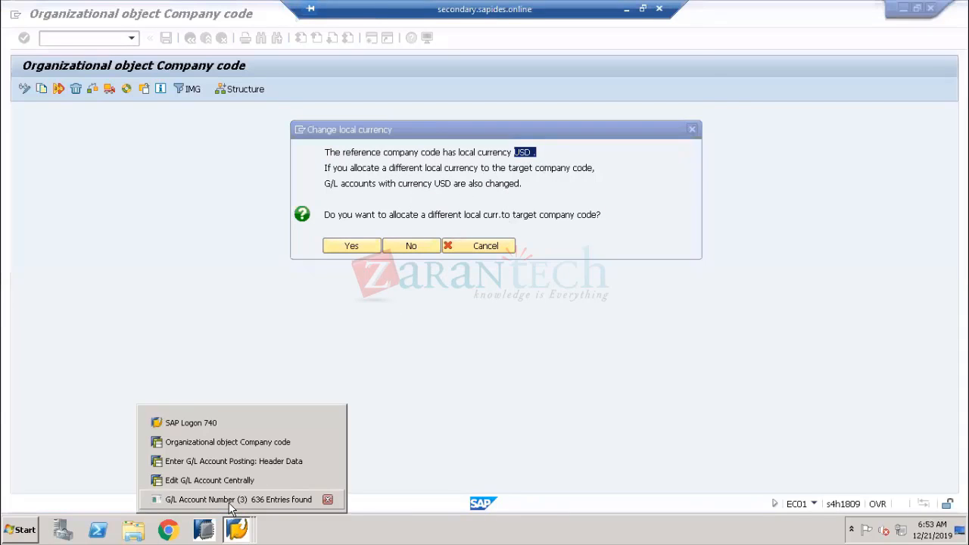
click(232, 501)
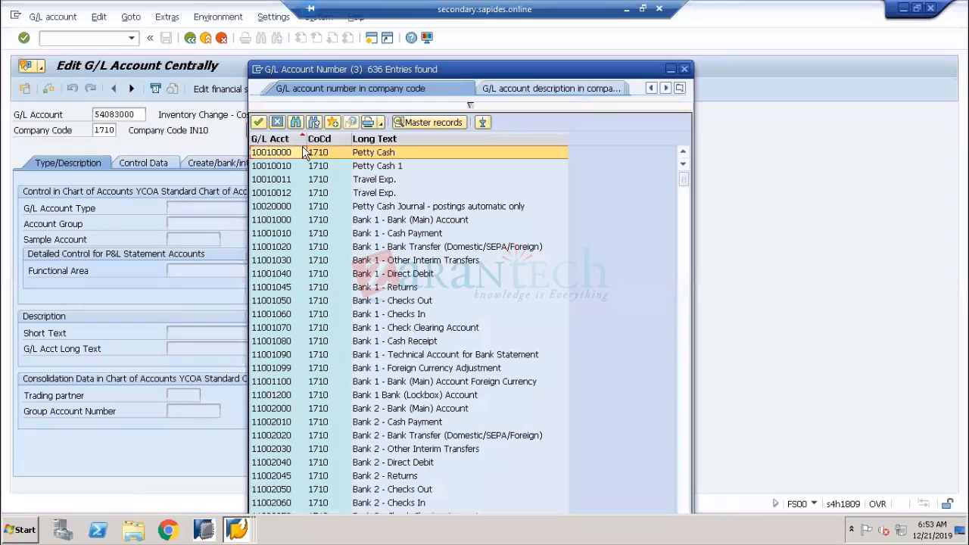
double_click(377, 157)
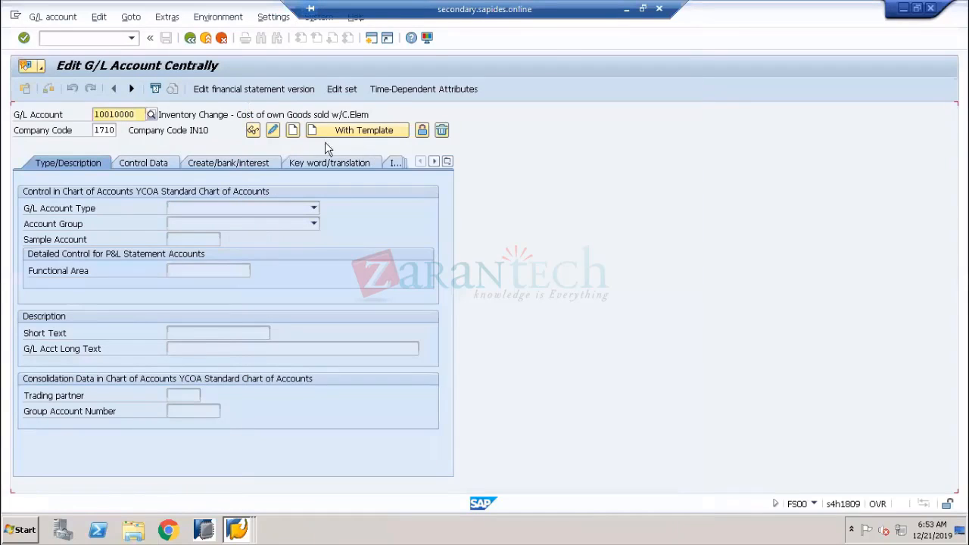
click(253, 130)
click(151, 165)
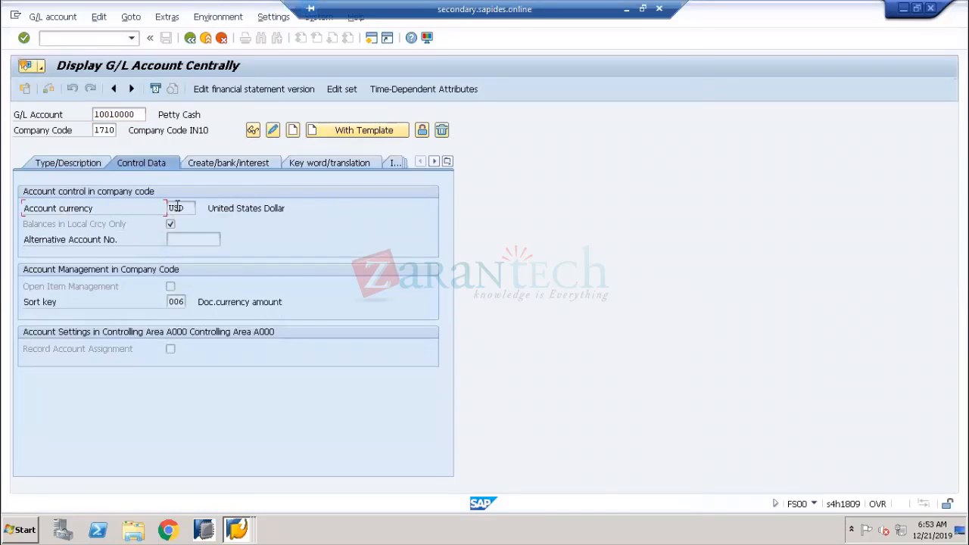
drag(184, 206, 160, 206)
key(alt+Tab)
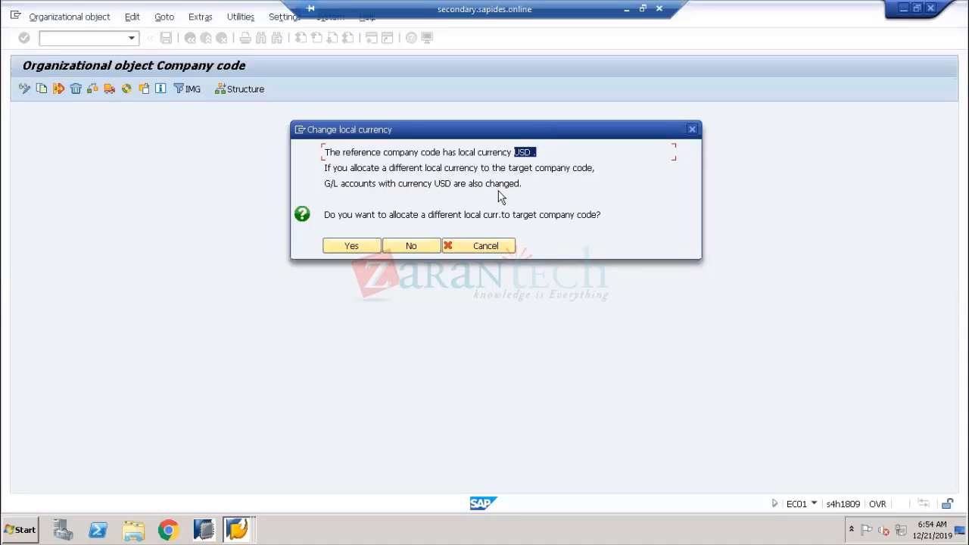
Recheck the Petty Cash account's currency, and decline allocating a different local currency to the target company code
key(alt+Tab)
click(85, 211)
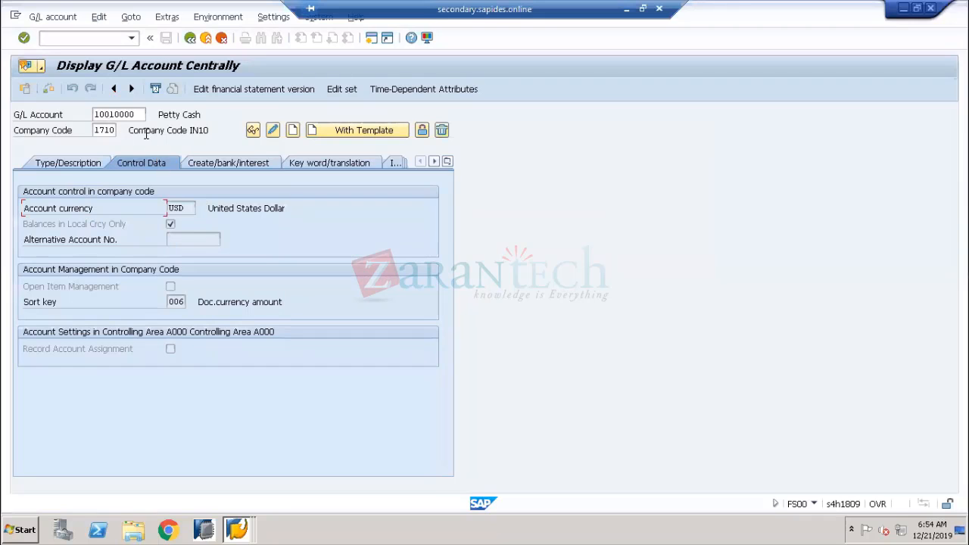
drag(138, 115, 68, 112)
drag(195, 207, 159, 207)
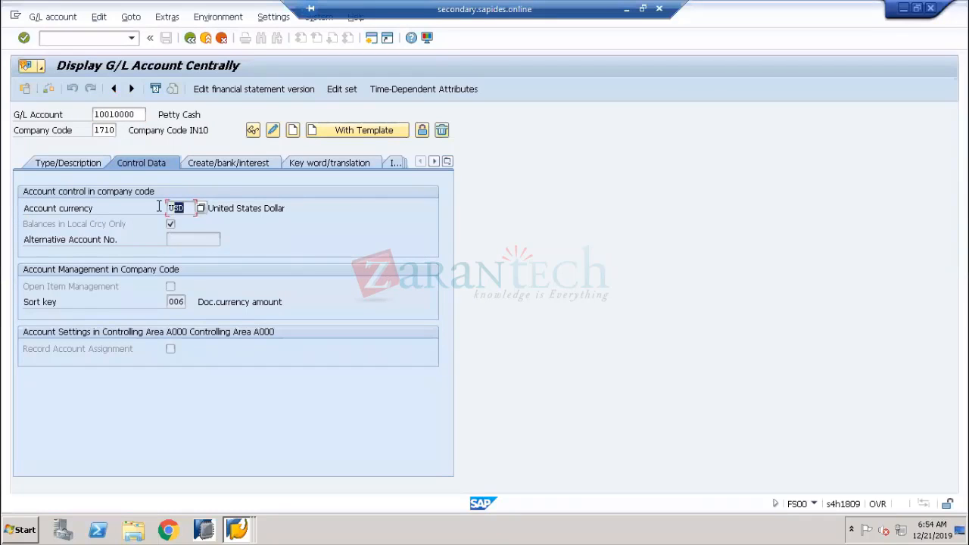
click(78, 208)
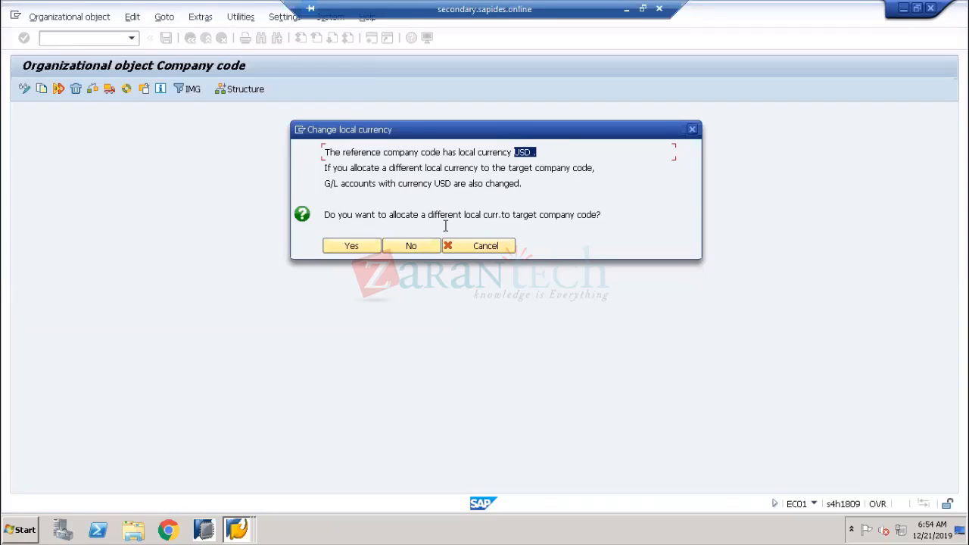
click(415, 247)
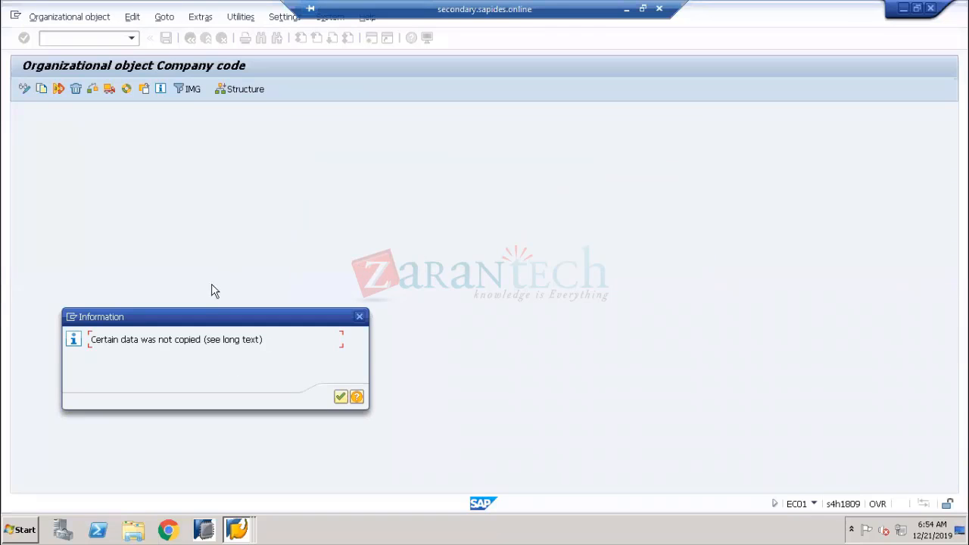
drag(208, 320, 417, 183)
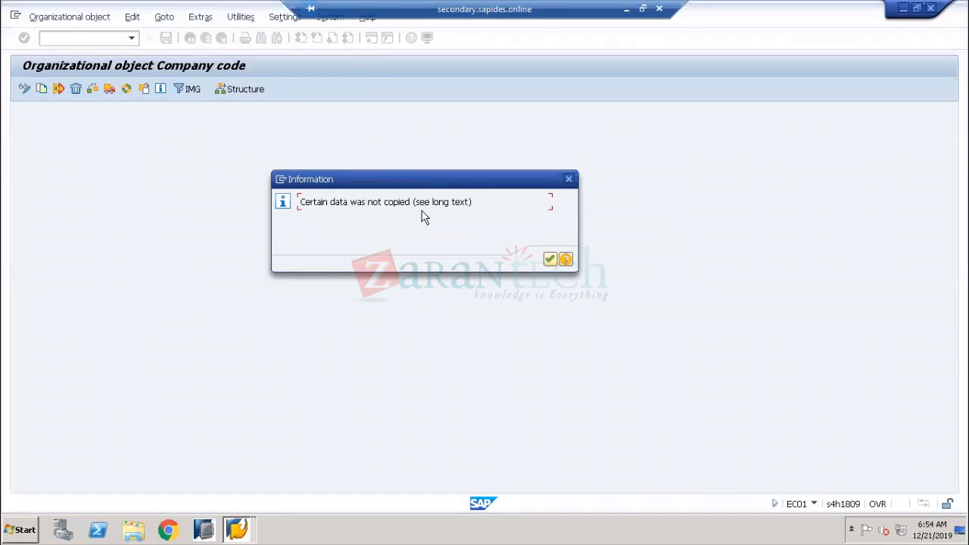
Open the long text about the data that was not copied and examine the listed global data that is deleted
click(566, 260)
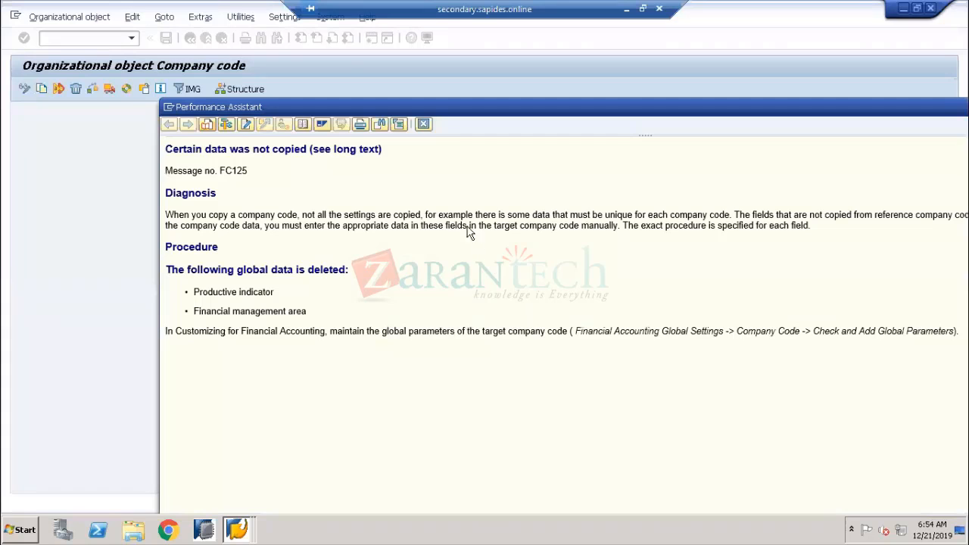
click(423, 125)
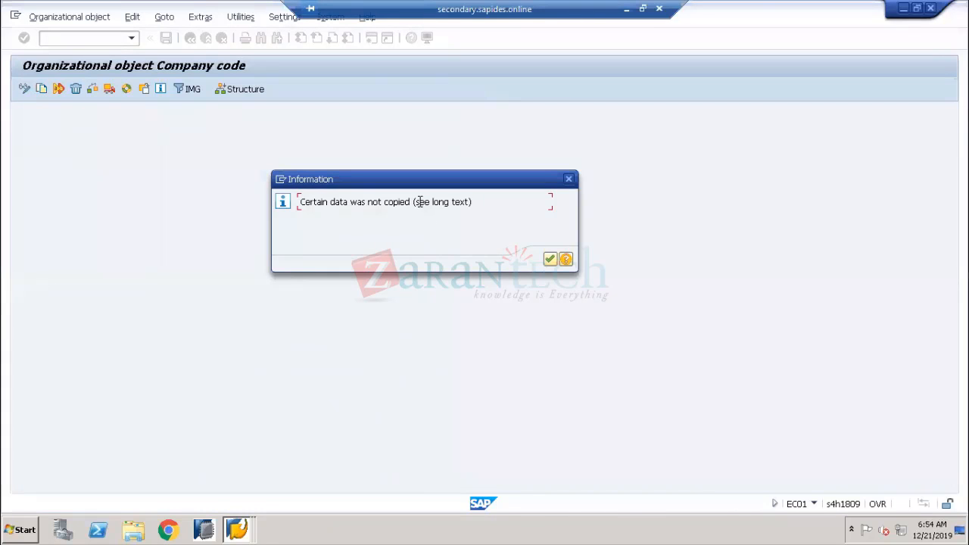
drag(420, 202, 473, 200)
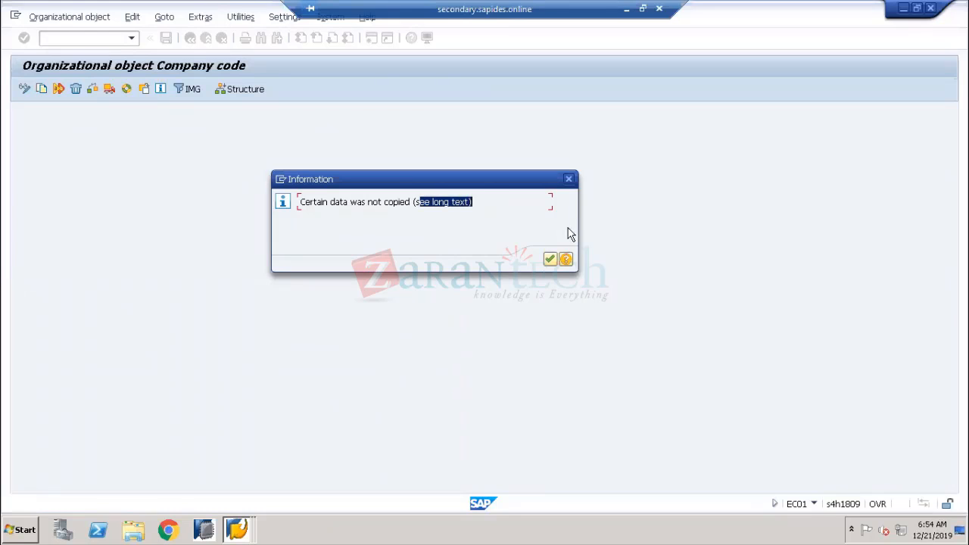
click(566, 259)
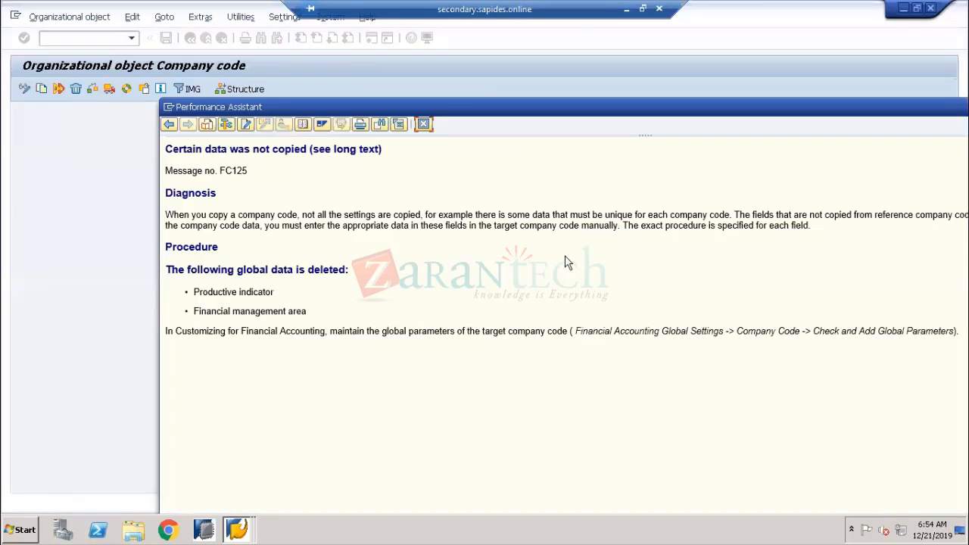
drag(459, 106, 316, 49)
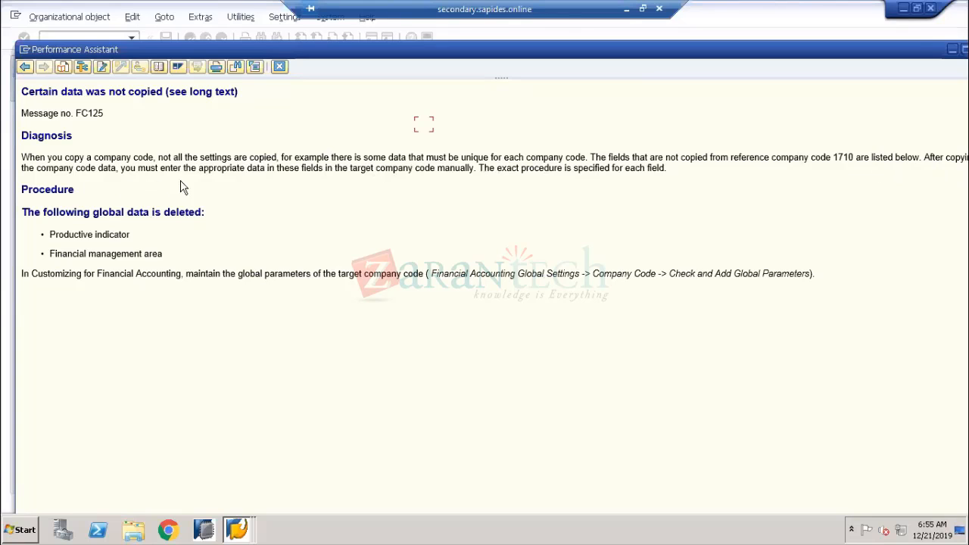
drag(51, 237, 132, 237)
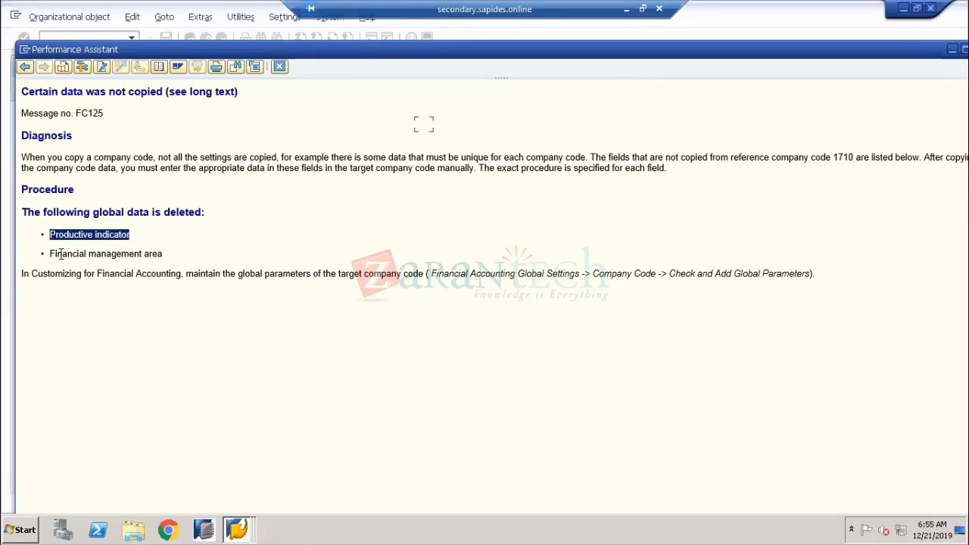
drag(57, 255, 161, 259)
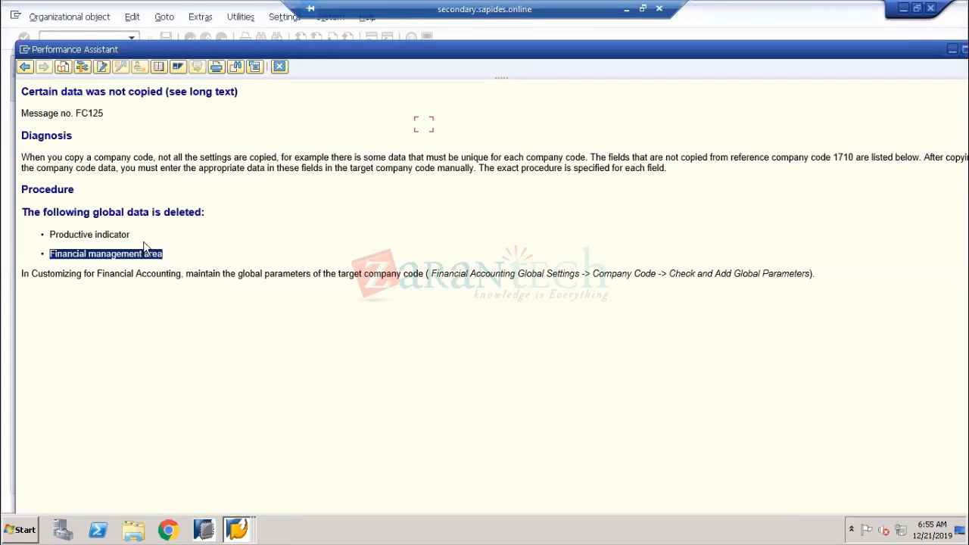
drag(131, 236, 52, 239)
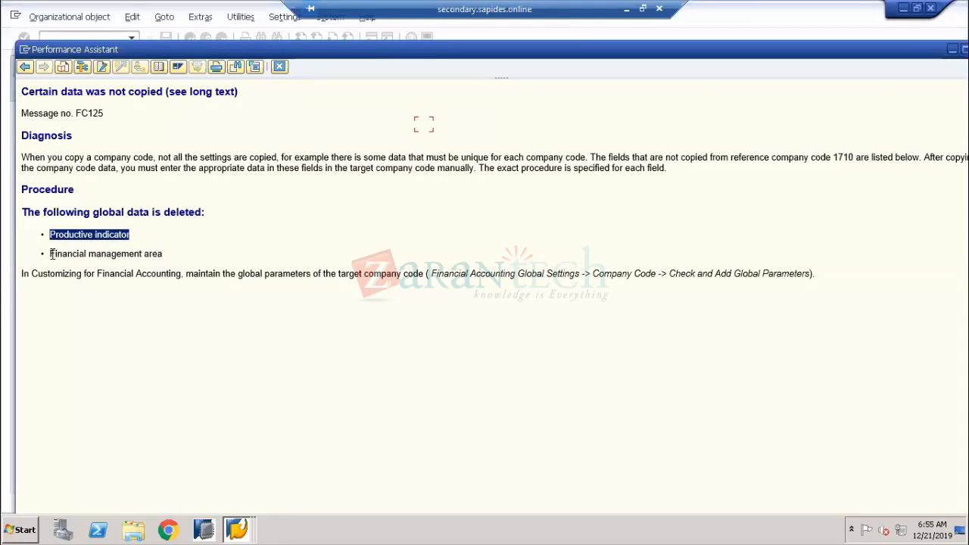
Highlight the financial management area entry and the customizing path for the global parameters in the long text
drag(51, 255, 163, 254)
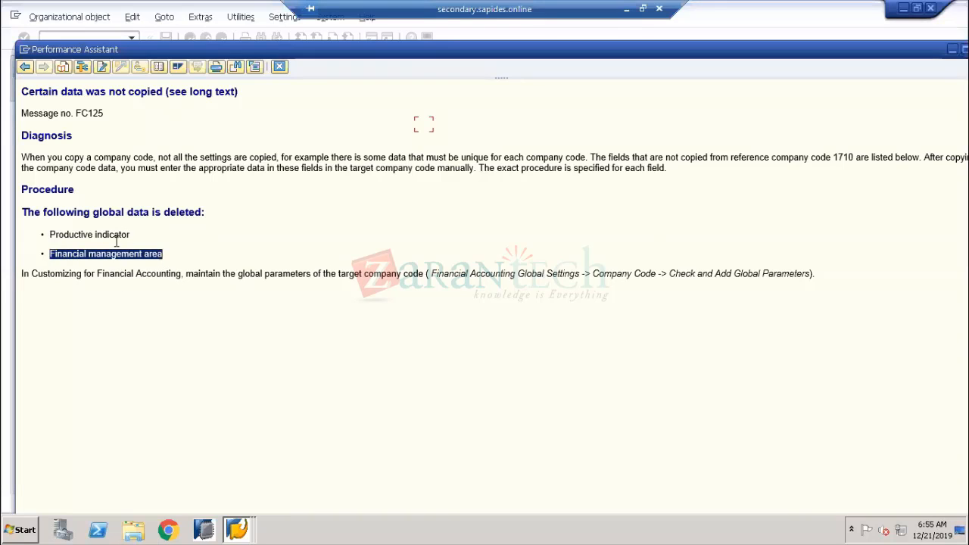
drag(433, 275, 792, 292)
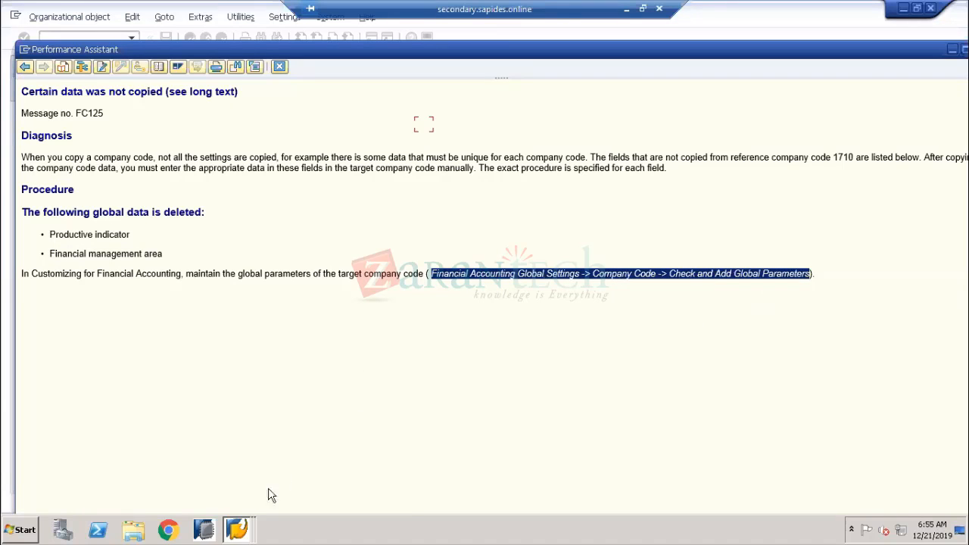
Switch to the G/L account display session, leave it and open the SAP Reference IMG through transaction SPRO
click(241, 531)
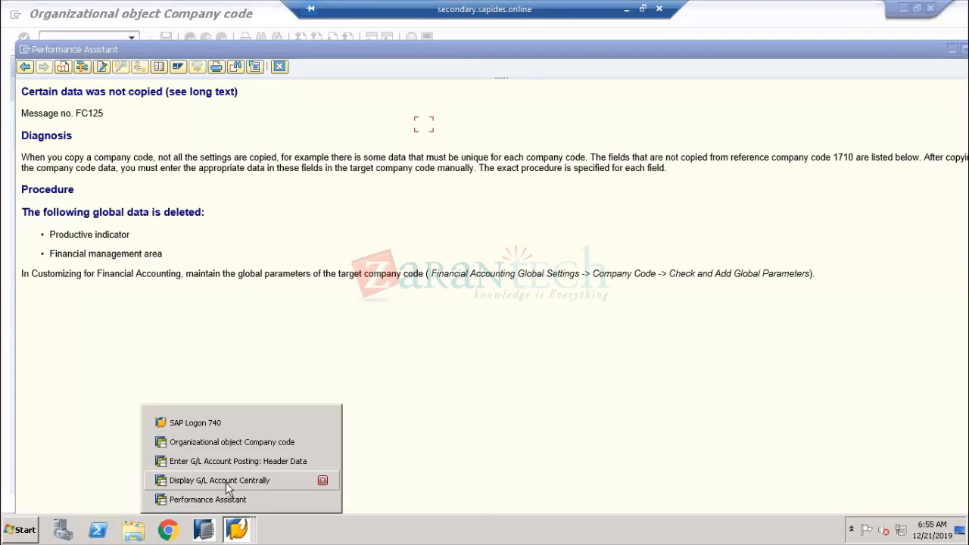
click(226, 482)
click(190, 38)
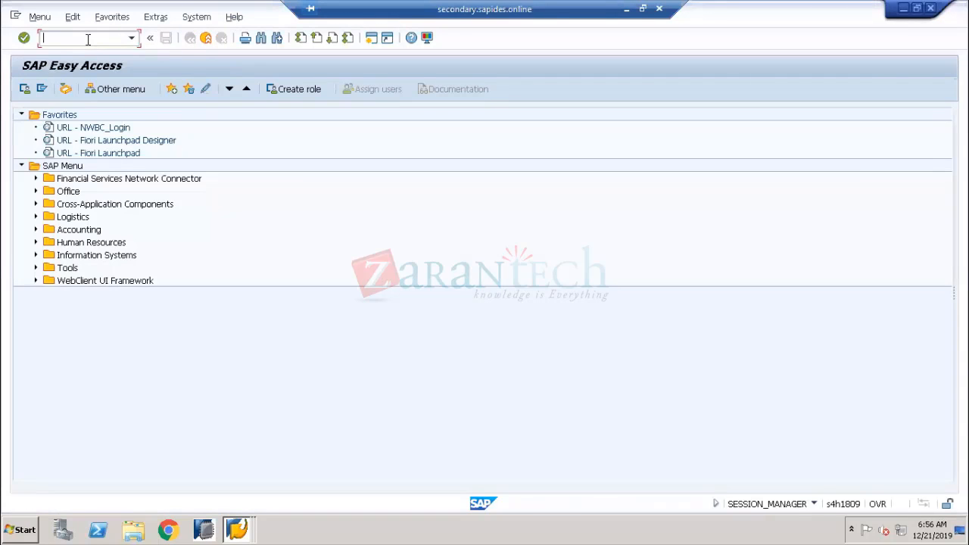
key(Return)
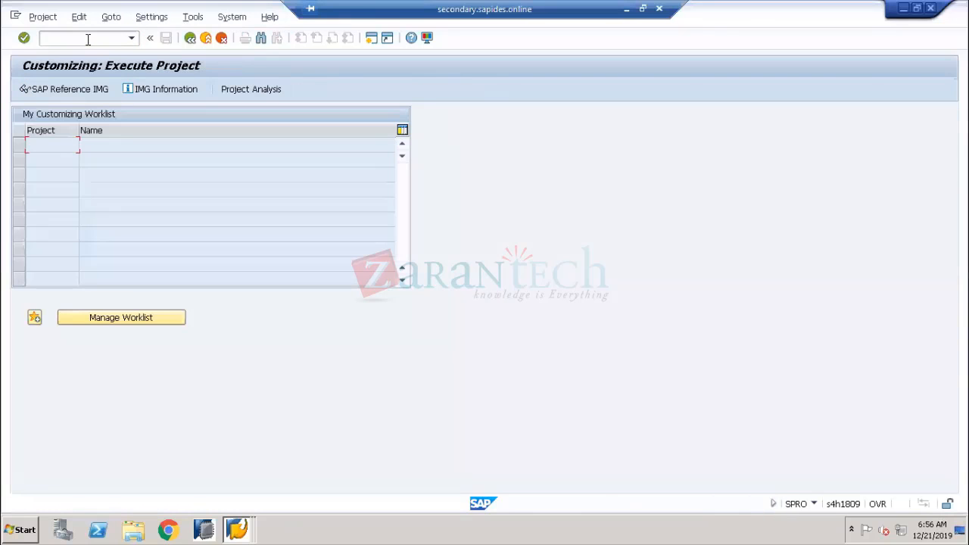
click(87, 88)
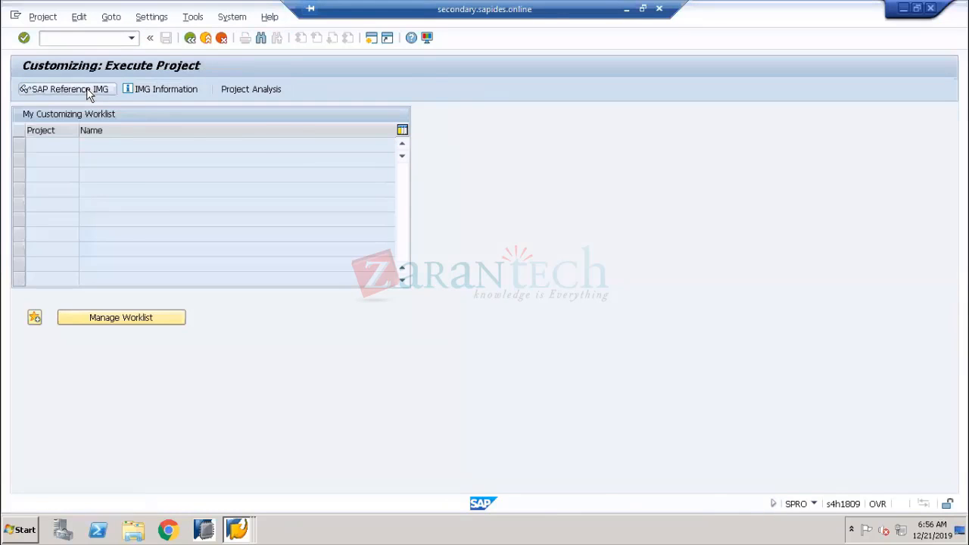
Expand Financial Accounting and Financial Accounting Global Settings in the implementation guide, and select Global Parameters for Company Code
click(128, 232)
click(34, 231)
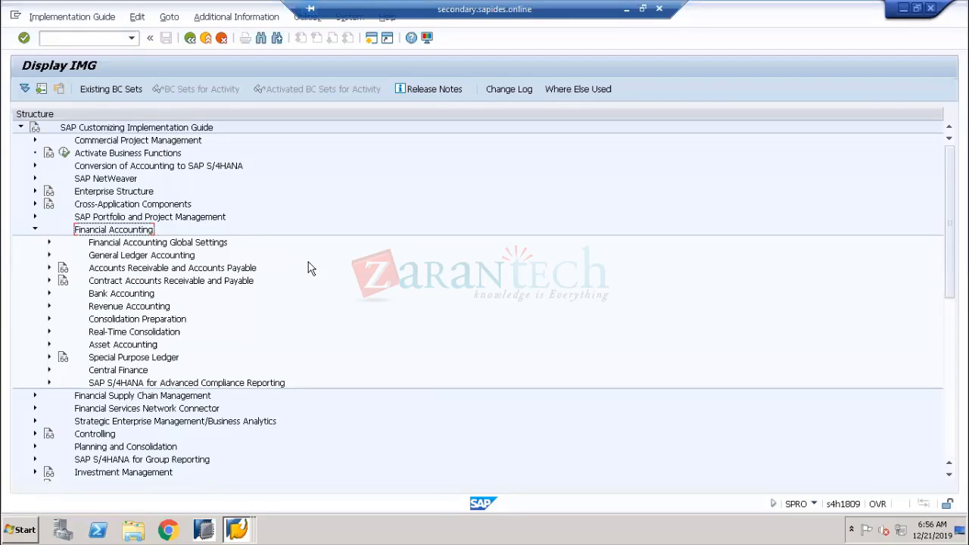
click(127, 243)
click(49, 242)
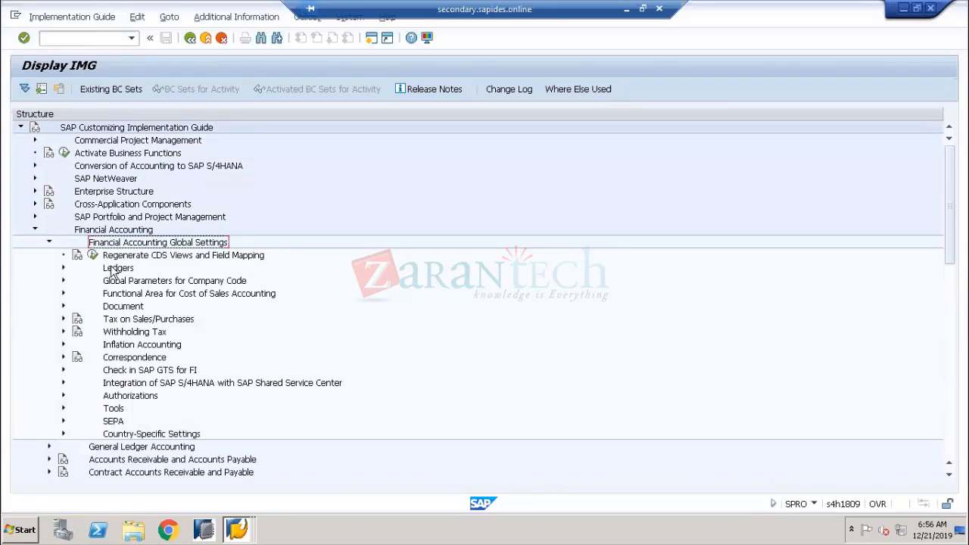
click(119, 284)
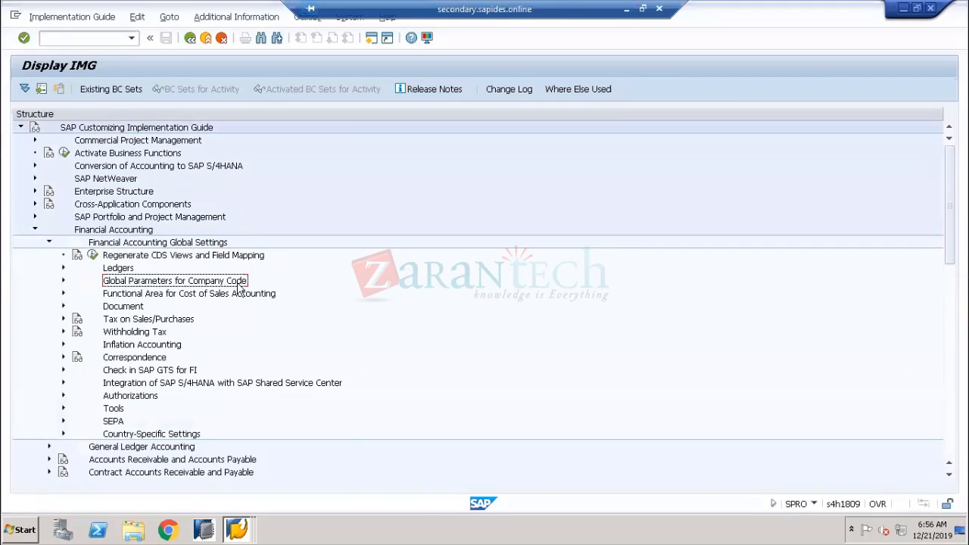
Check the guide against the path in the long text, expand Global Parameters for Company Code and select Enter Global Parameters
key(F1)
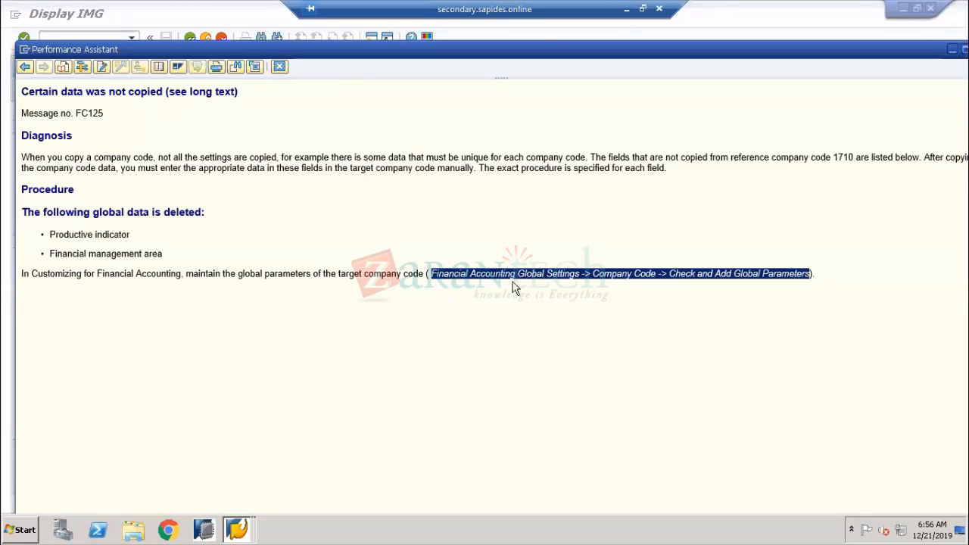
key(alt+Tab)
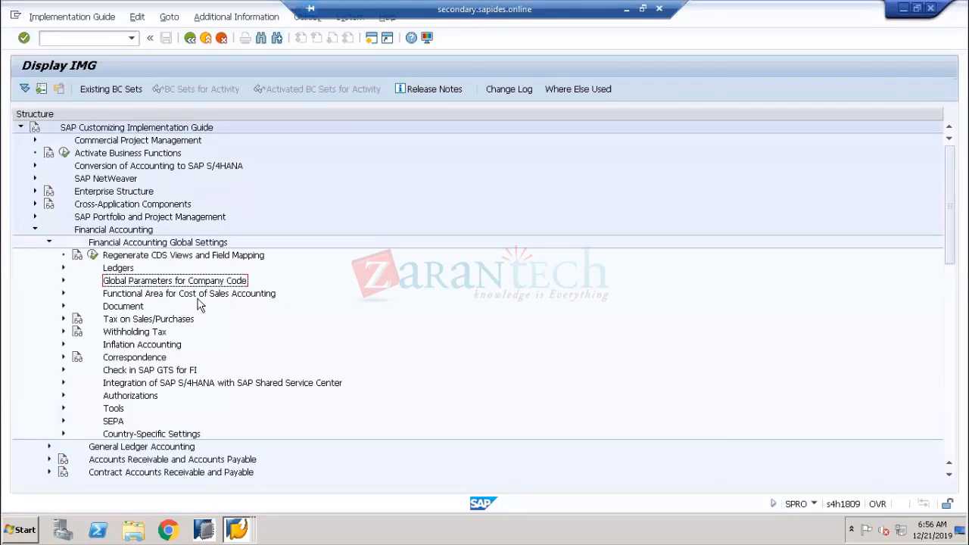
click(62, 282)
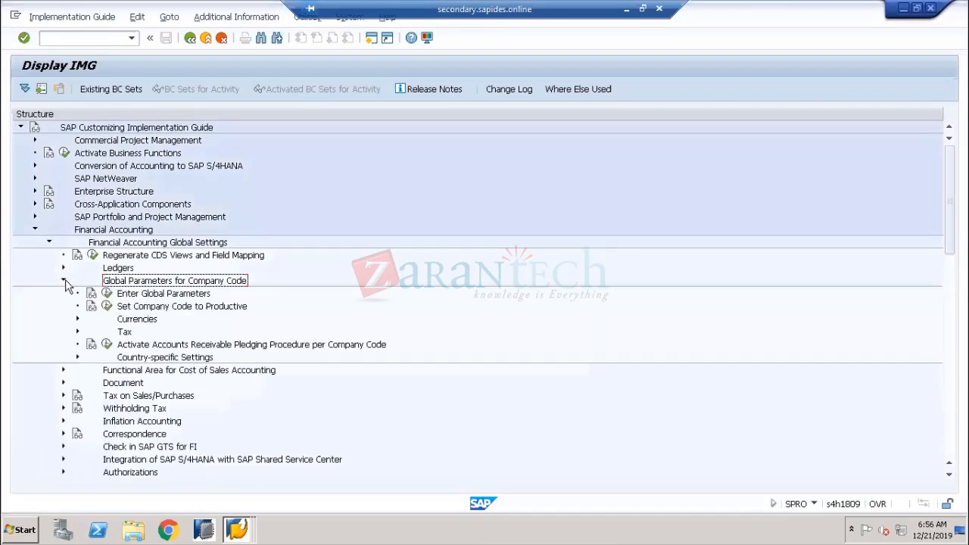
click(145, 298)
key(alt+Tab)
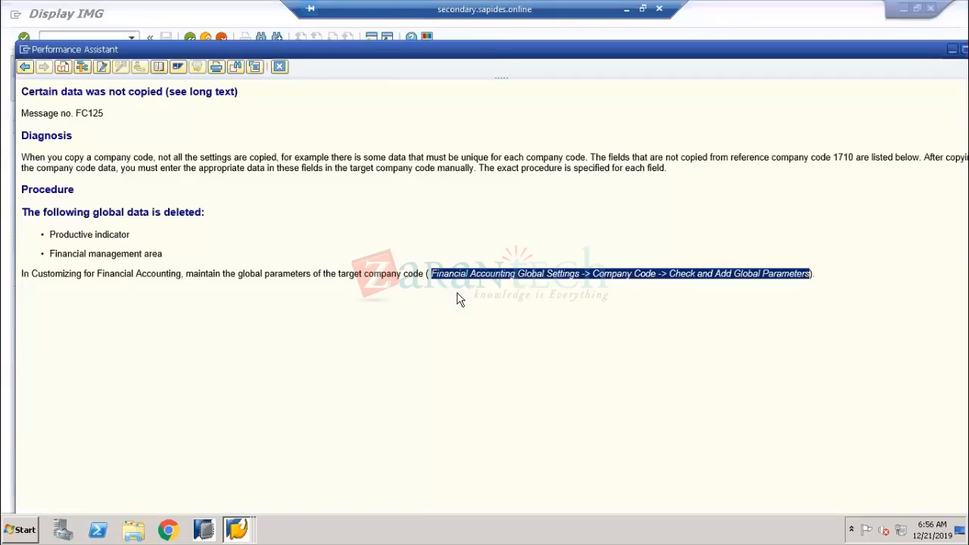
key(alt+Tab)
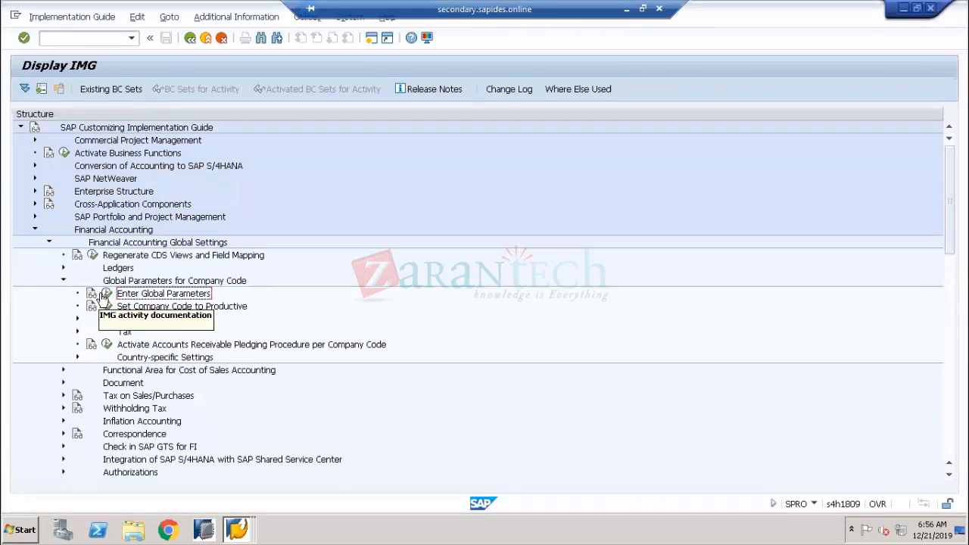
Run Enter Global Parameters, view the global data details of company code 1710 and return to the implementation guide
click(107, 294)
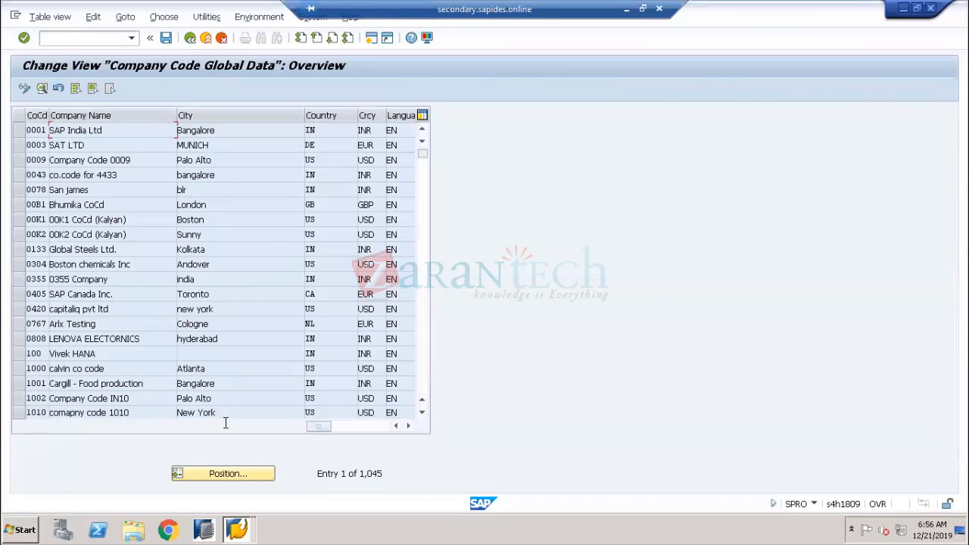
click(225, 473)
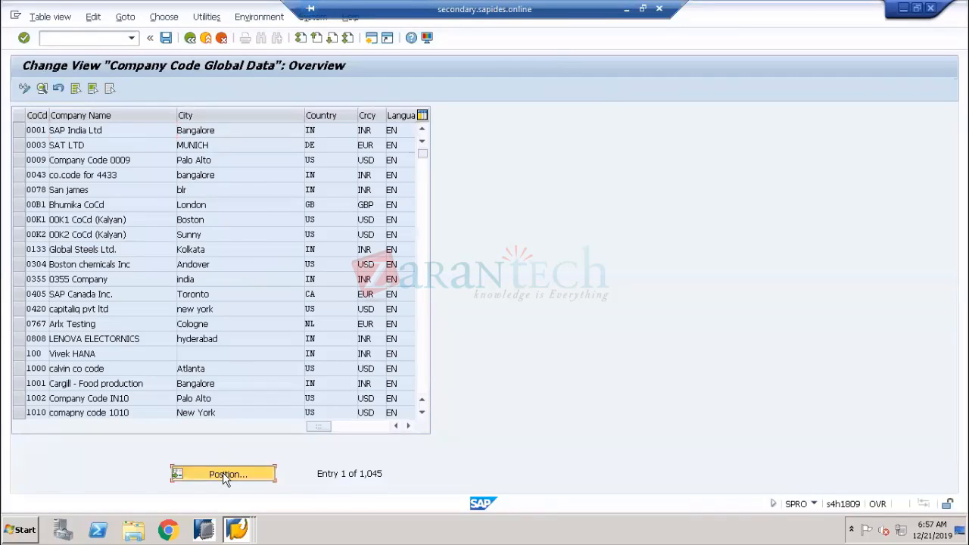
text(1710)
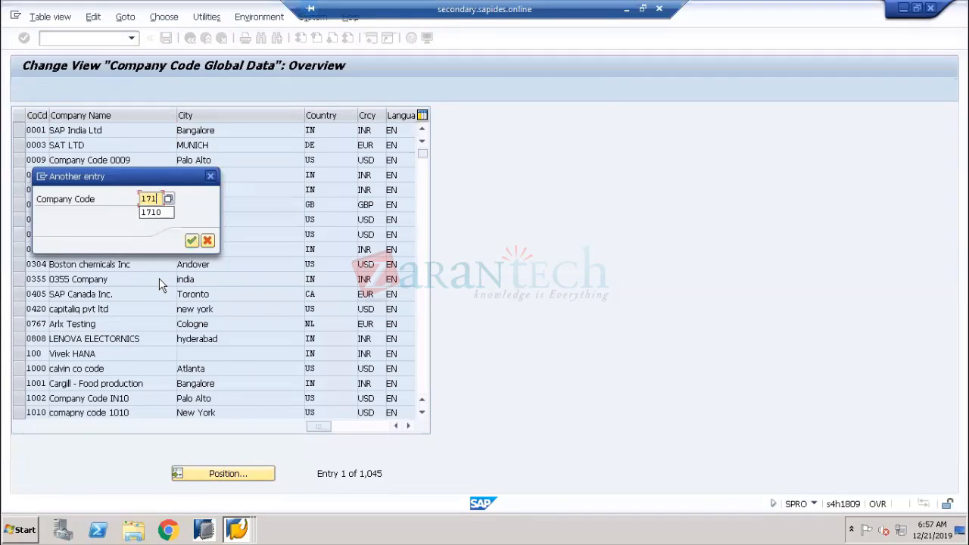
key(Return)
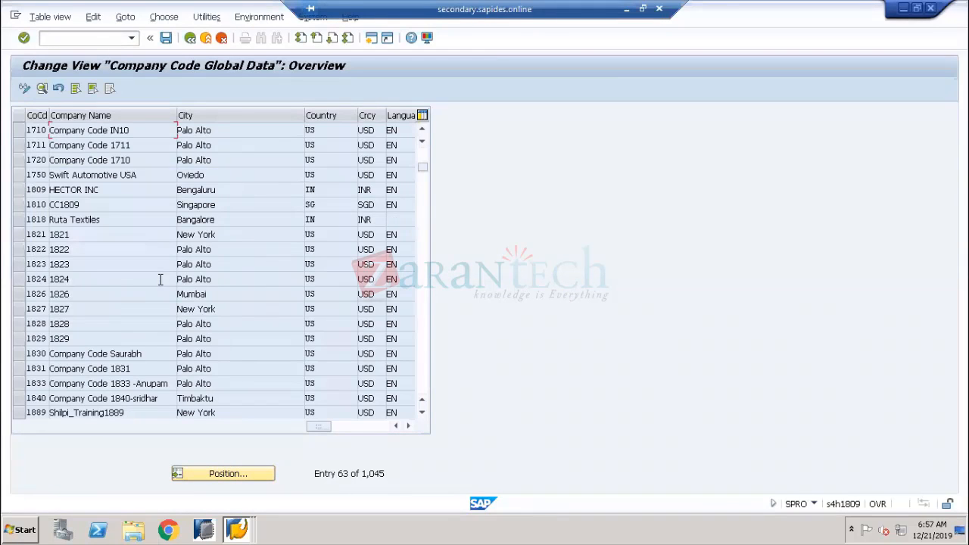
click(18, 130)
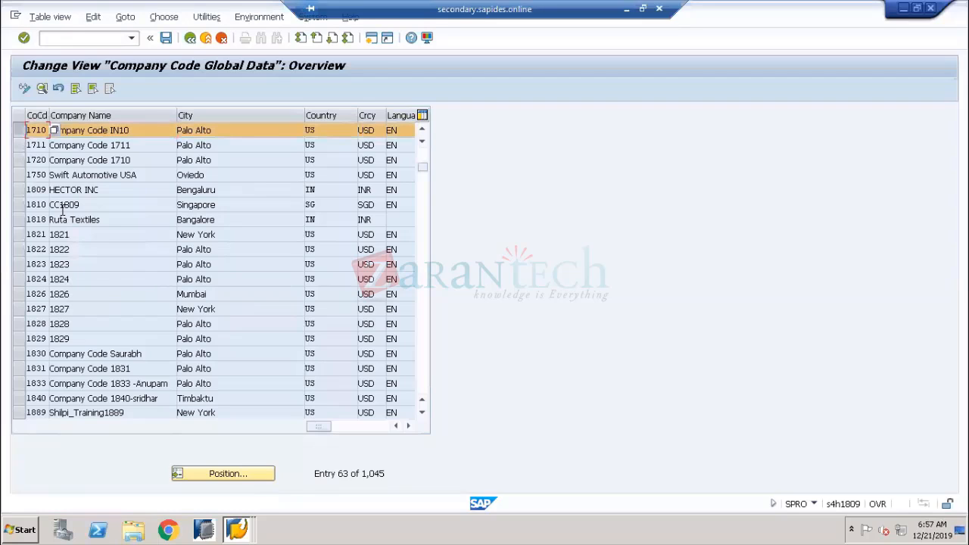
click(41, 89)
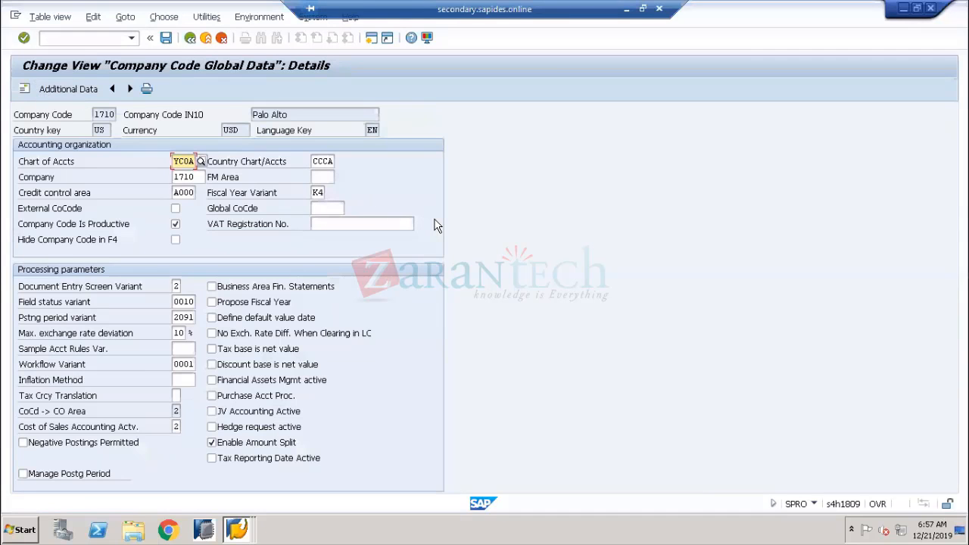
click(62, 119)
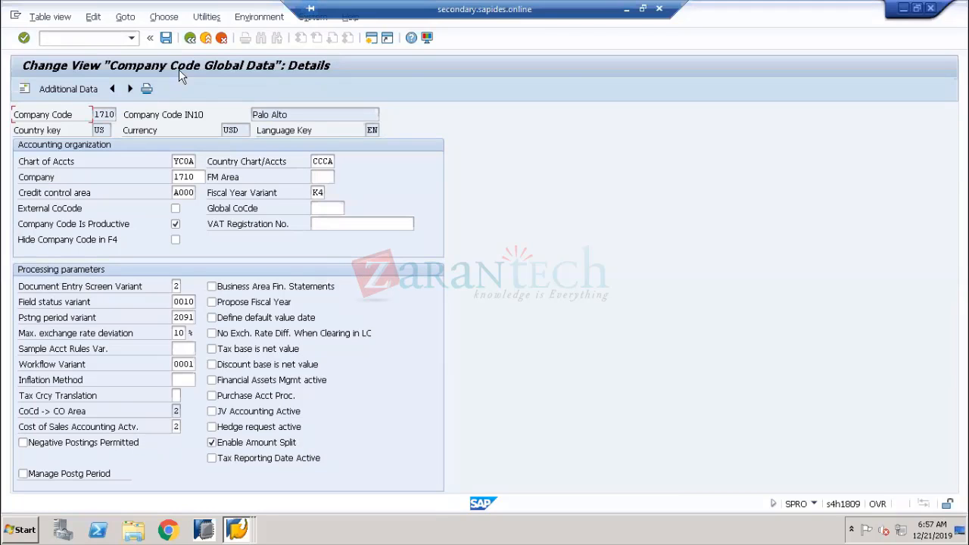
click(191, 42)
click(191, 43)
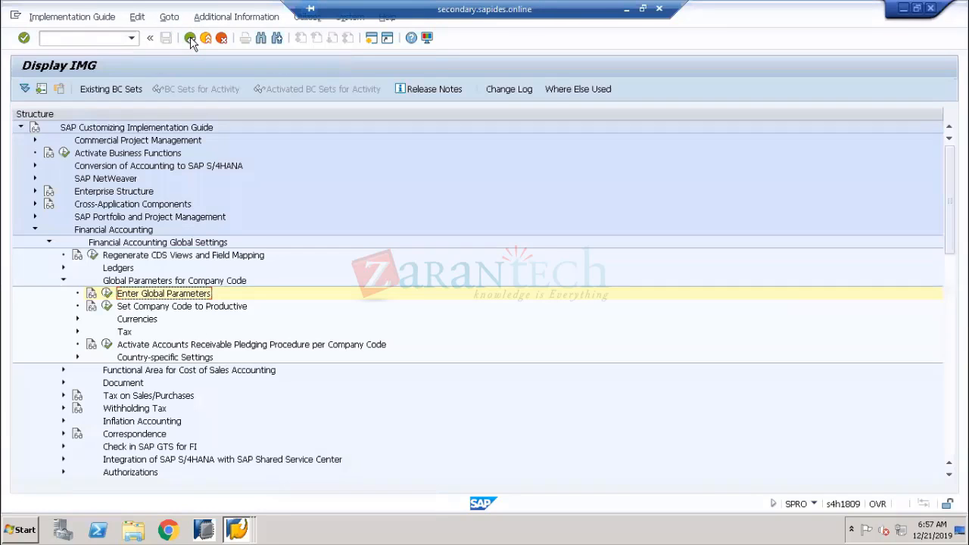
Retrace the path from Financial Accounting to Global Parameters for Company Code and reopen the Enter Global Parameters activity
click(108, 231)
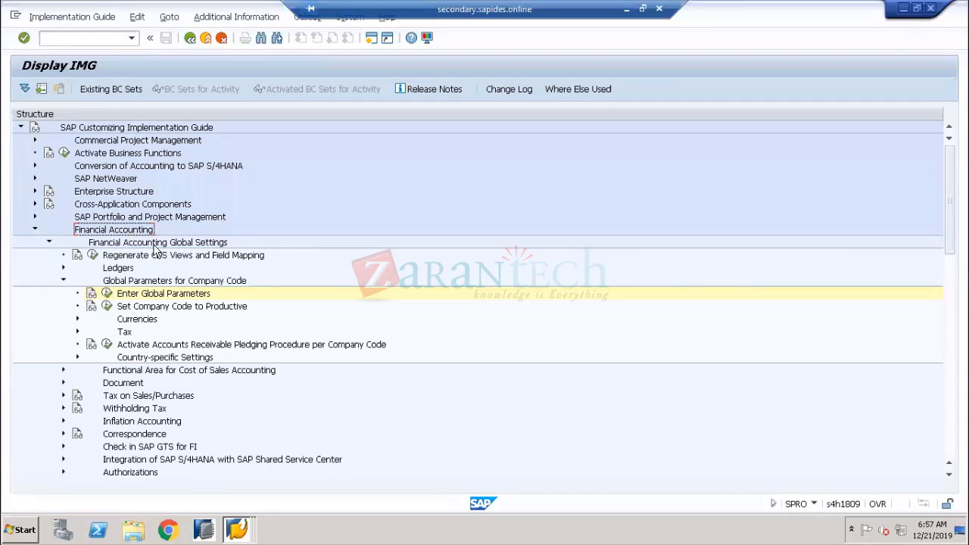
click(132, 245)
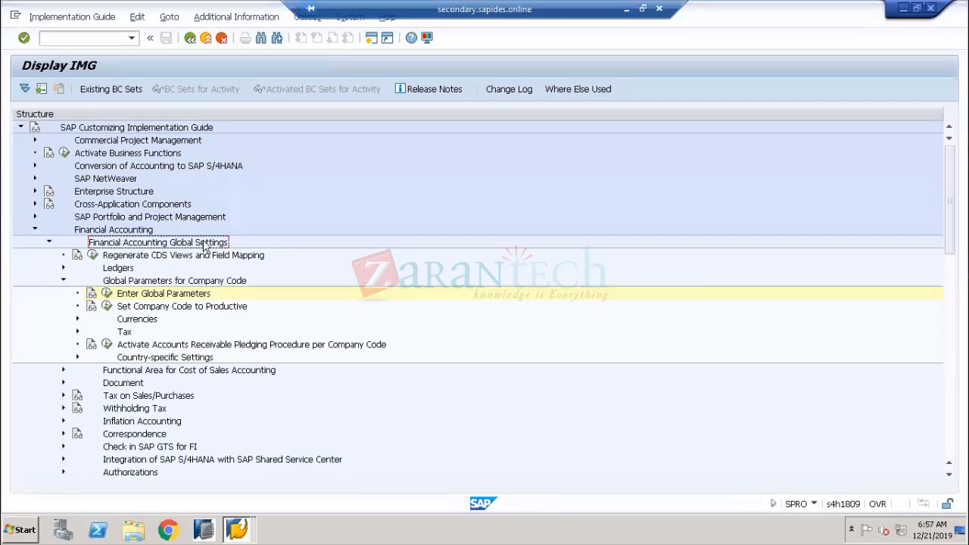
click(128, 283)
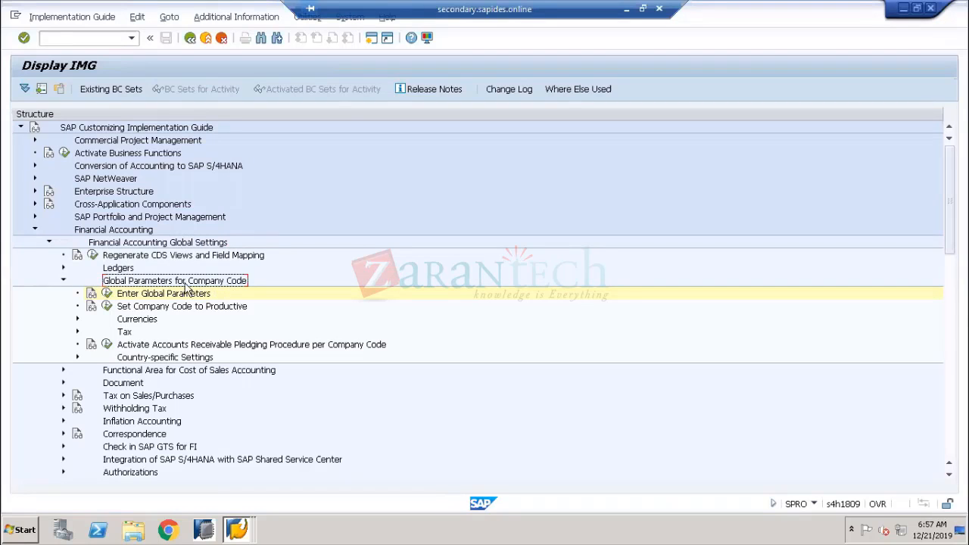
click(134, 297)
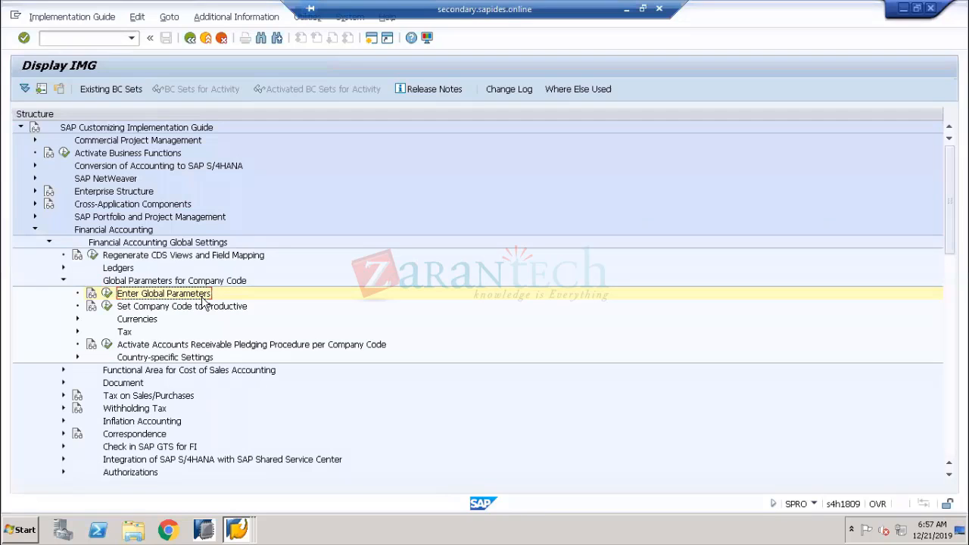
click(106, 295)
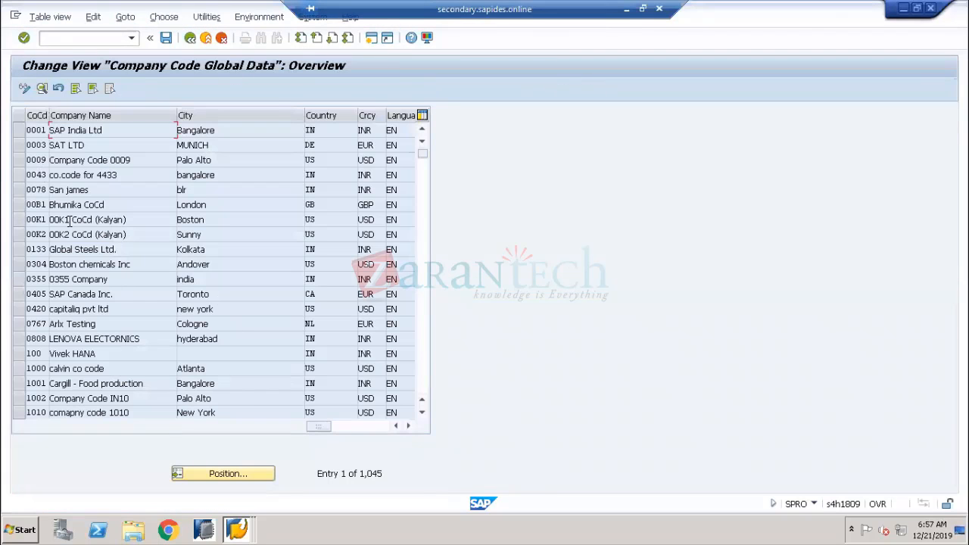
Enter 1710 as the company code to position on, and highlight the productive indicator and financial management area in the long text
drag(382, 473, 286, 476)
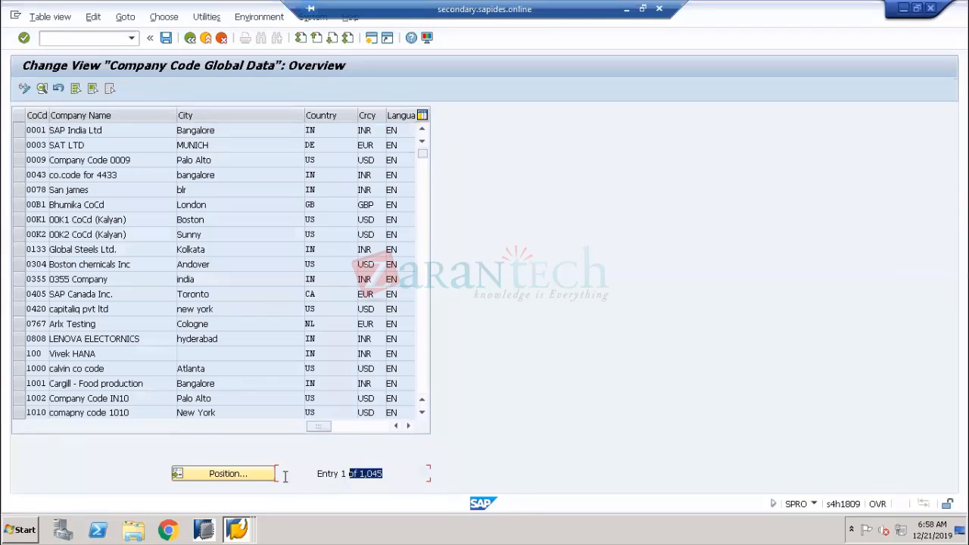
click(217, 475)
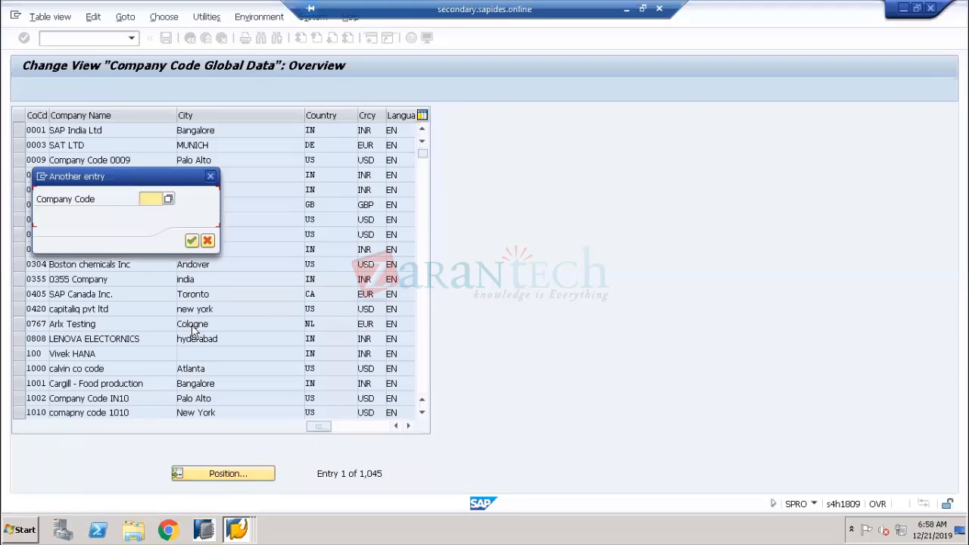
click(150, 199)
text(1710)
key(Return)
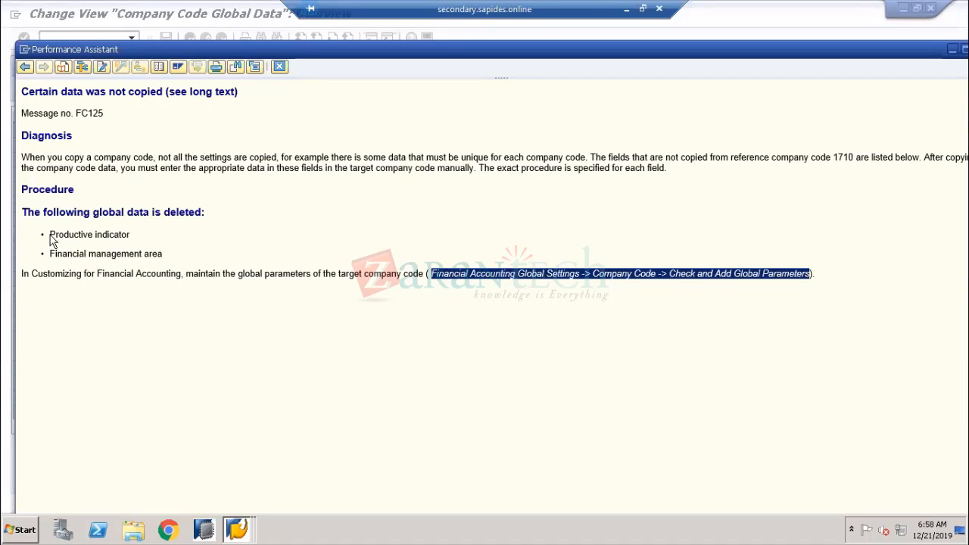
drag(49, 234, 127, 235)
drag(49, 254, 164, 253)
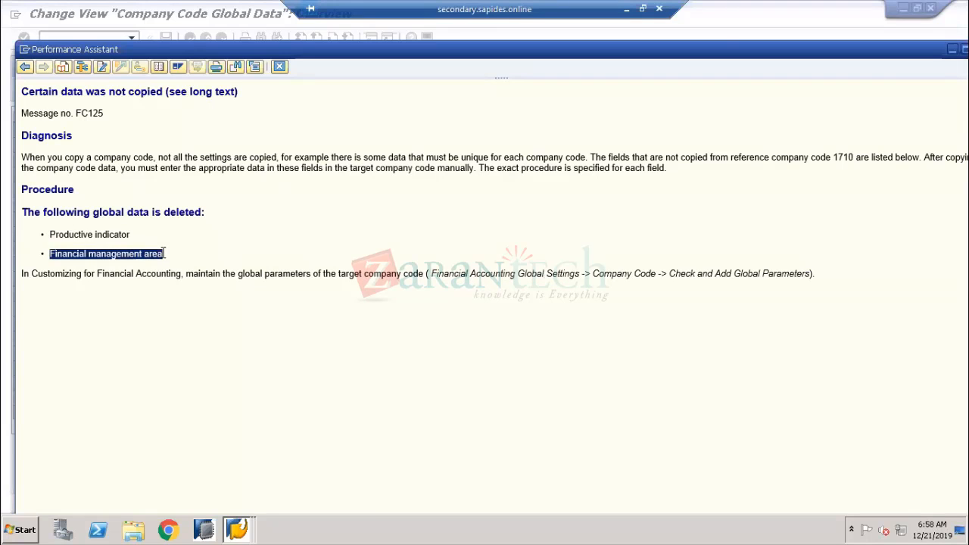
key(alt+Tab)
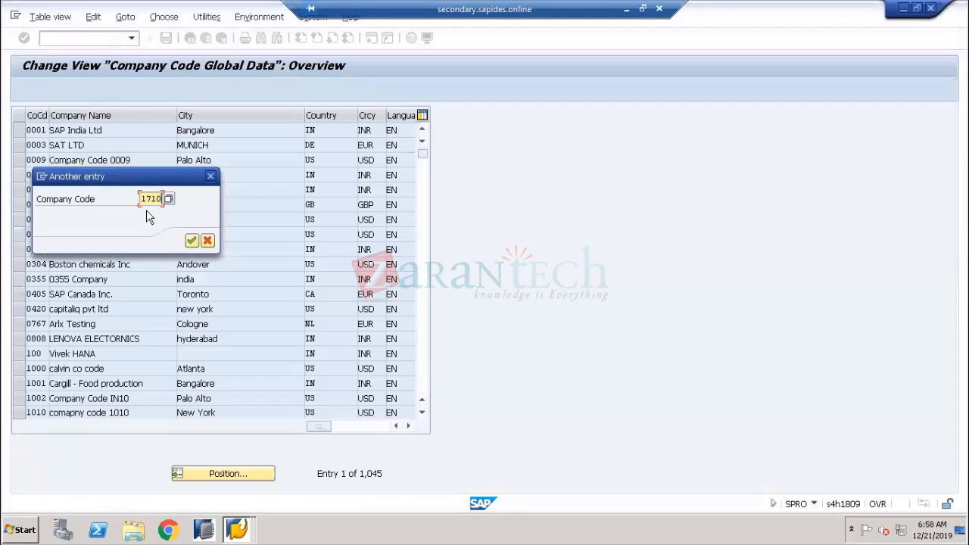
Position the list on company code 1710, display its global data details and compare them with the long text
click(192, 242)
click(19, 133)
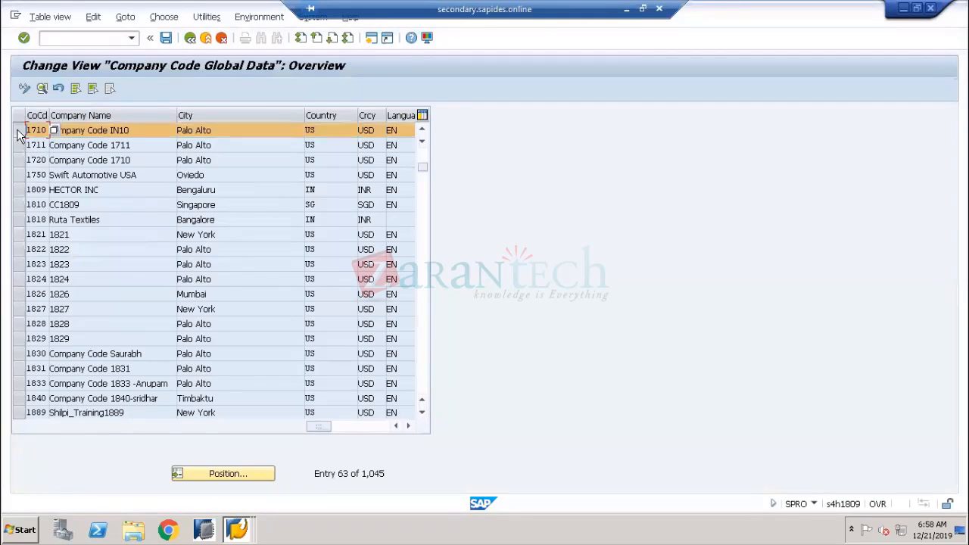
click(42, 89)
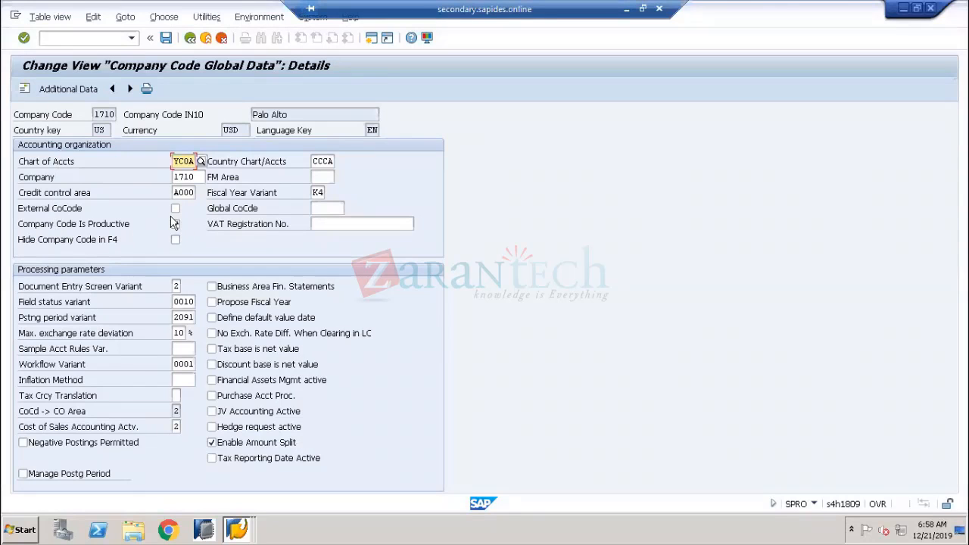
key(alt+Tab)
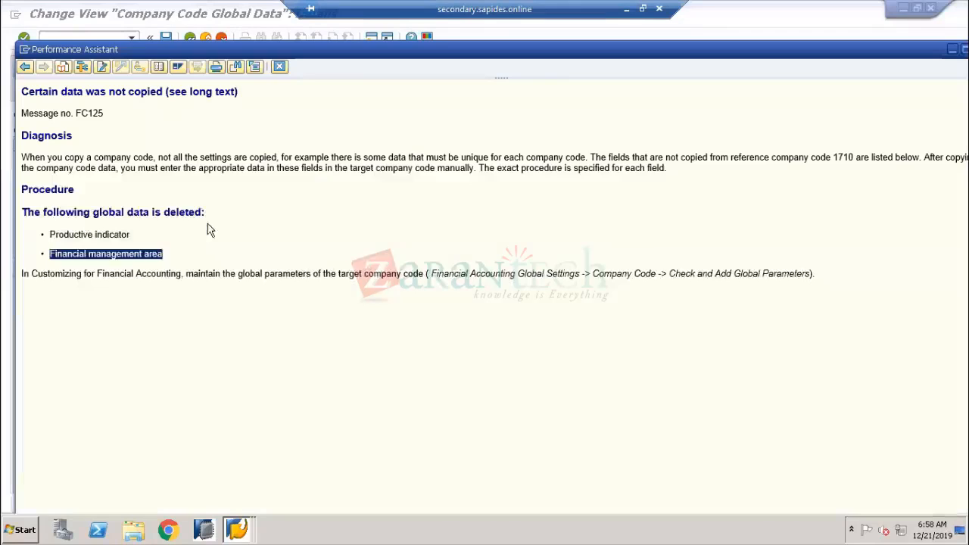
Compare the productive indicator and financial management area in the long text with the FM Area field of company code 1710
drag(130, 235, 48, 232)
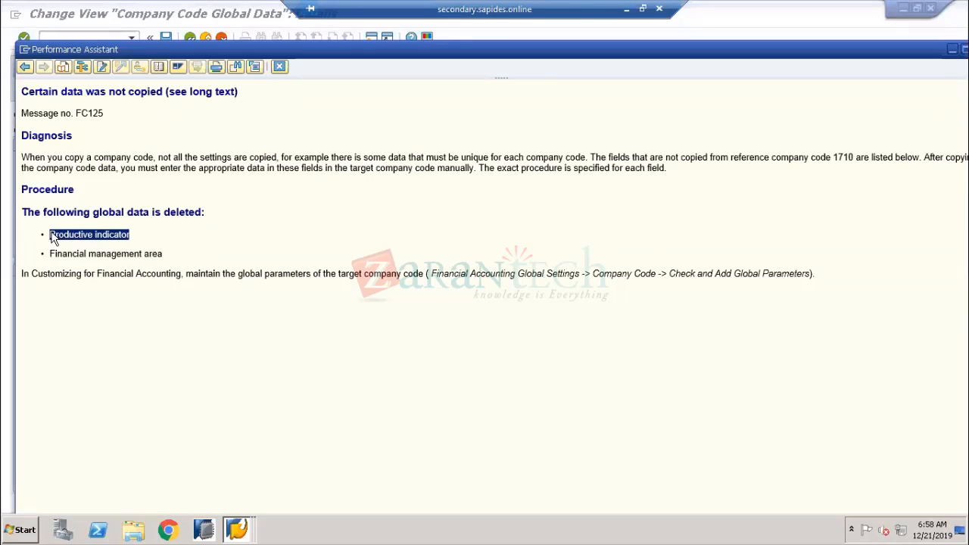
key(alt+Tab)
drag(55, 251, 154, 253)
key(Escape)
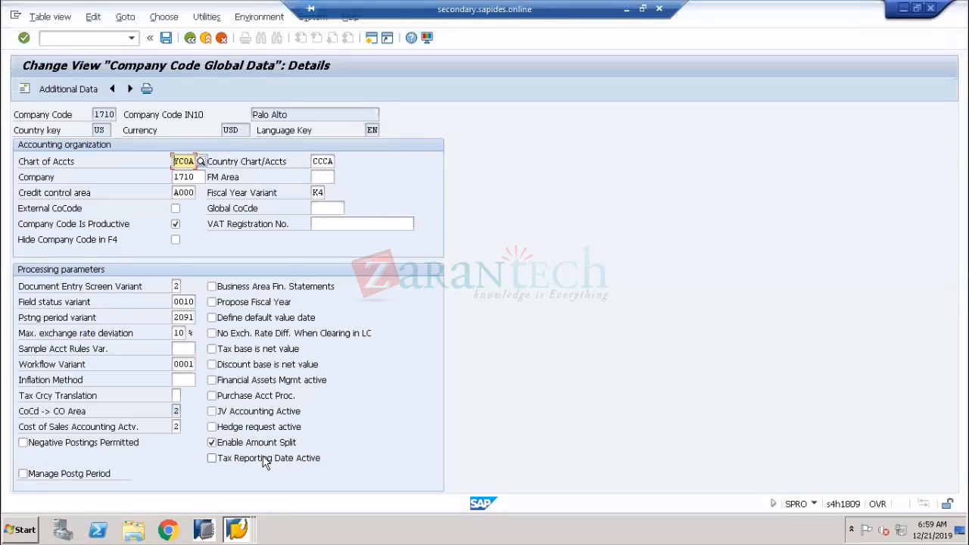
key(alt+Tab)
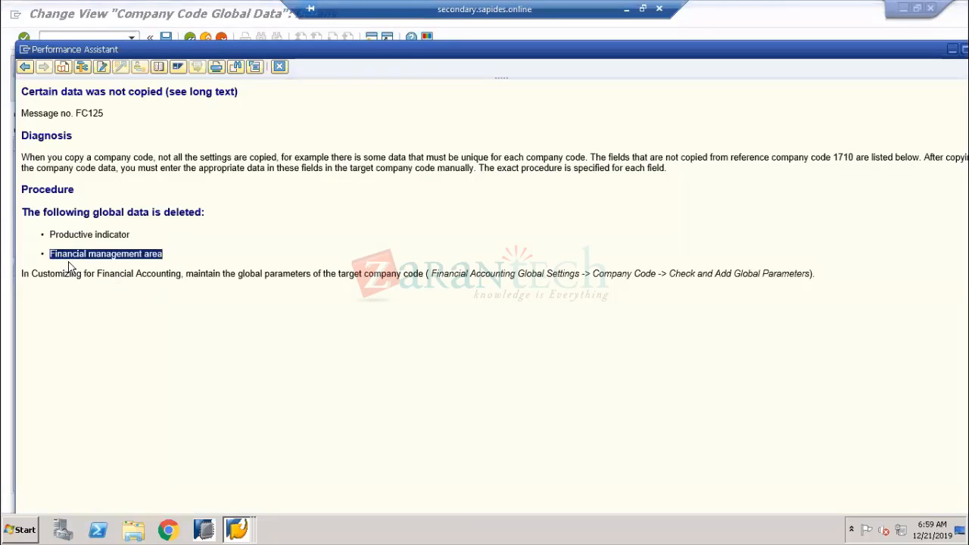
key(alt+Tab)
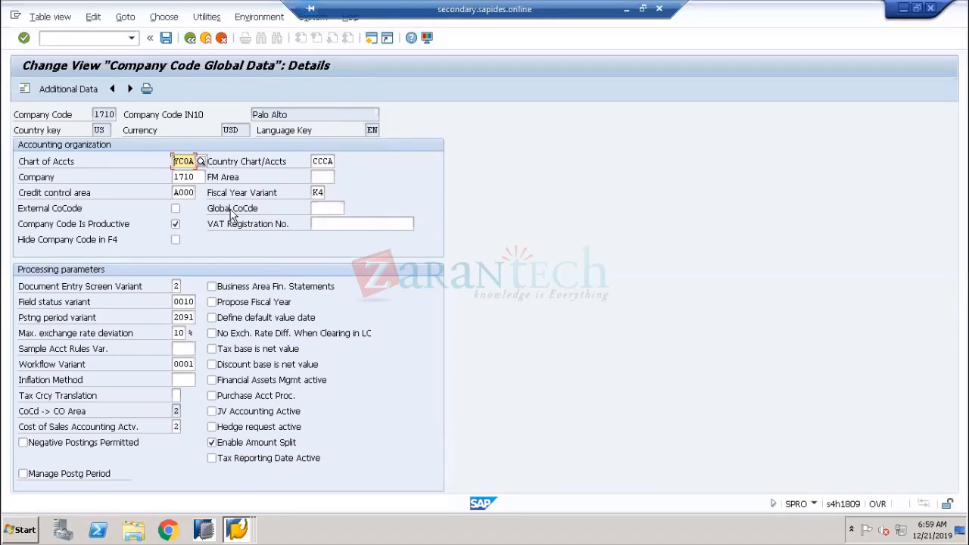
click(227, 181)
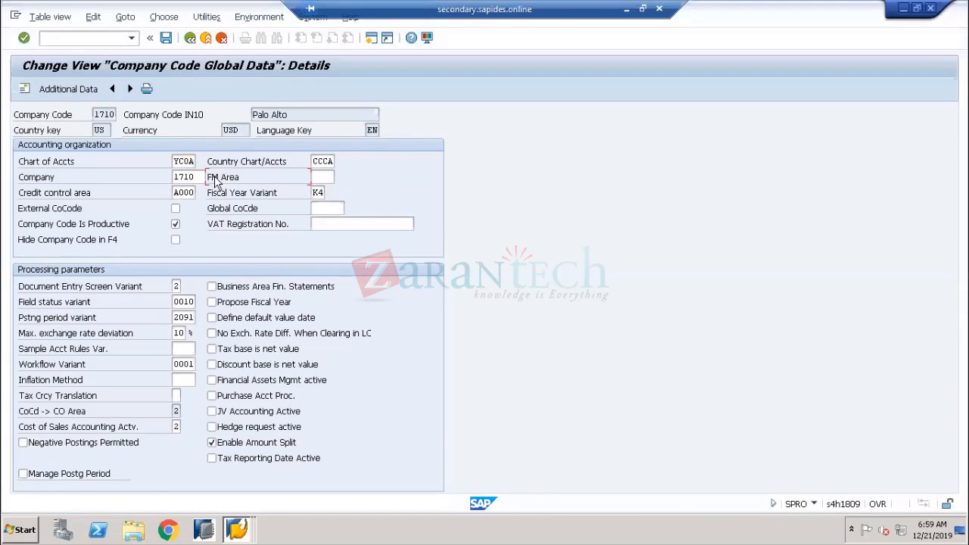
Highlight the productive indicator and the financial management area again in the long text, and return to the global data details
key(alt+Tab)
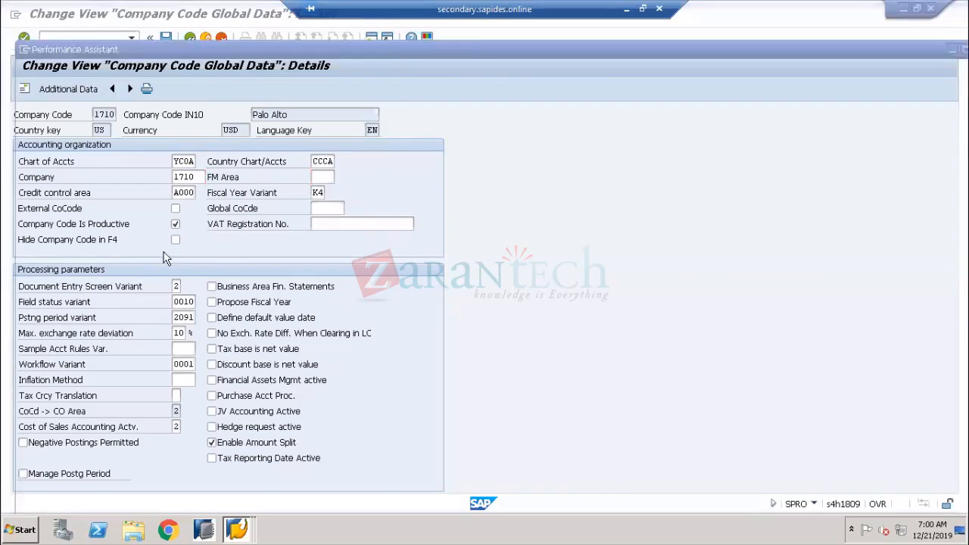
drag(131, 236, 52, 246)
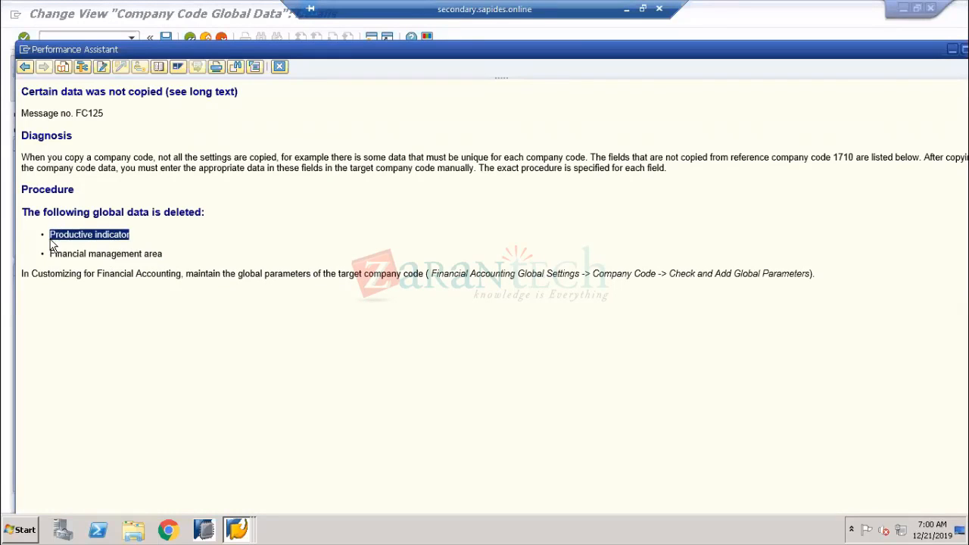
click(167, 257)
drag(137, 261, 53, 259)
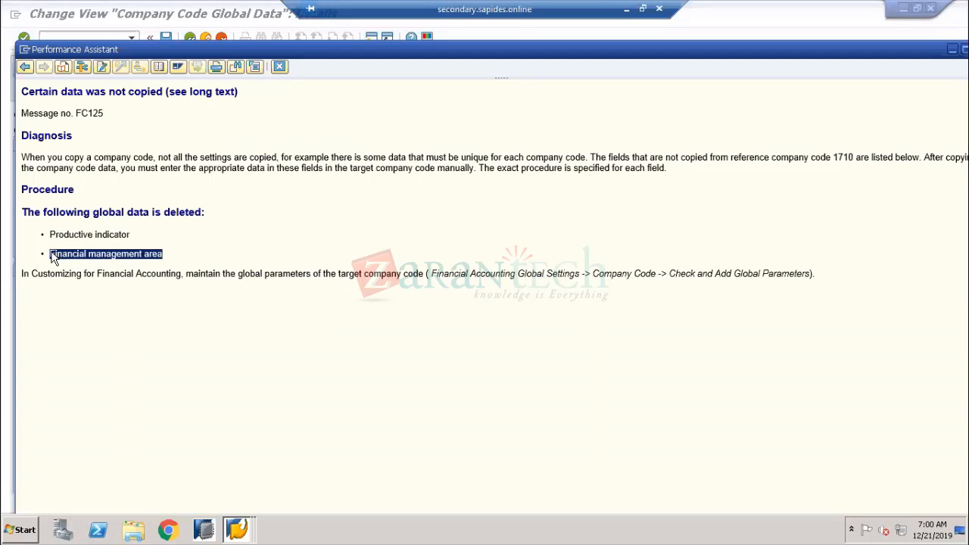
drag(131, 239, 50, 241)
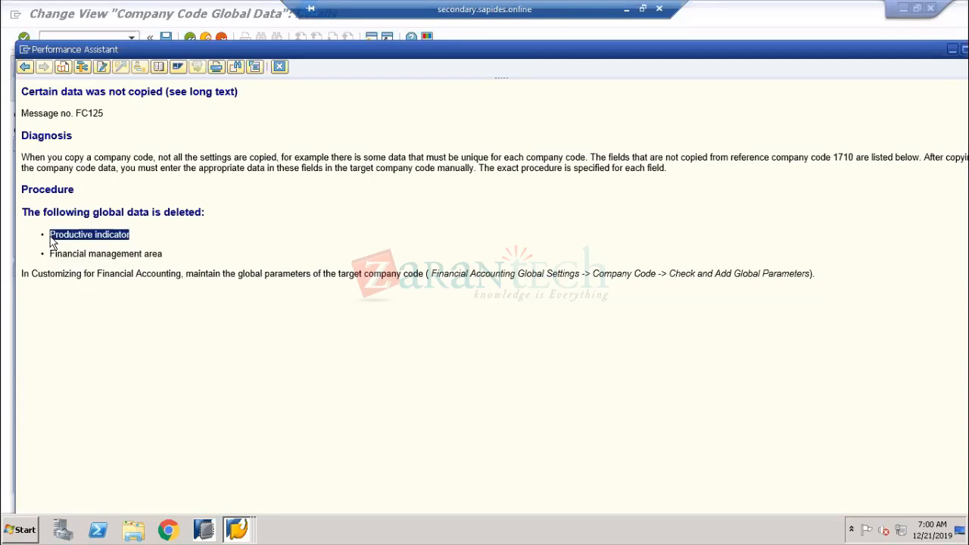
key(Escape)
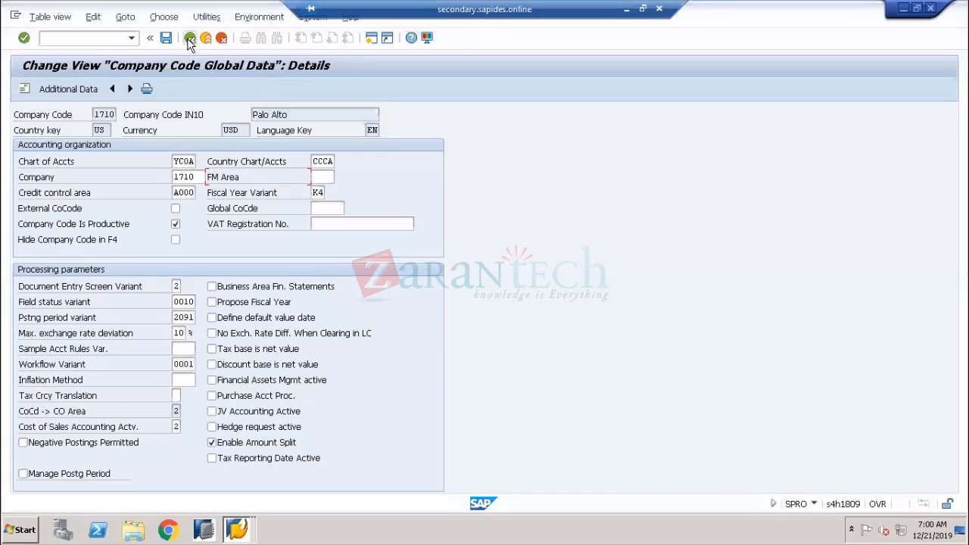
Return to the company code overview, position on US01, display its global data details and select the FM Area
click(190, 38)
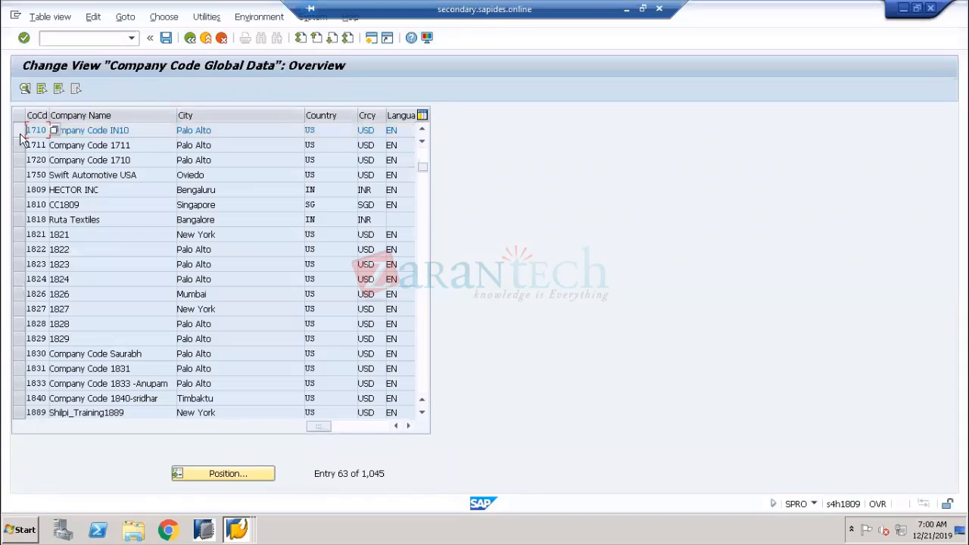
click(218, 474)
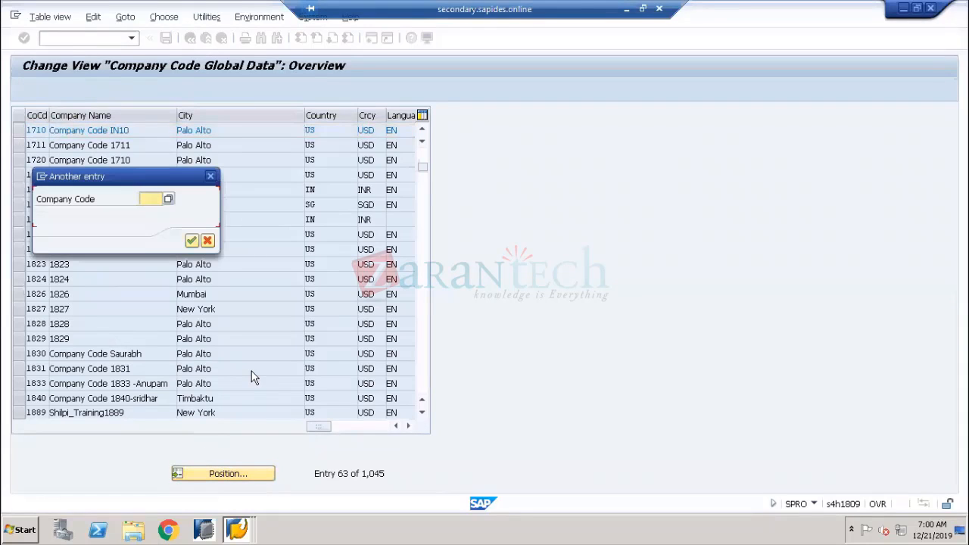
text(US01)
key(Return)
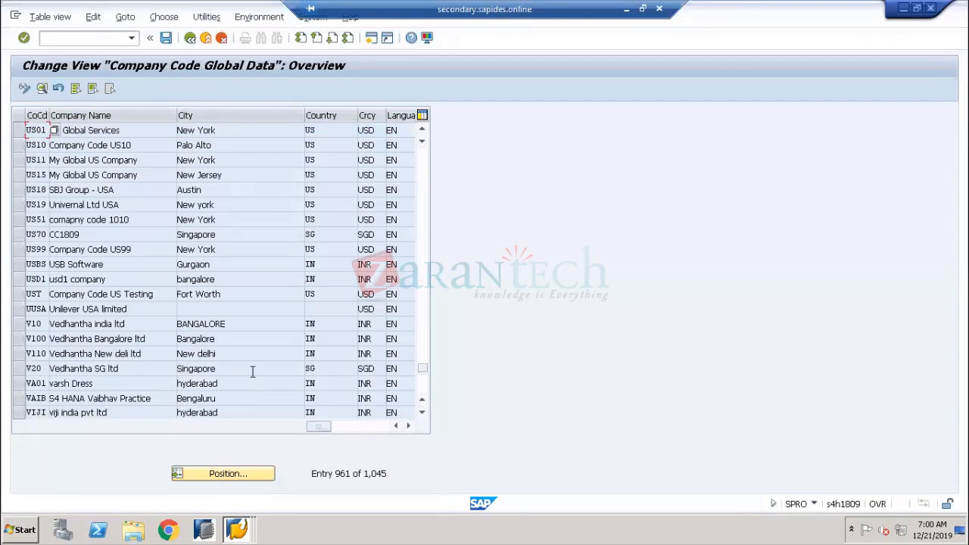
click(19, 130)
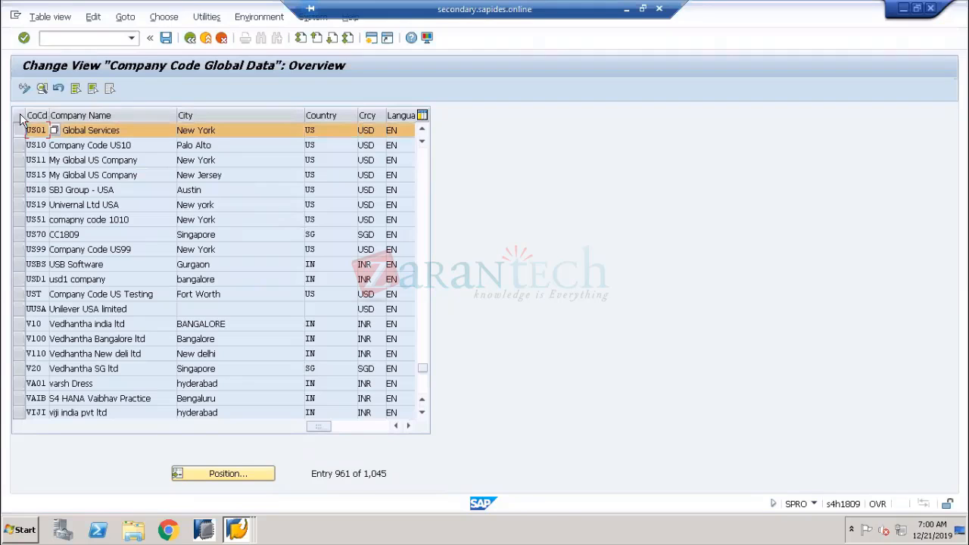
click(42, 89)
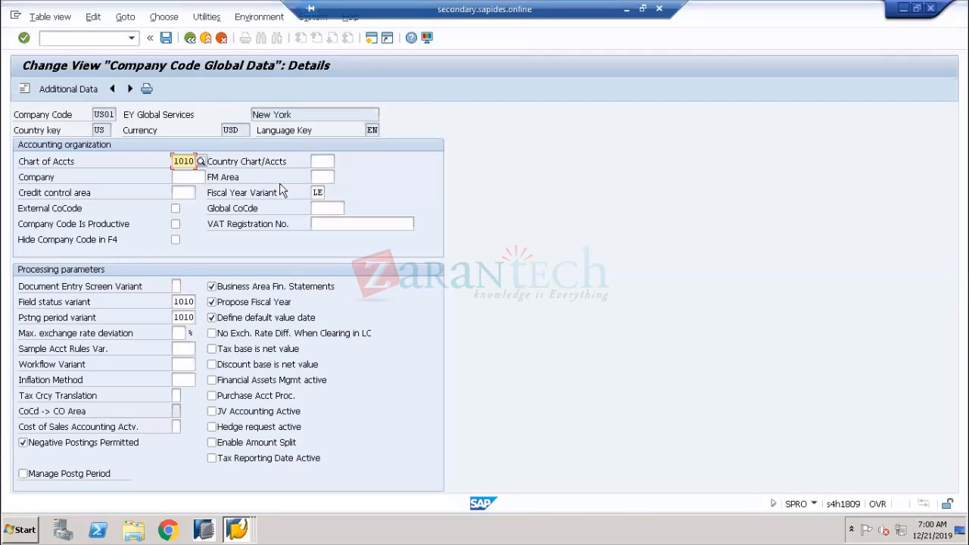
click(319, 175)
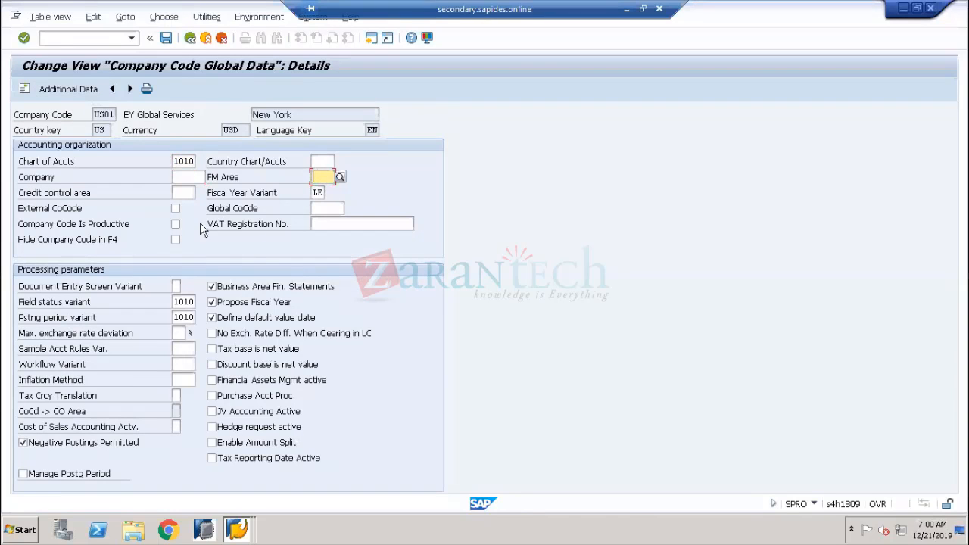
click(240, 180)
Close the long text on uncopied data and confirm its information message
key(alt+Tab)
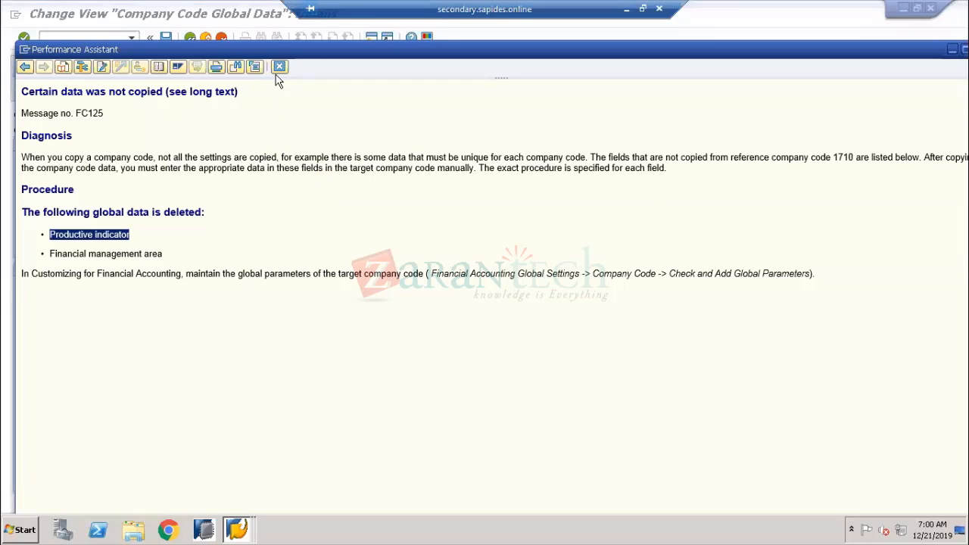
click(279, 66)
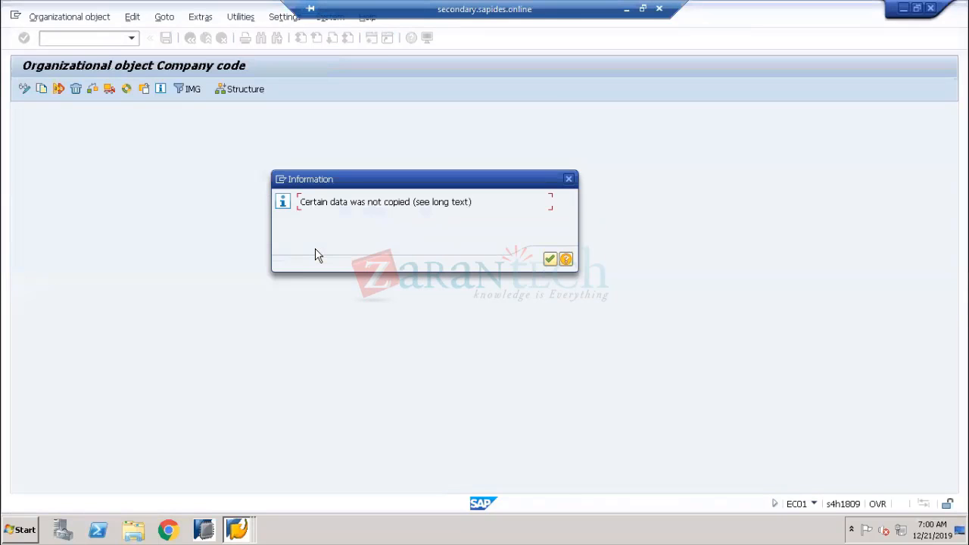
click(549, 261)
click(549, 261)
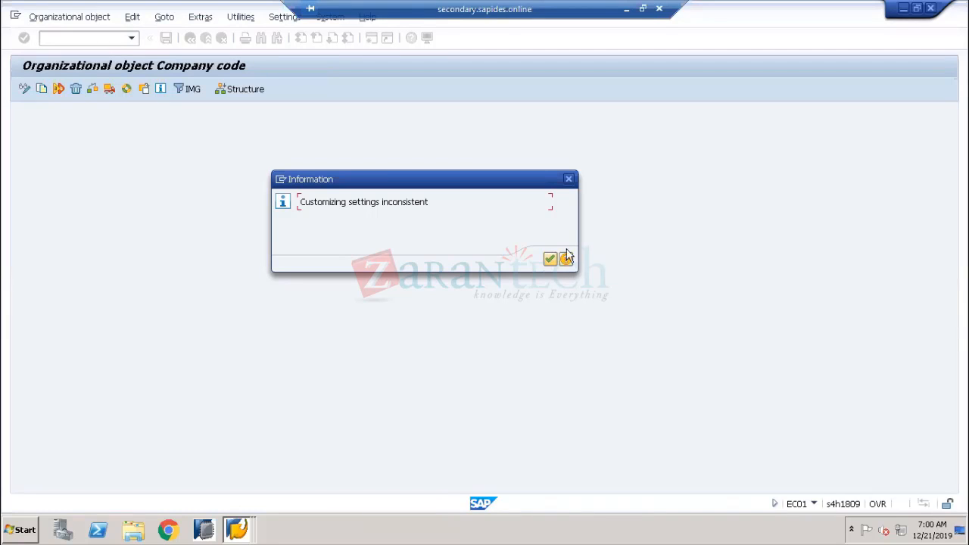
Display the long text of the inconsistent Customizing settings message and copy the transaction code FINS_CUST_CONS_CHK
click(566, 262)
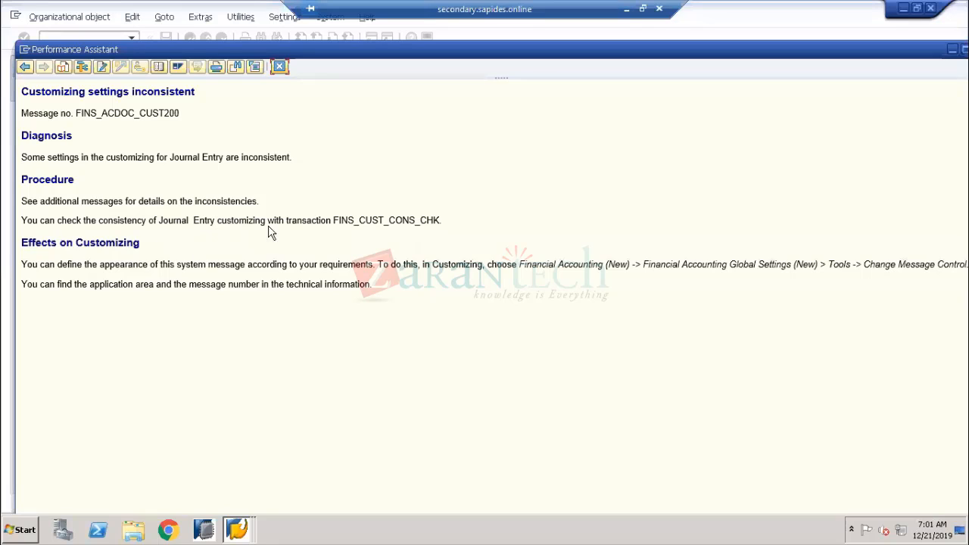
drag(334, 222, 437, 230)
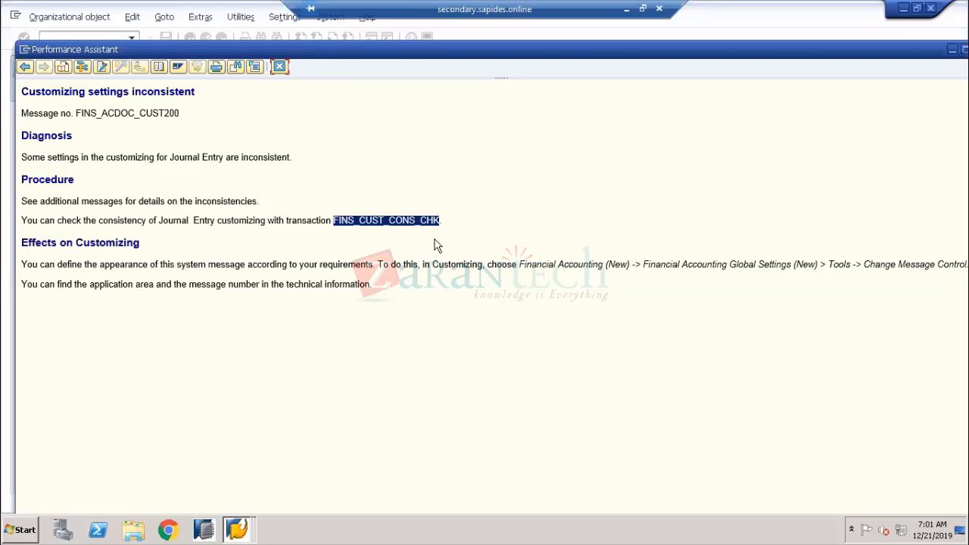
click(340, 232)
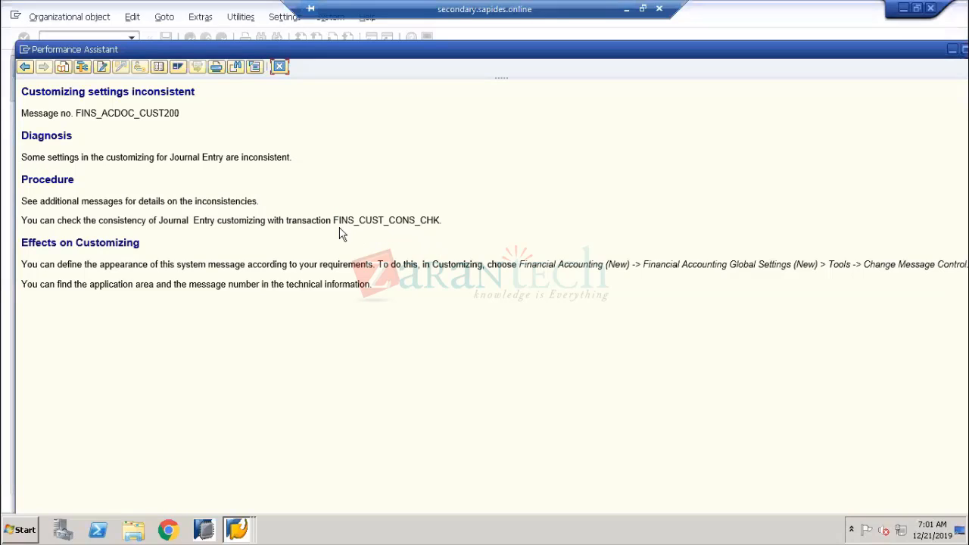
drag(331, 224, 437, 218)
right_click(419, 224)
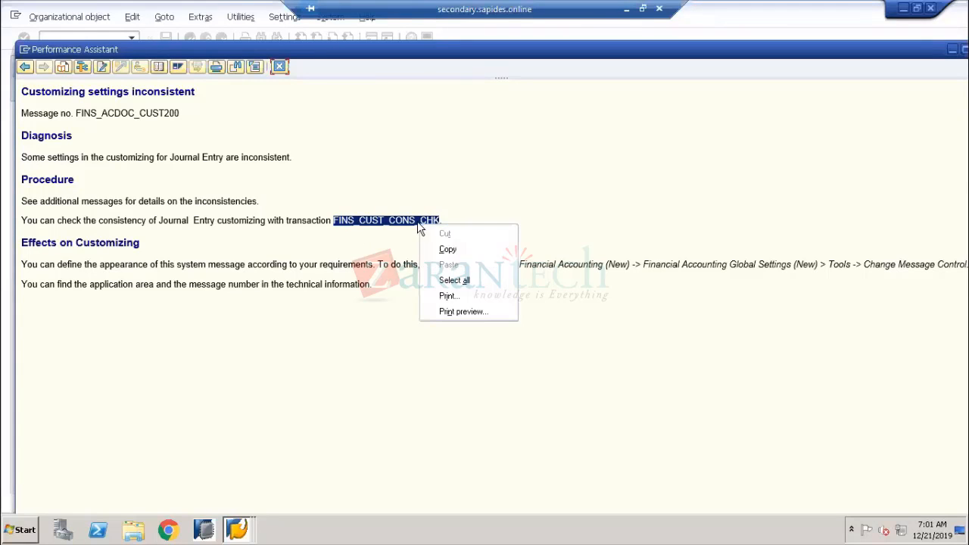
click(447, 252)
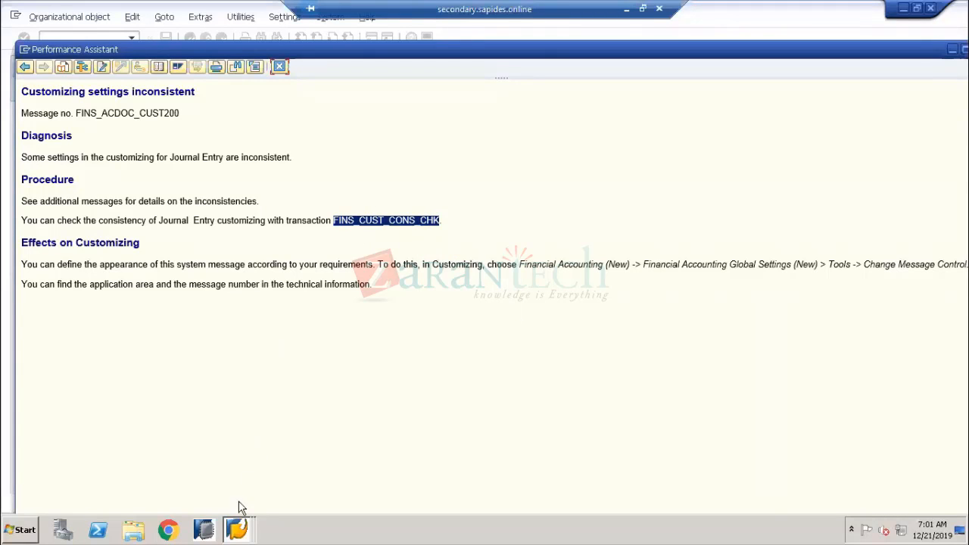
Switch to the session with the company code global data details and go back to the implementation guide
click(236, 530)
click(236, 523)
click(234, 522)
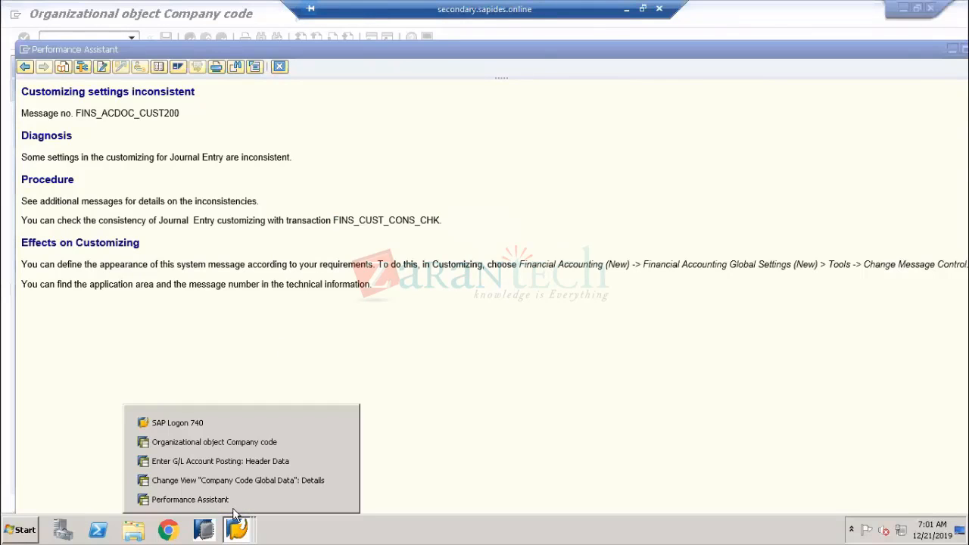
click(220, 460)
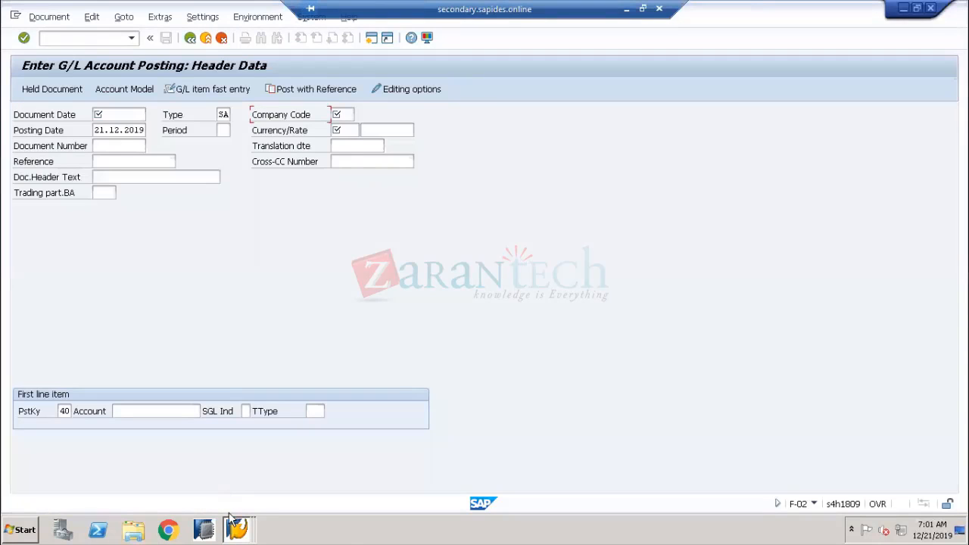
click(236, 530)
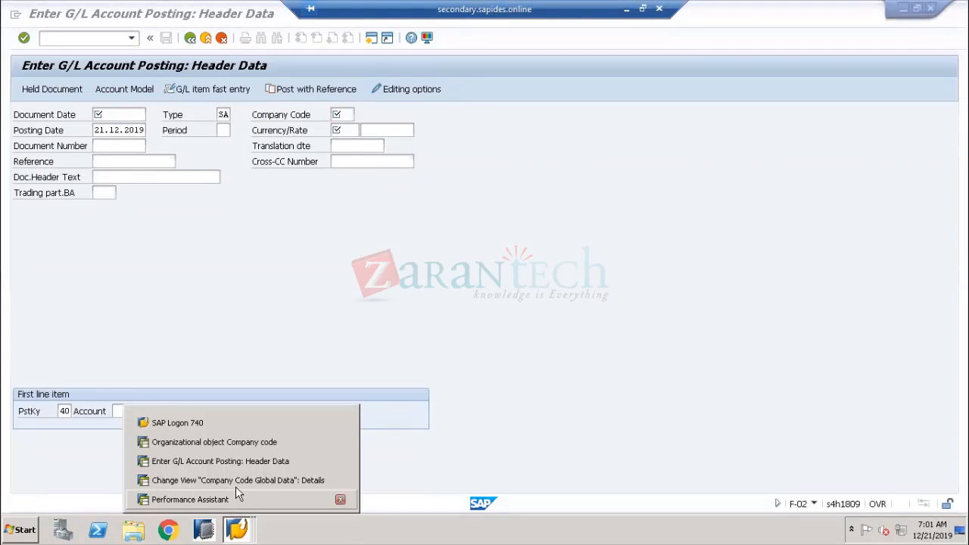
click(237, 479)
click(190, 38)
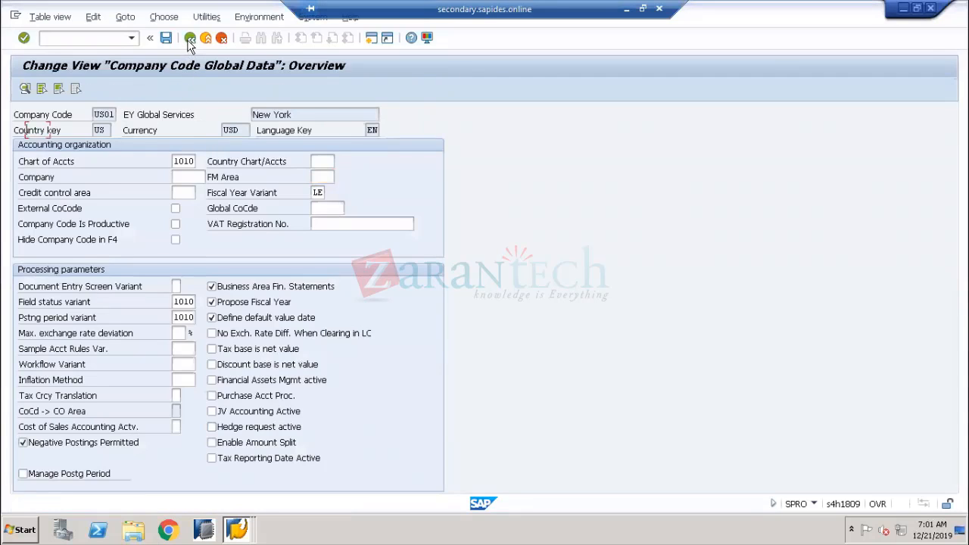
click(189, 38)
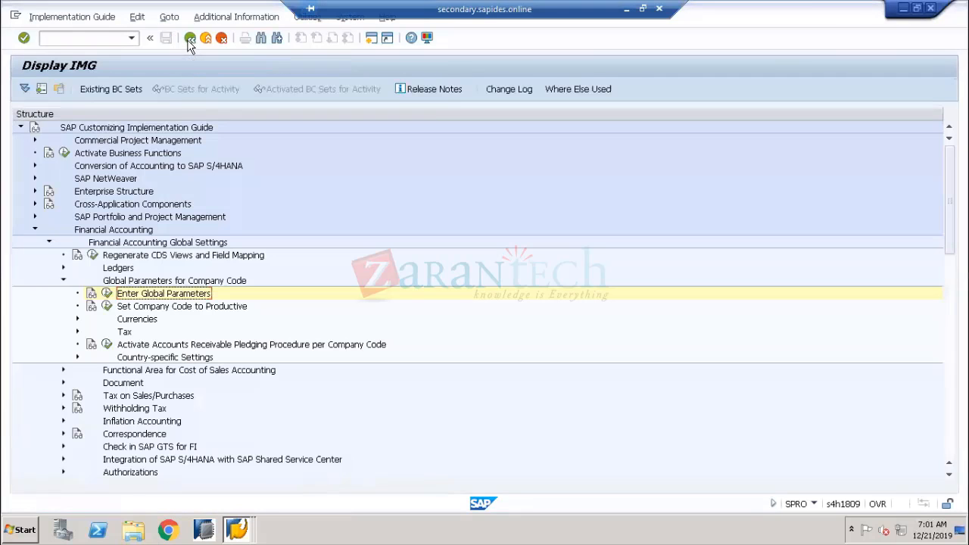
Collapse Global Parameters for Company Code and expand Ledgers under Financial Accounting Global Settings
click(63, 281)
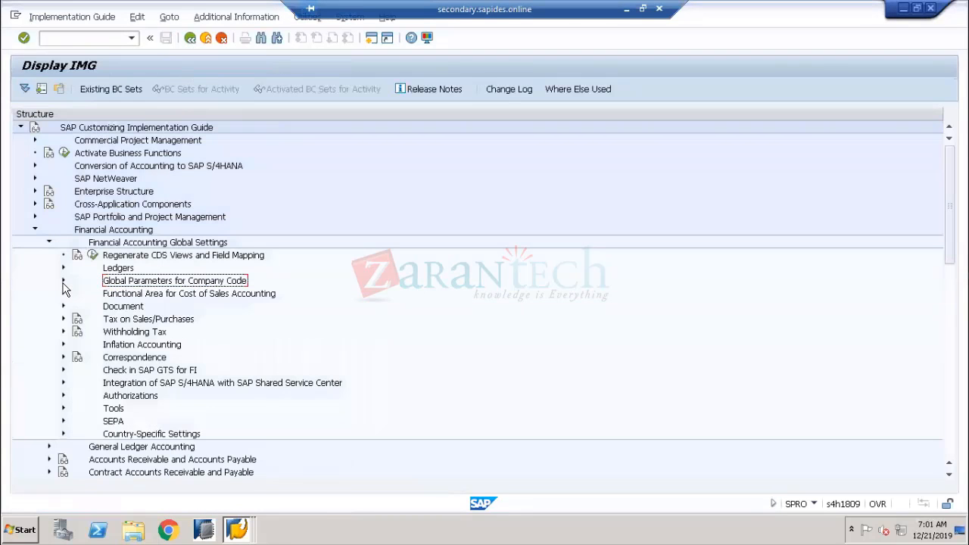
click(49, 242)
click(49, 242)
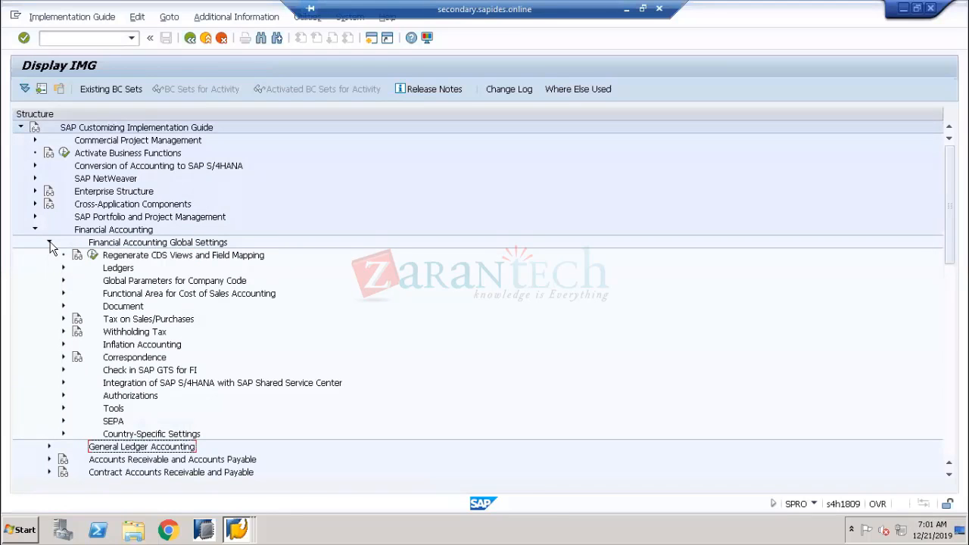
click(63, 267)
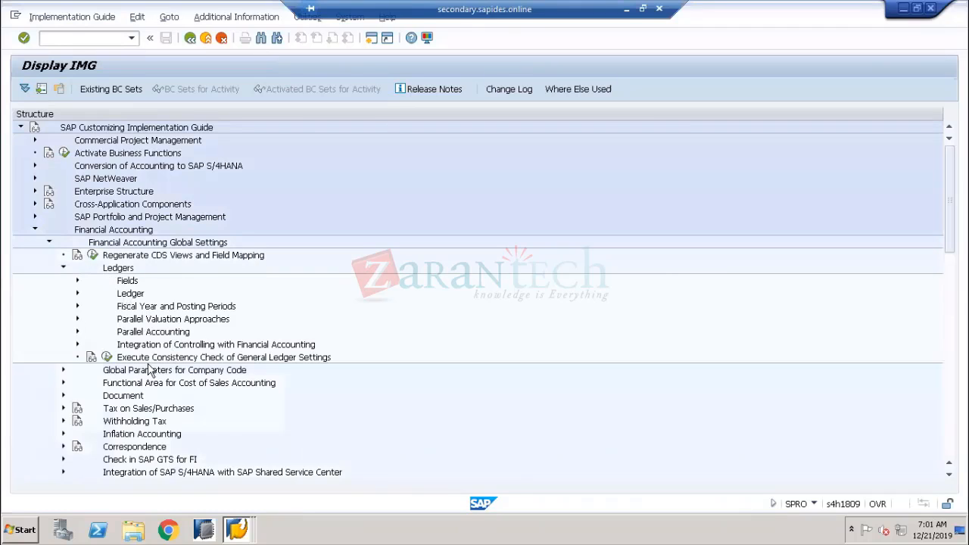
Execute the consistency check of general ledger settings under Ledgers in Financial Accounting Global Settings and switch to its message log
click(95, 231)
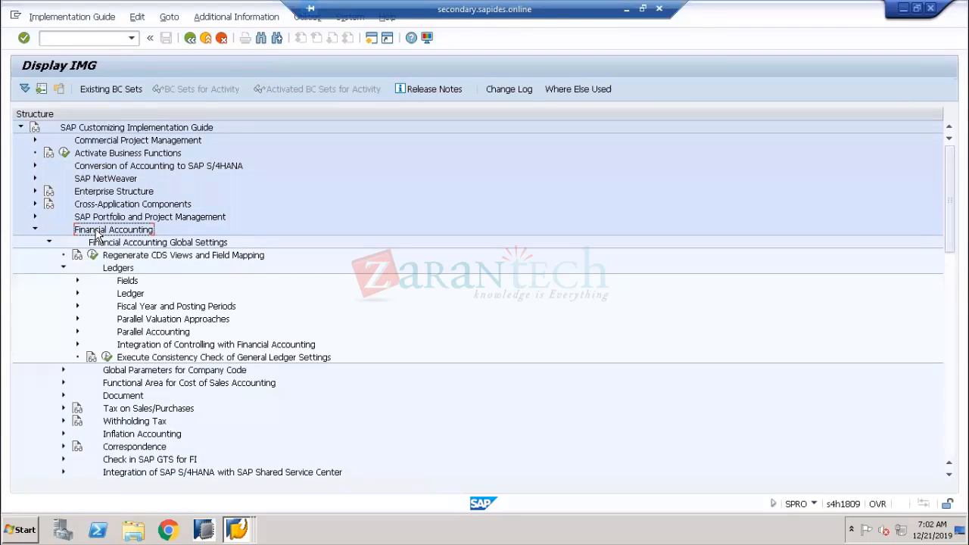
click(139, 243)
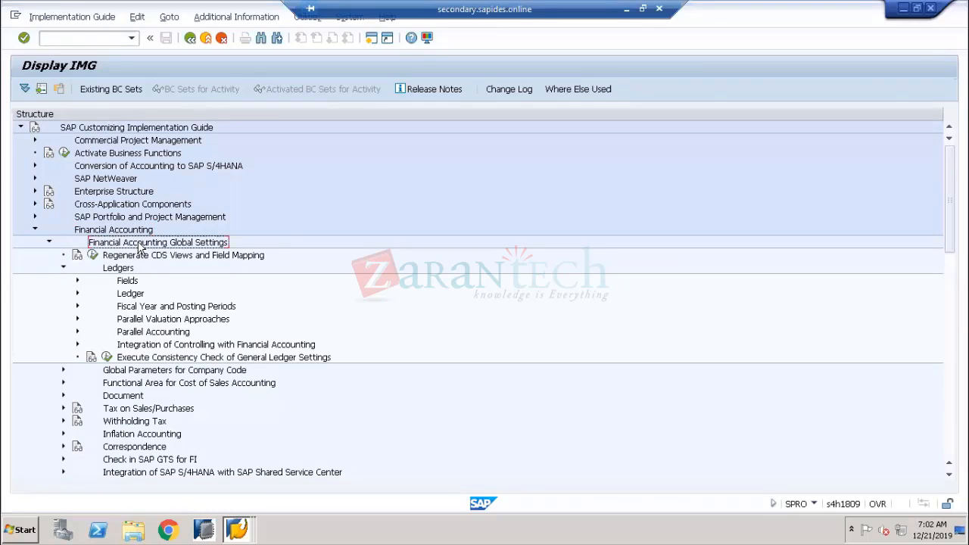
click(117, 268)
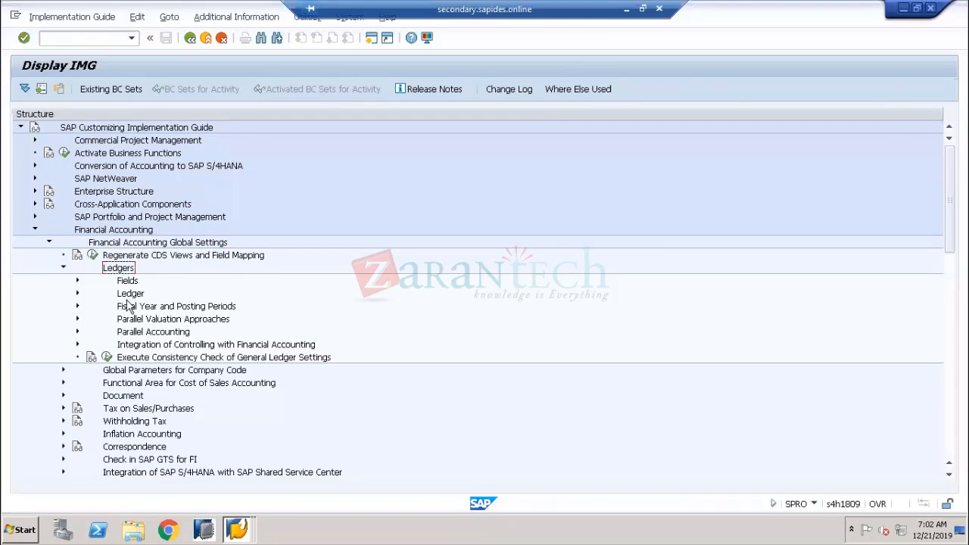
click(138, 358)
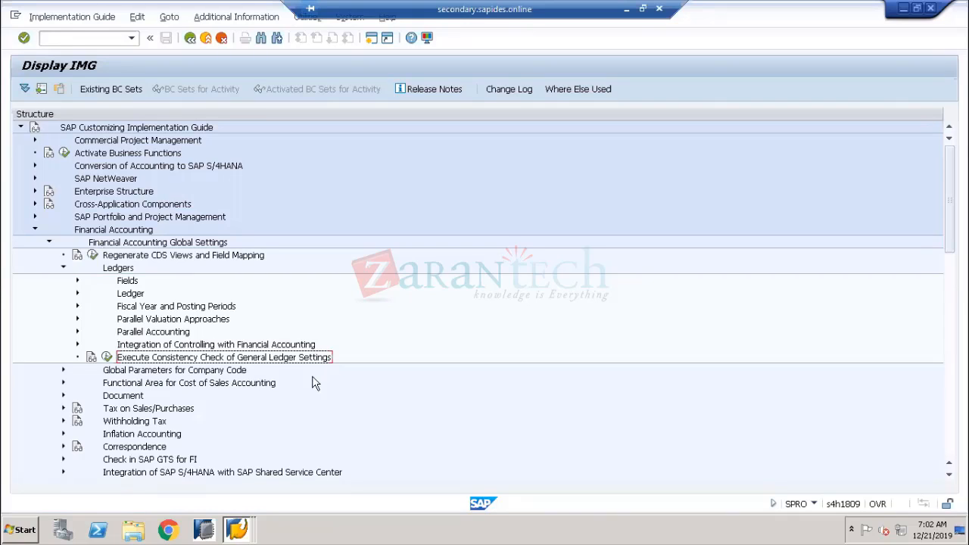
click(107, 357)
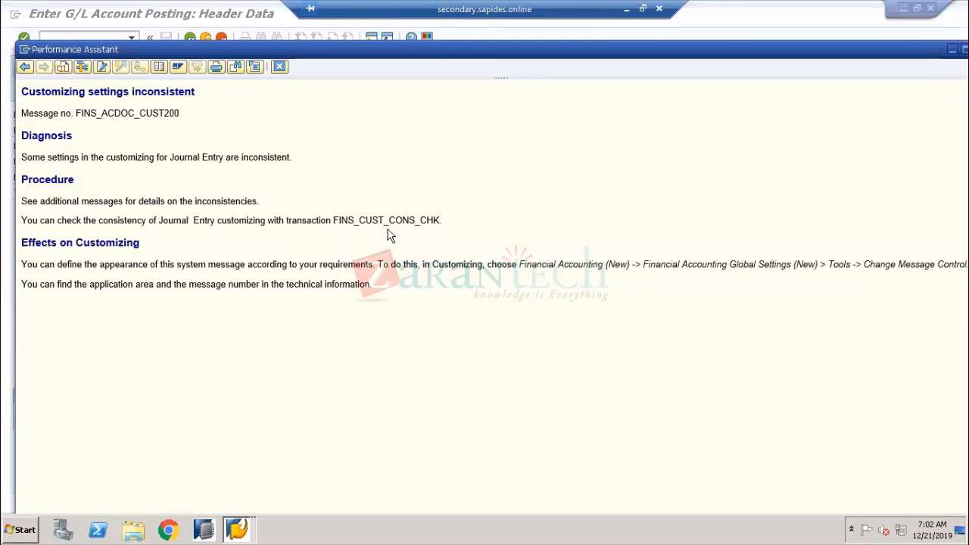
key(alt+Tab)
key(alt+Tab)
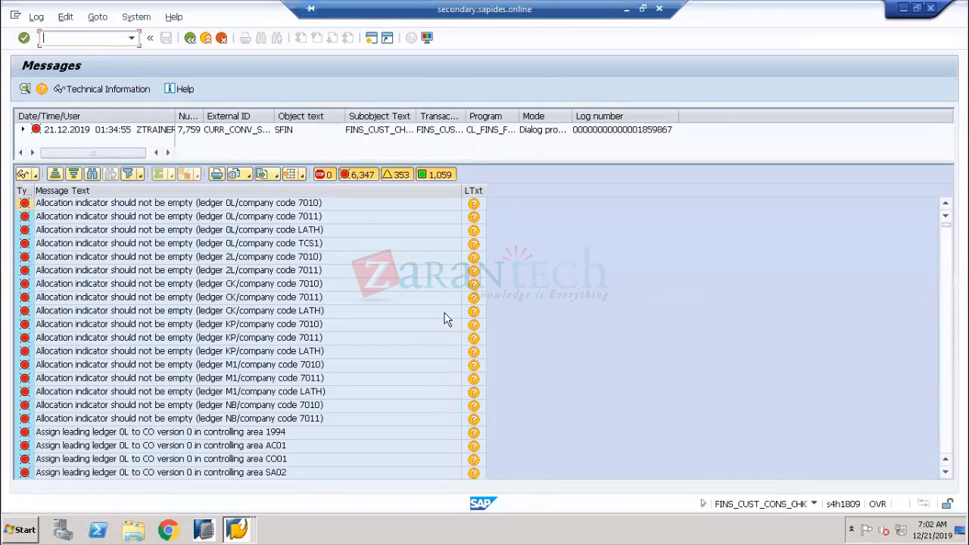
Examine the consistency check's error messages on allocation indicators, ledger assignments and missing currency conversion settings by company code
click(313, 285)
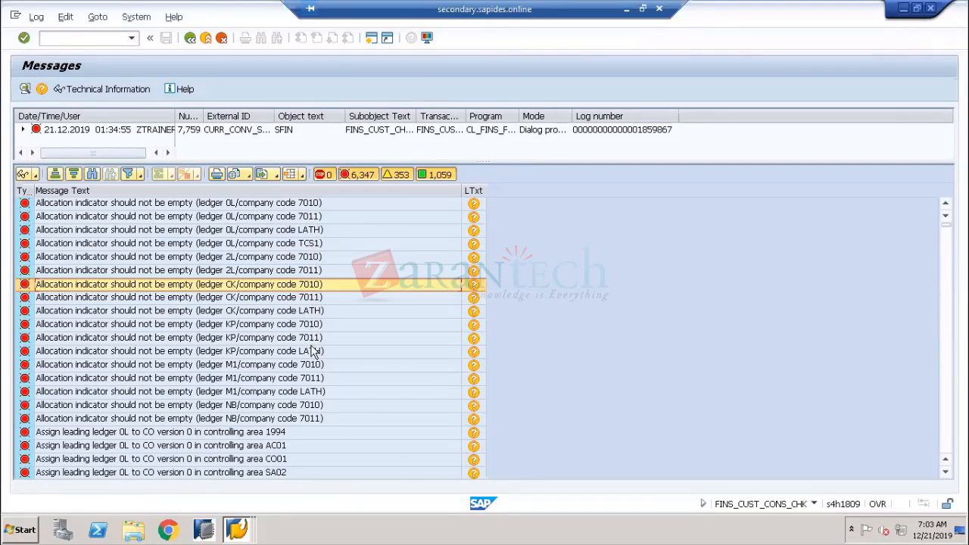
scroll(314, 433, down, 6)
scroll(314, 434, down, 4)
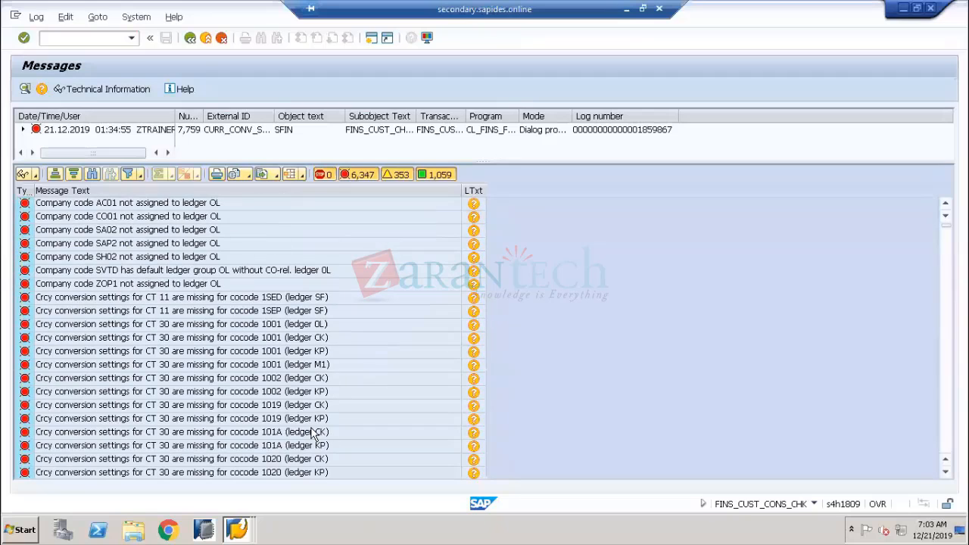
scroll(321, 386, down, 1)
scroll(321, 386, down, 12)
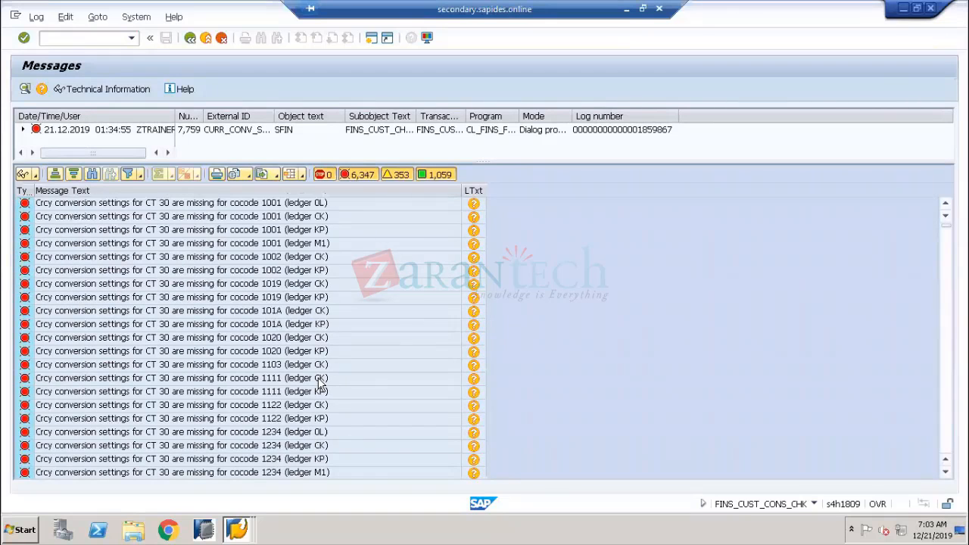
scroll(321, 386, down, 15)
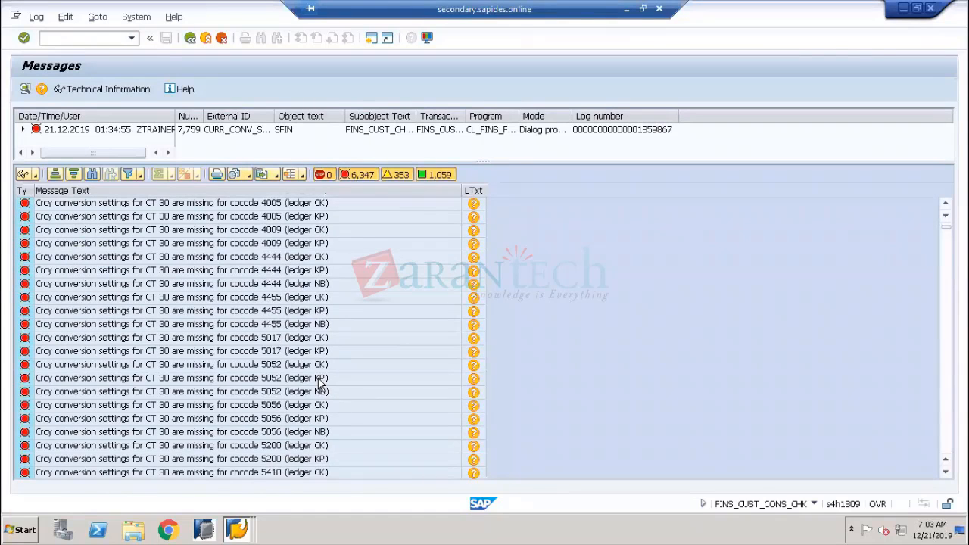
scroll(321, 386, down, 15)
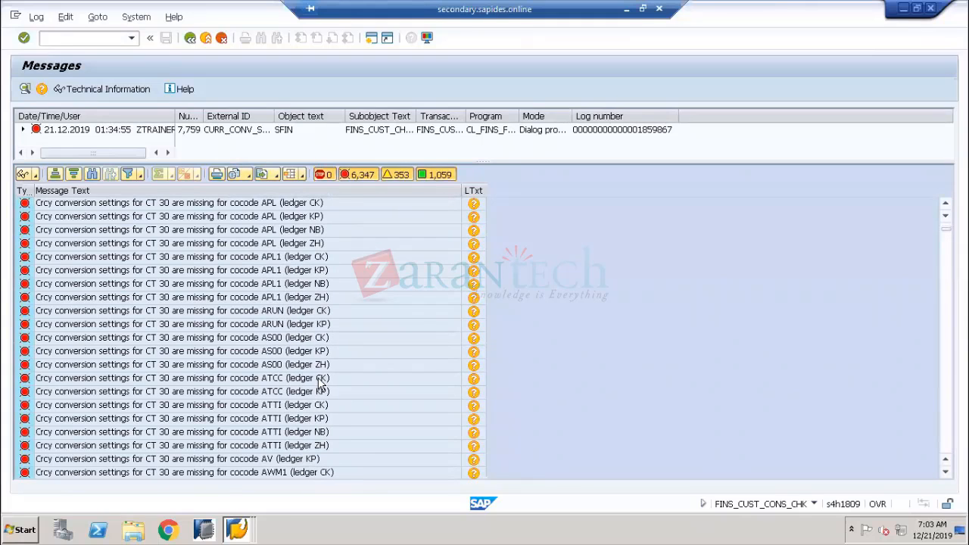
scroll(321, 386, down, 3)
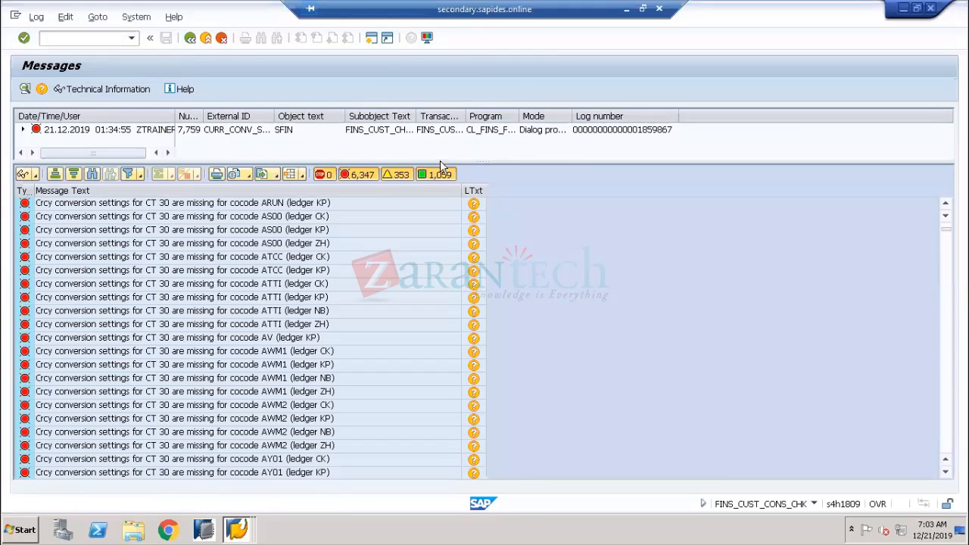
scroll(396, 298, down, 8)
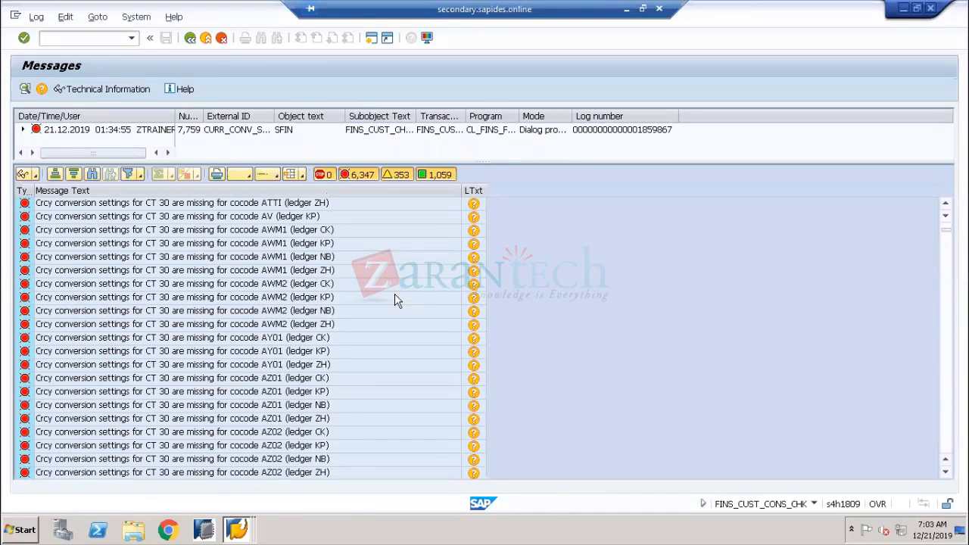
scroll(396, 299, down, 12)
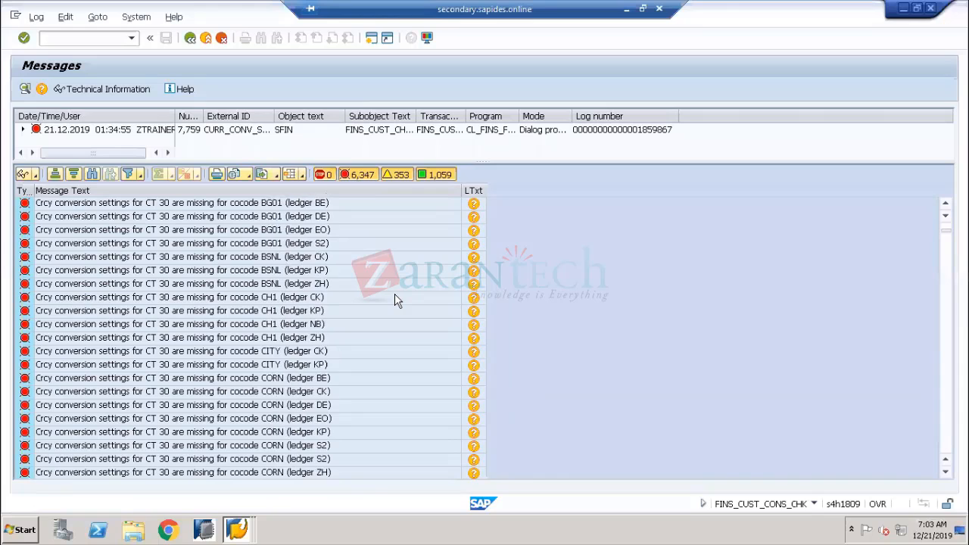
scroll(396, 299, down, 8)
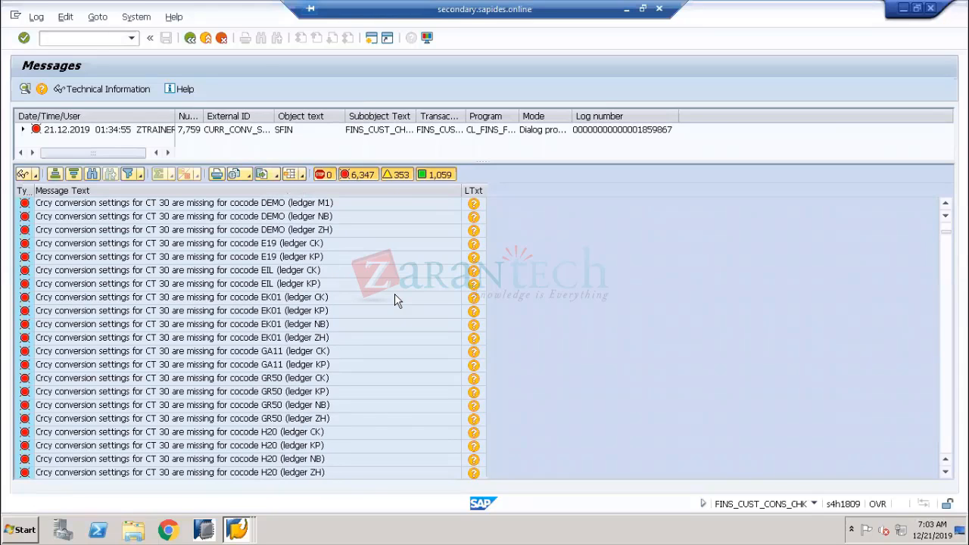
Return to the long text naming transaction FINS_CUST_CONS_CHK, close it and confirm the inconsistent Customizing settings message
key(alt+Tab)
key(alt+Tab)
key(alt+Tab)
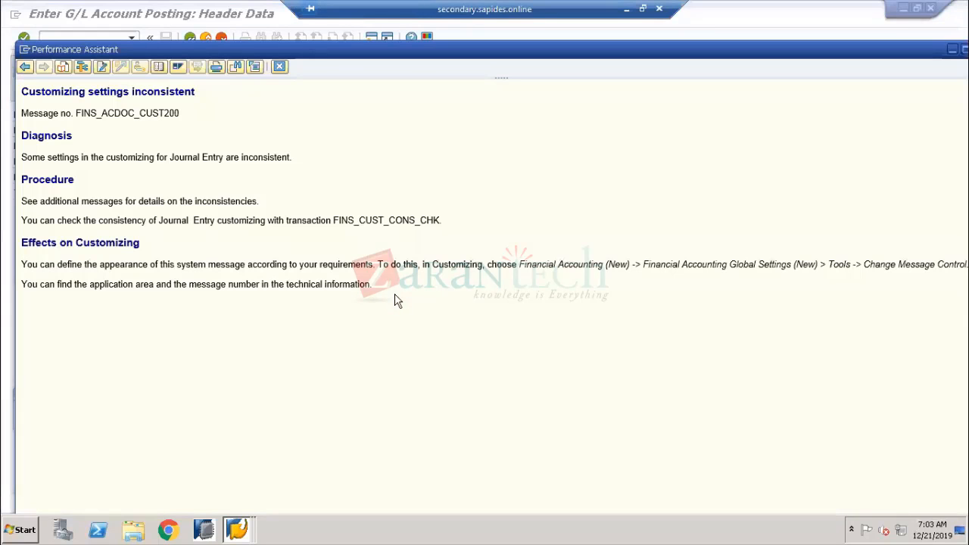
drag(334, 220, 438, 218)
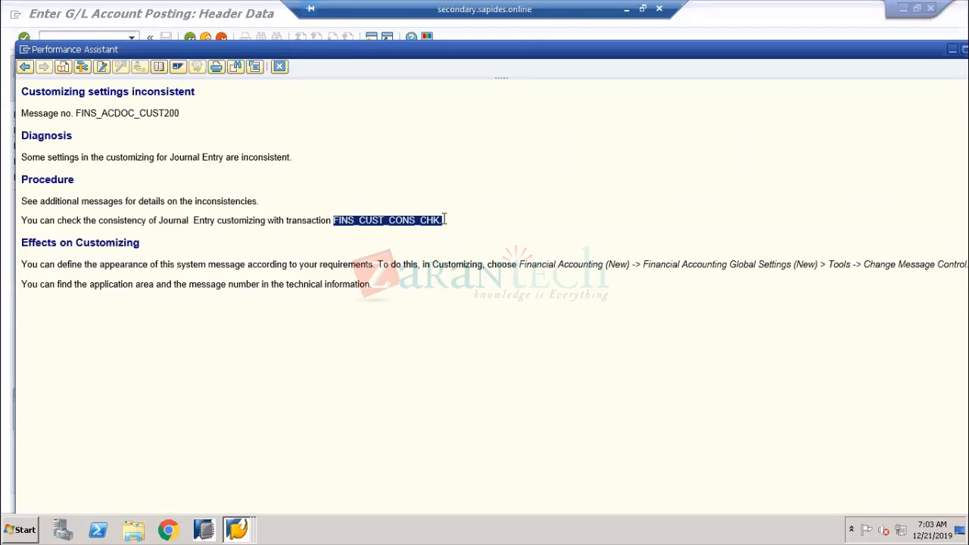
click(279, 67)
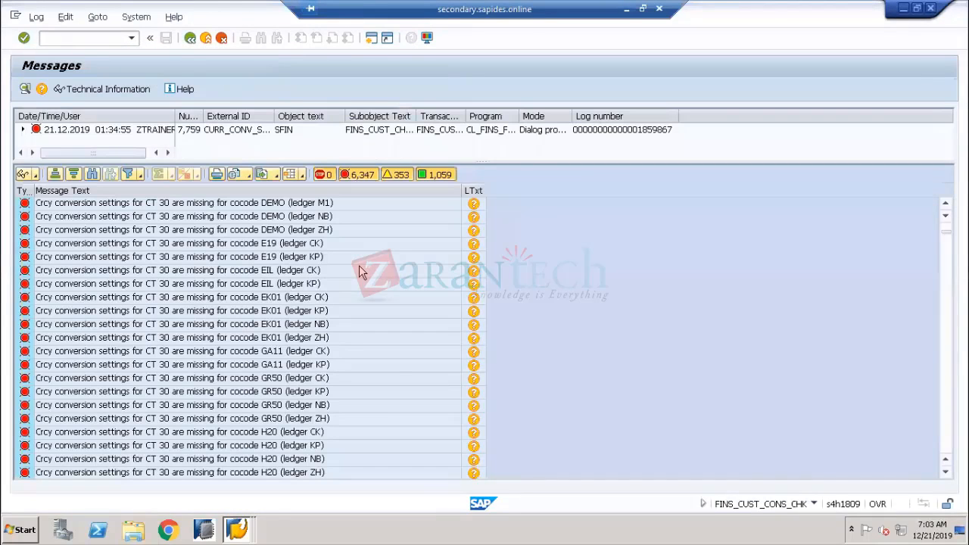
double_click(384, 270)
click(550, 260)
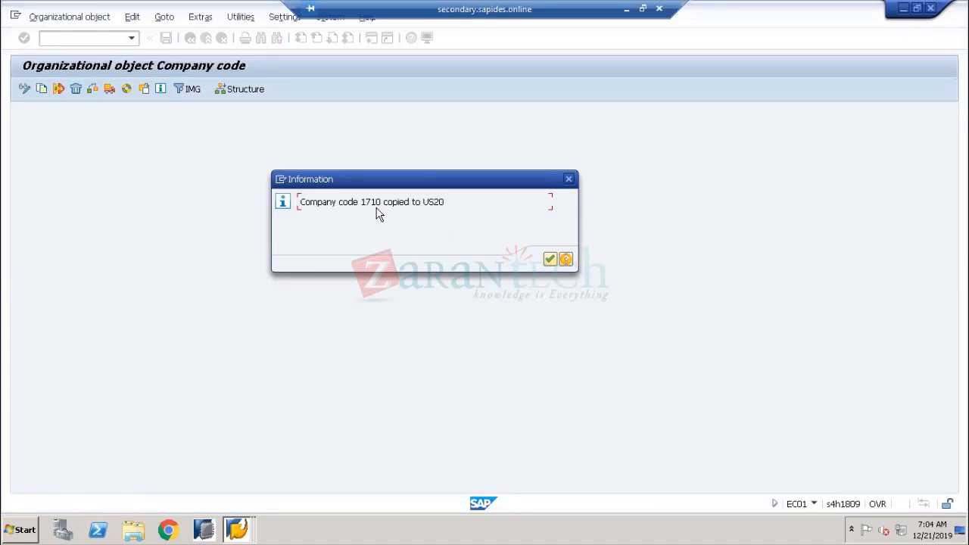
Confirm the information message about copying company code 1710 to US20 and display the completed activities
double_click(432, 202)
click(549, 259)
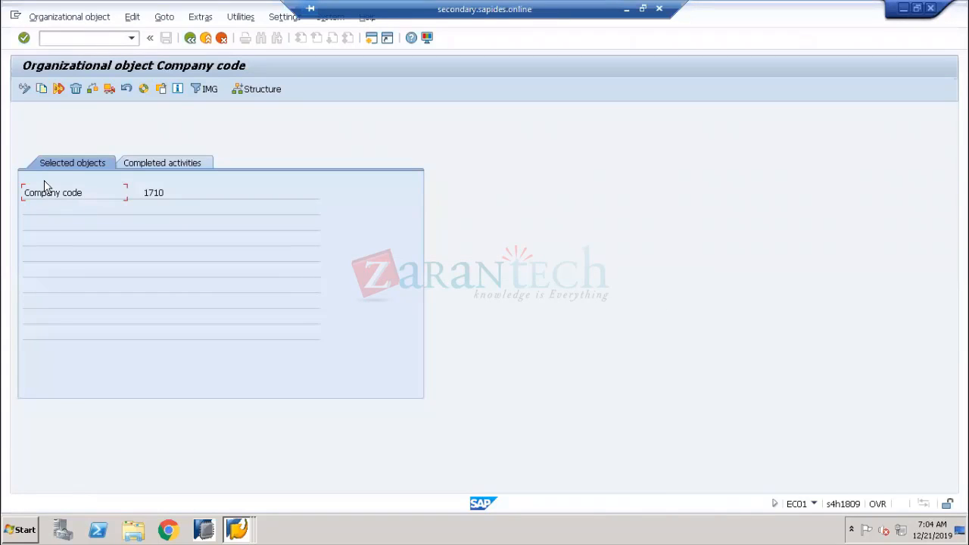
drag(172, 194, 123, 189)
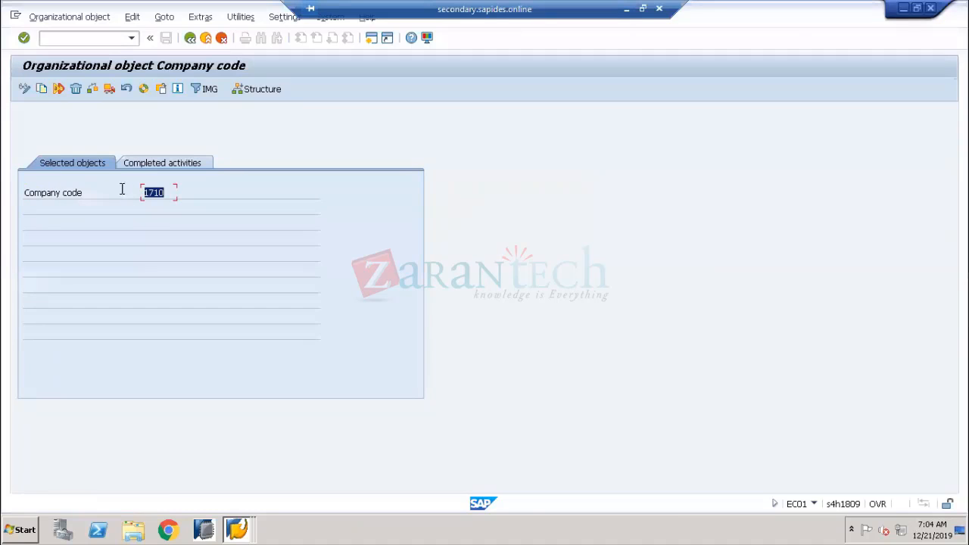
click(167, 164)
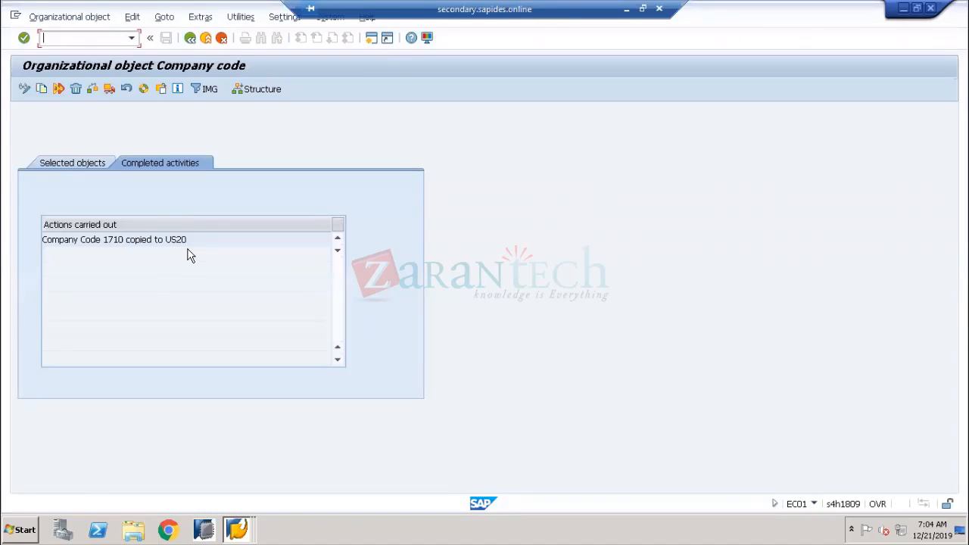
Open the organizational structure navigation for company codes and find US20 in the object list
click(248, 89)
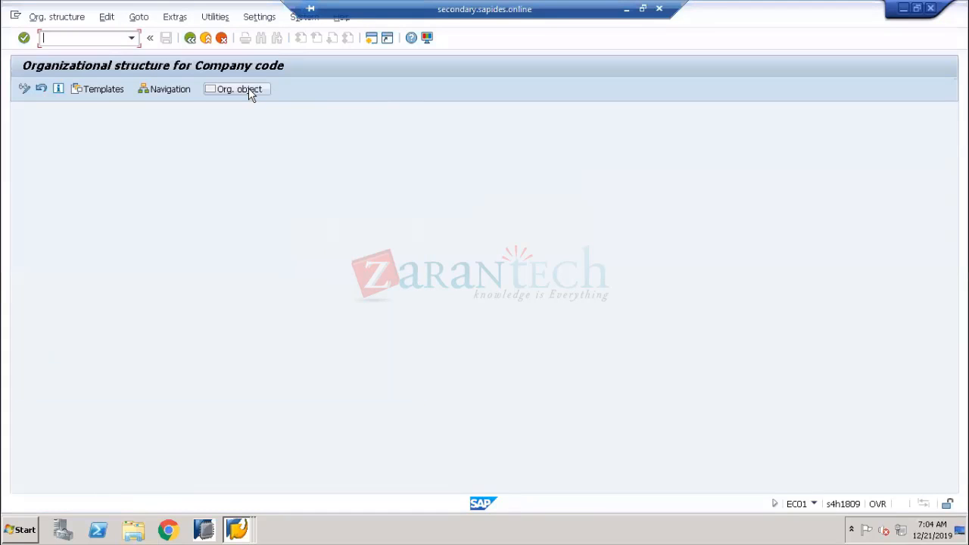
click(164, 91)
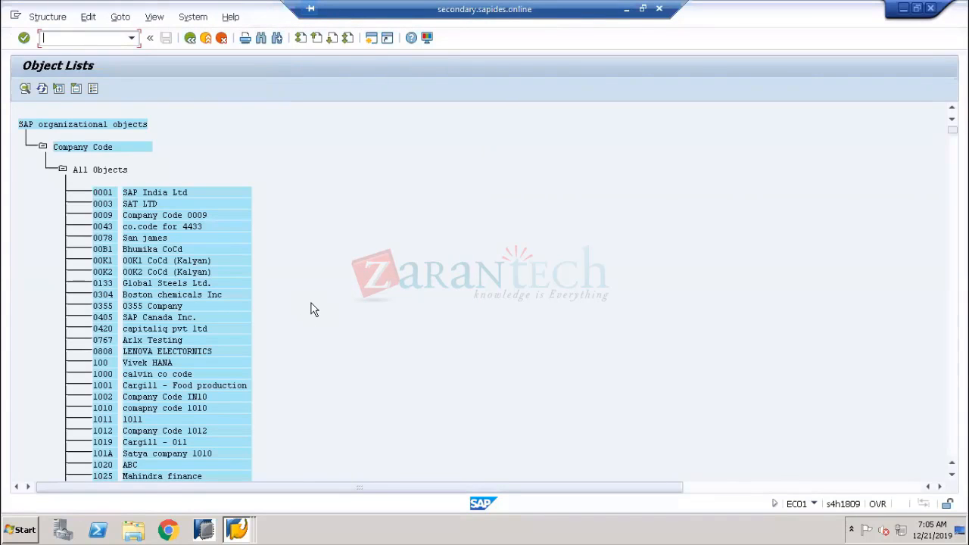
scroll(314, 310, down, 10)
scroll(314, 309, down, 20)
scroll(314, 310, down, 20)
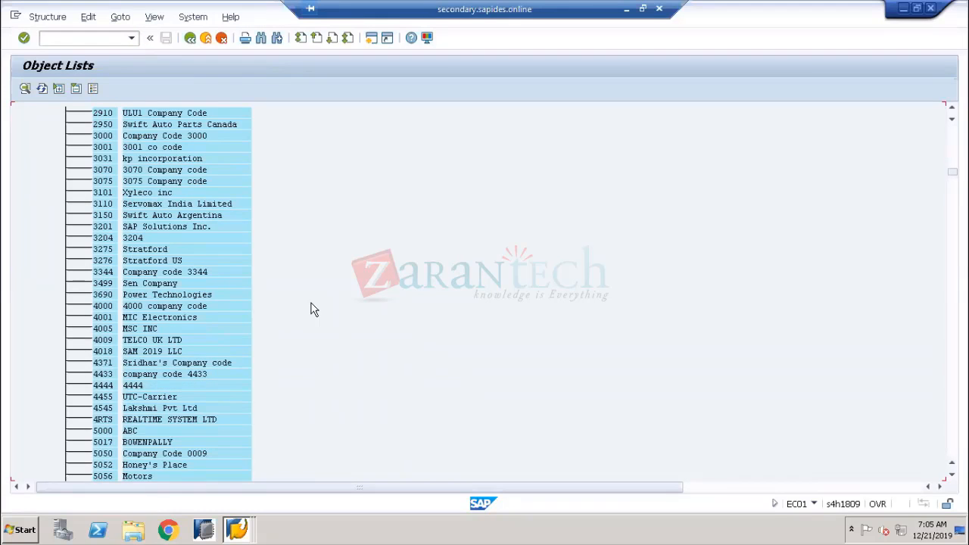
scroll(314, 309, down, 20)
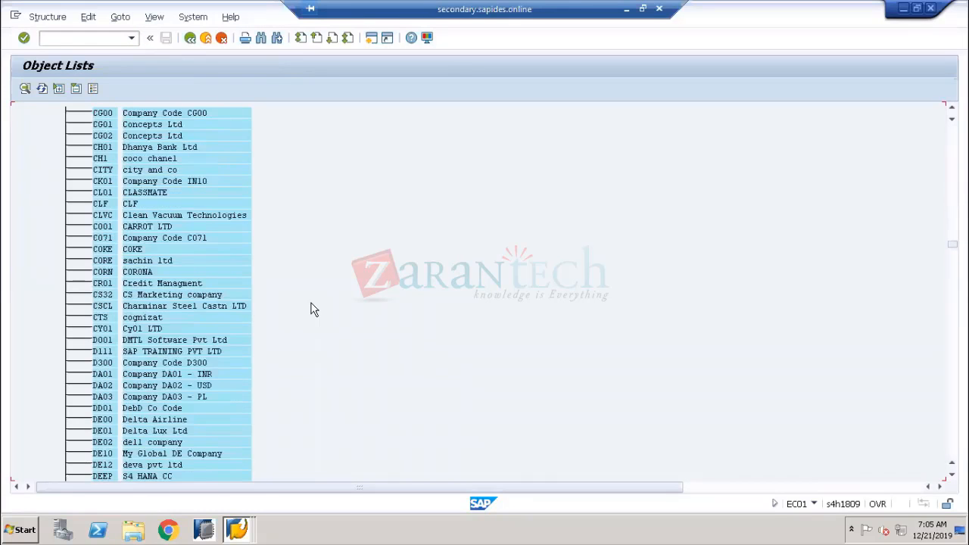
scroll(314, 309, down, 20)
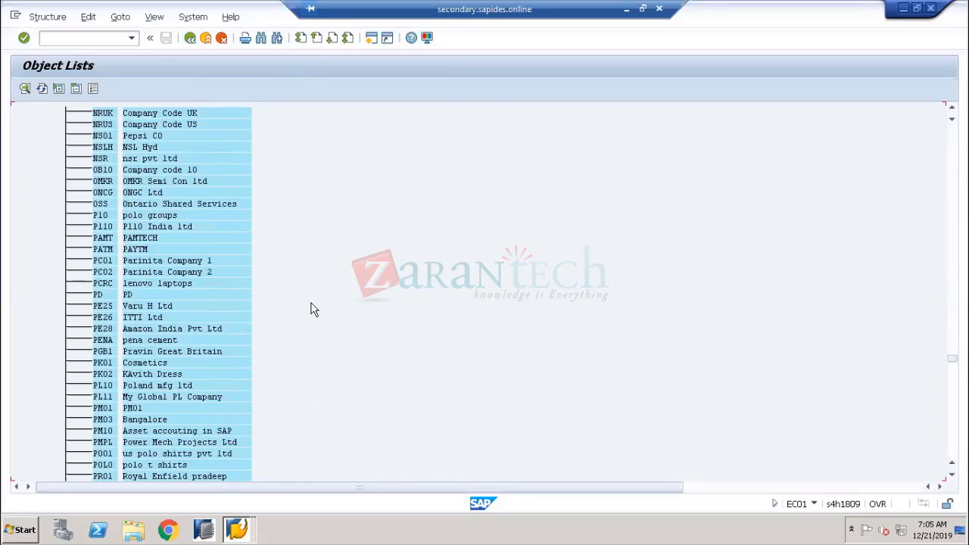
scroll(314, 308, down, 15)
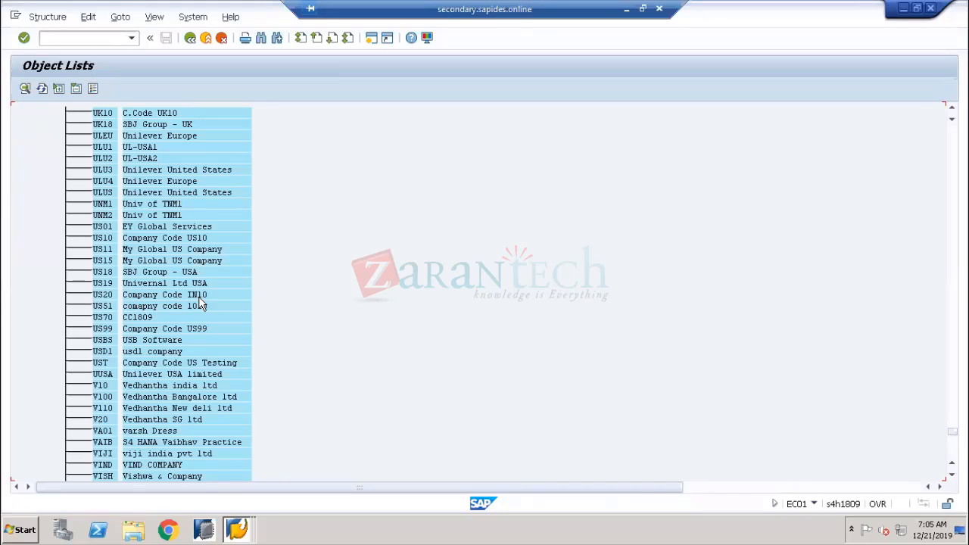
Display the organizational assignments of company code US20 and inspect the company codes under controlling area A000
double_click(101, 296)
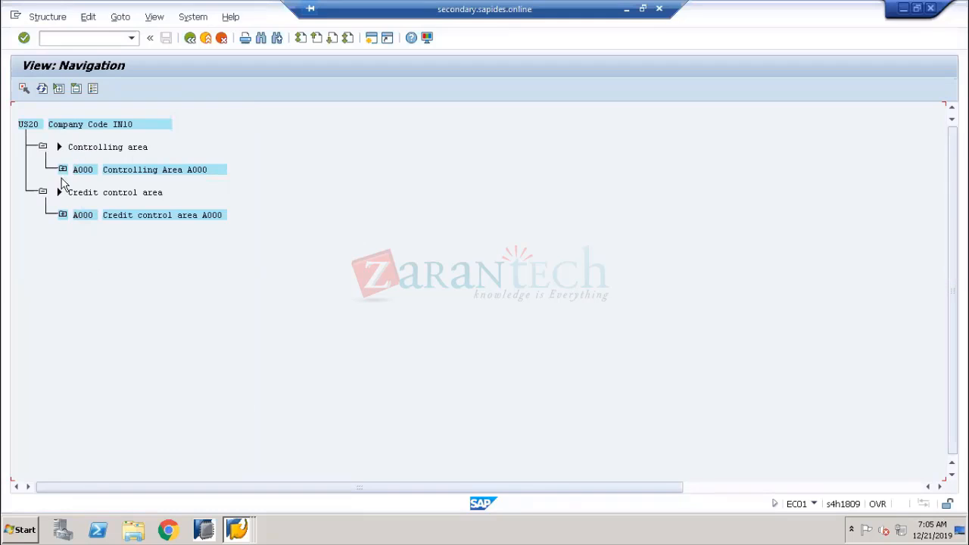
click(63, 171)
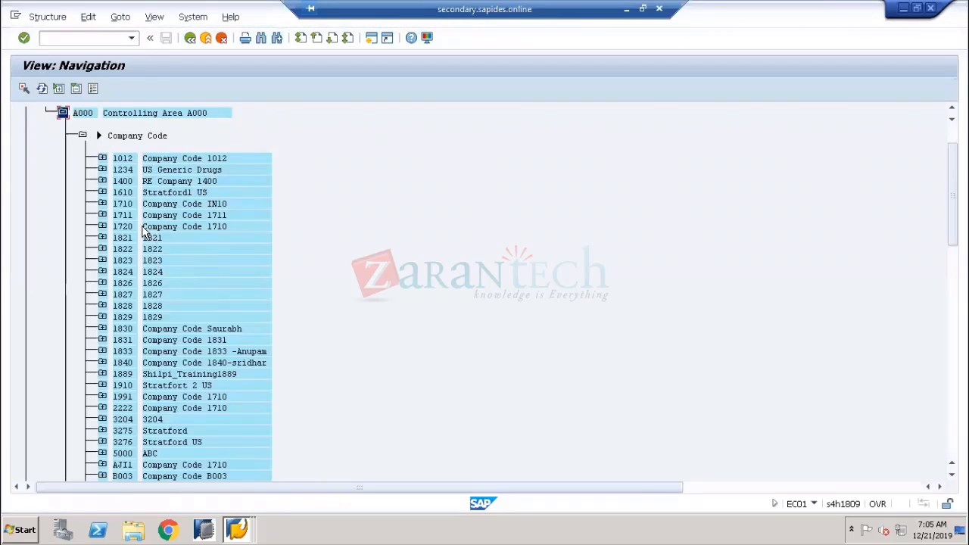
click(63, 113)
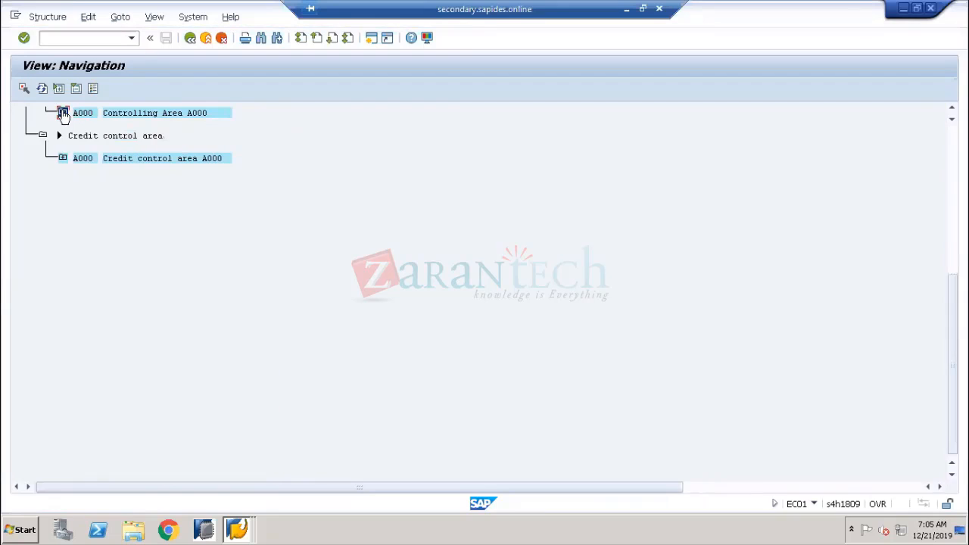
Leave the structure navigation, confirm the initial object message and go back to the company code organizational object
click(190, 40)
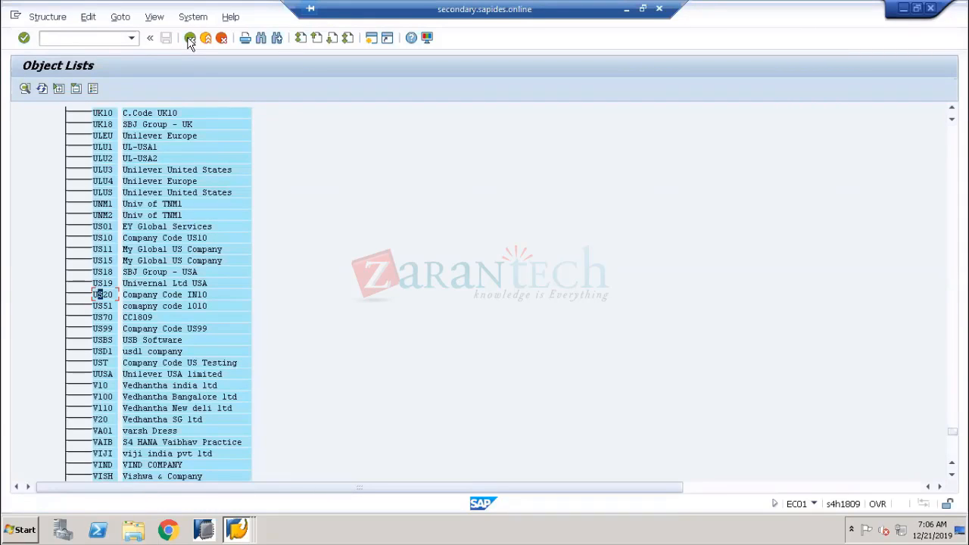
click(189, 39)
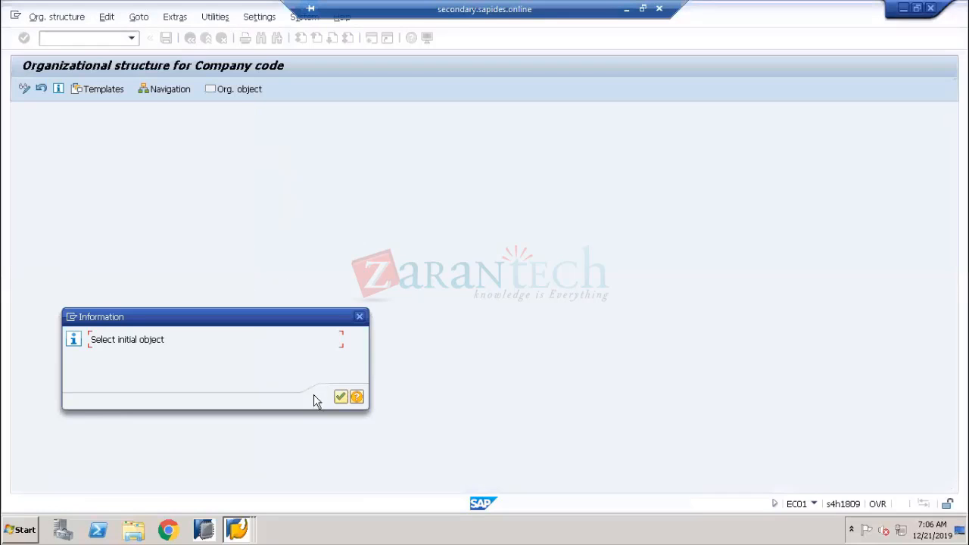
click(340, 397)
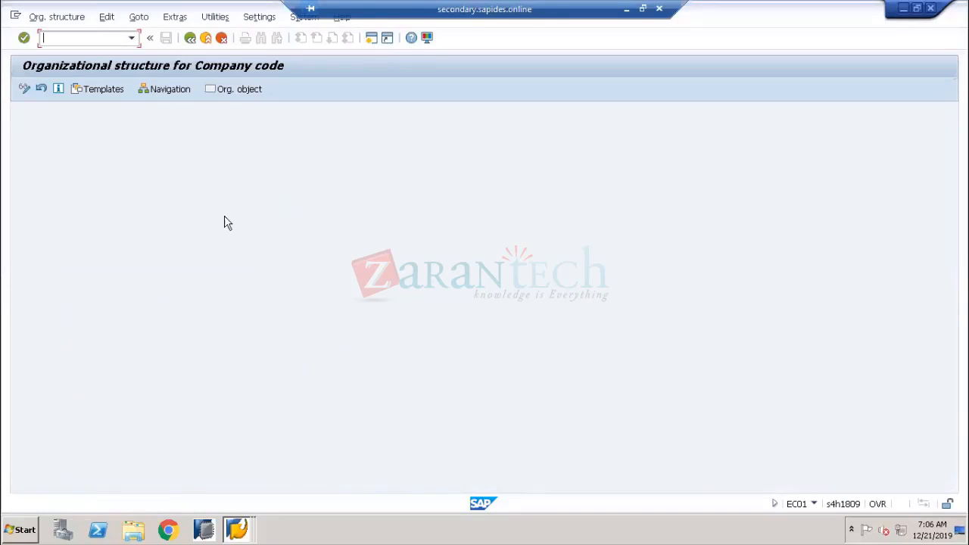
click(191, 39)
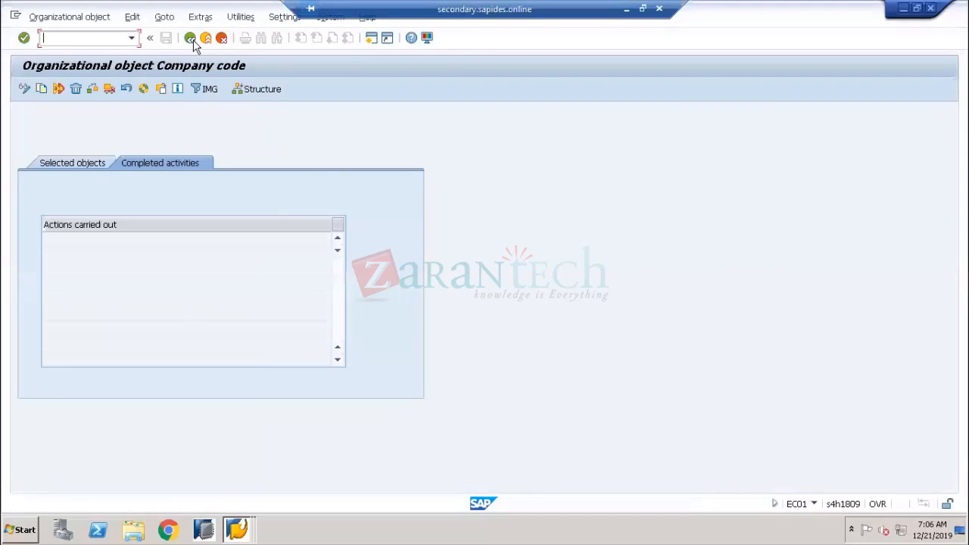
Leave the company code organizational object and open the Edit Company Code Data activity
click(190, 39)
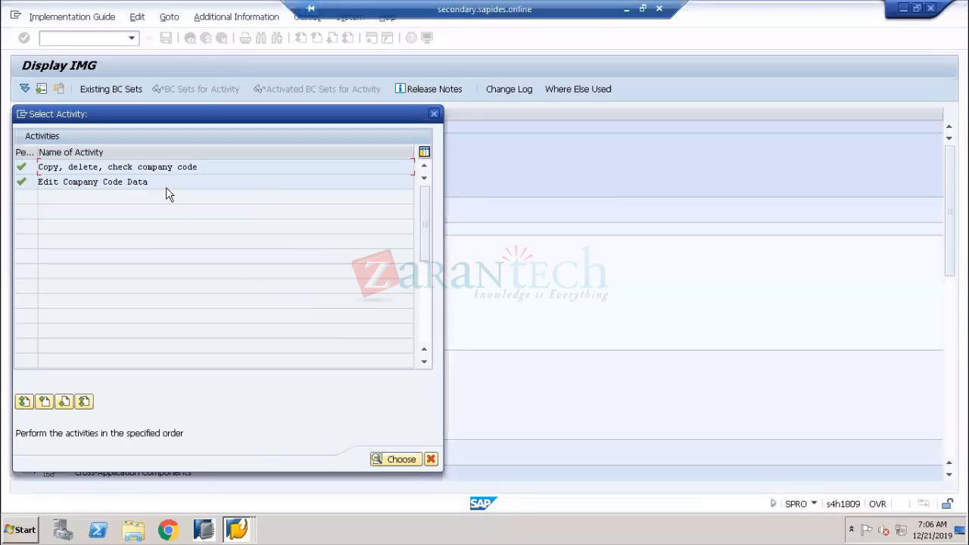
drag(137, 181, 27, 181)
double_click(80, 182)
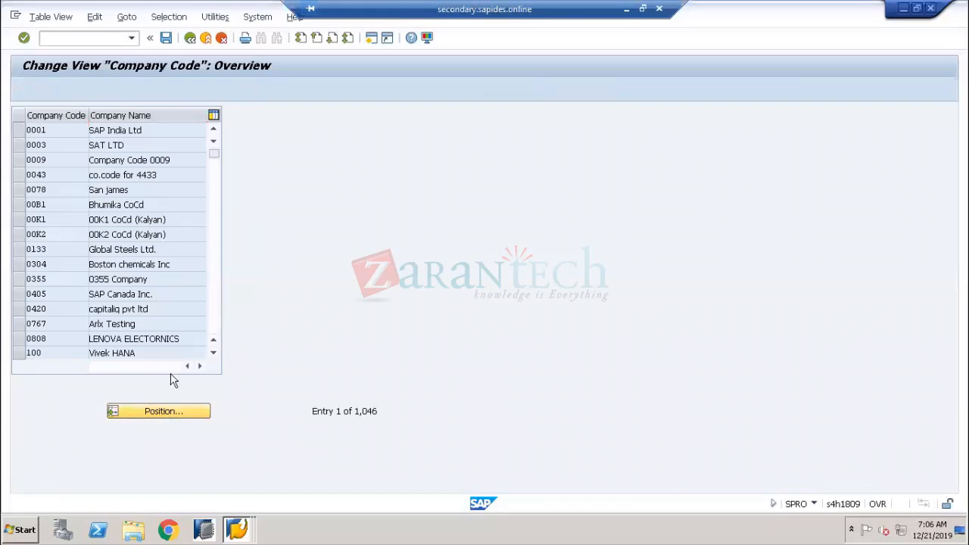
Find company code US20 in the company code overview and open its details
click(164, 411)
text(US20)
key(Return)
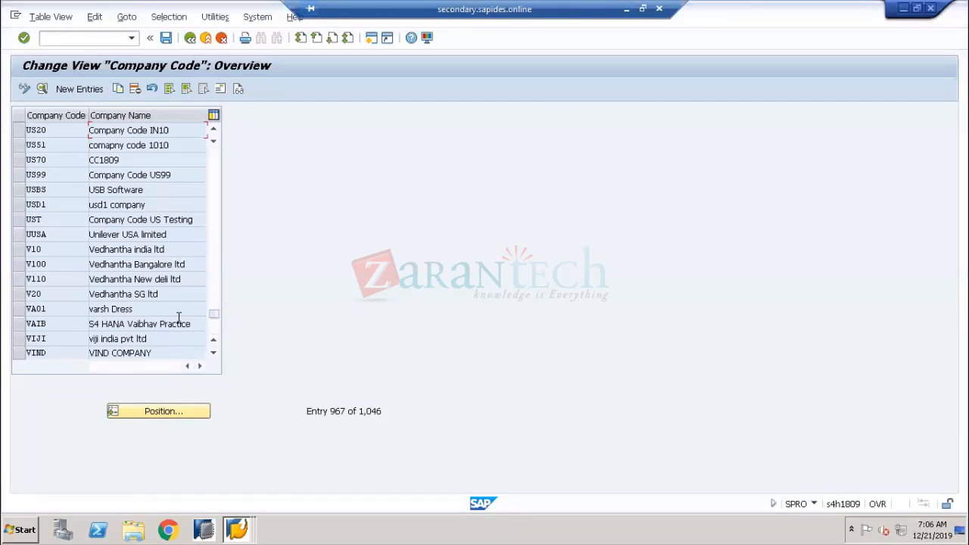
click(21, 131)
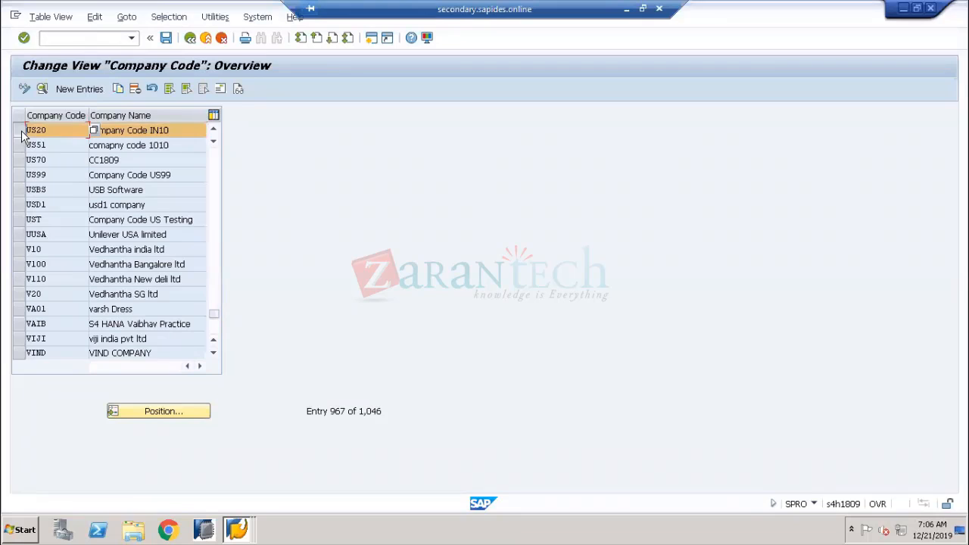
click(42, 89)
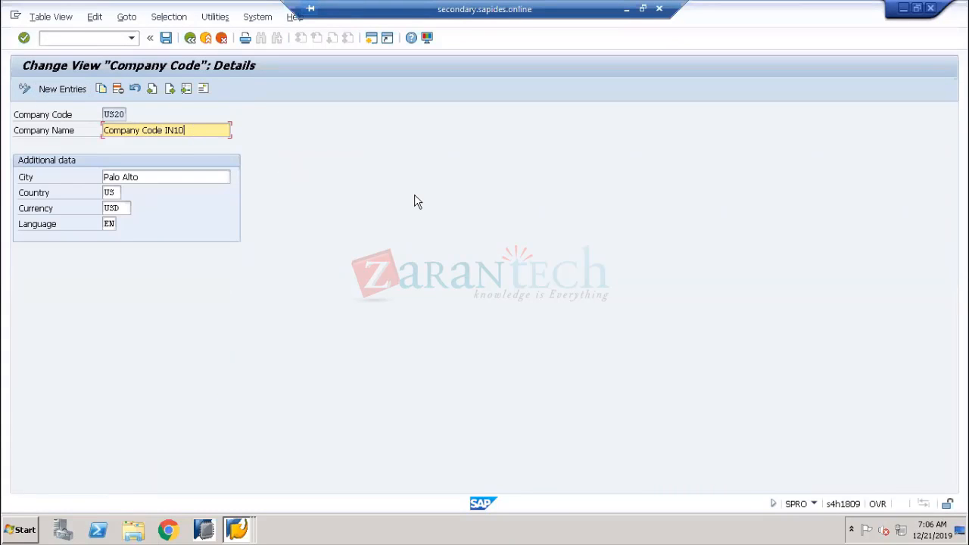
Set the company name to Company Code US20 and save the entry
key(BackSpace)
text(US20)
click(166, 38)
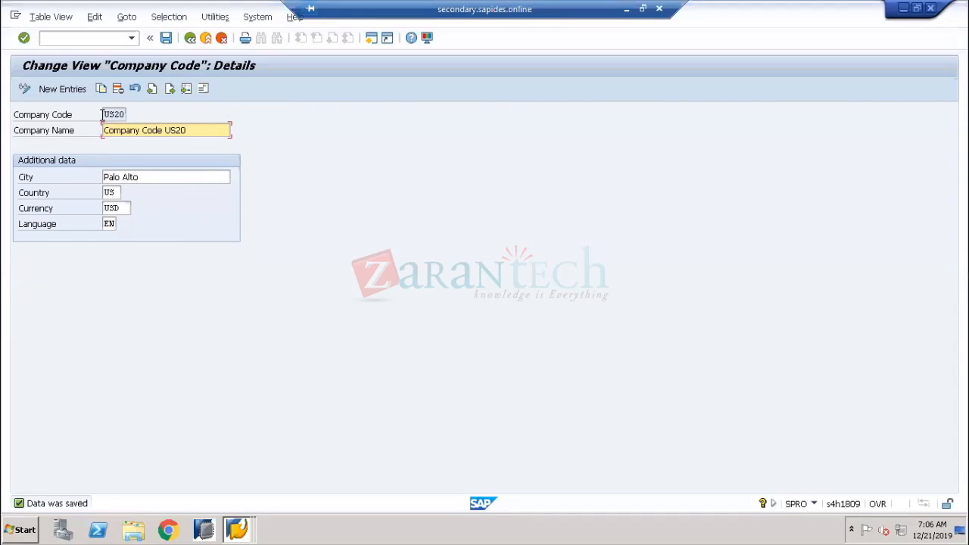
Open the address data of company code US20 and inspect its postal code and country fields
click(203, 89)
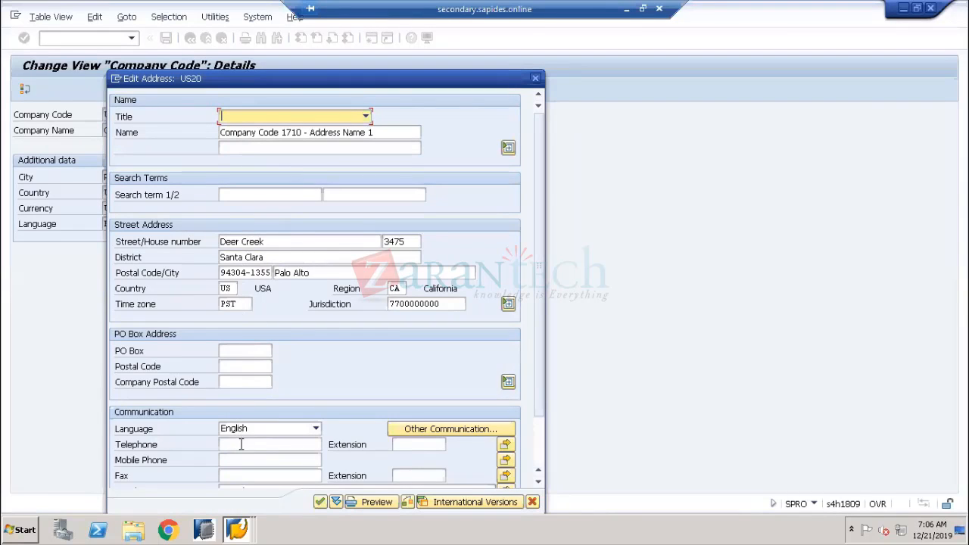
drag(334, 77, 511, 36)
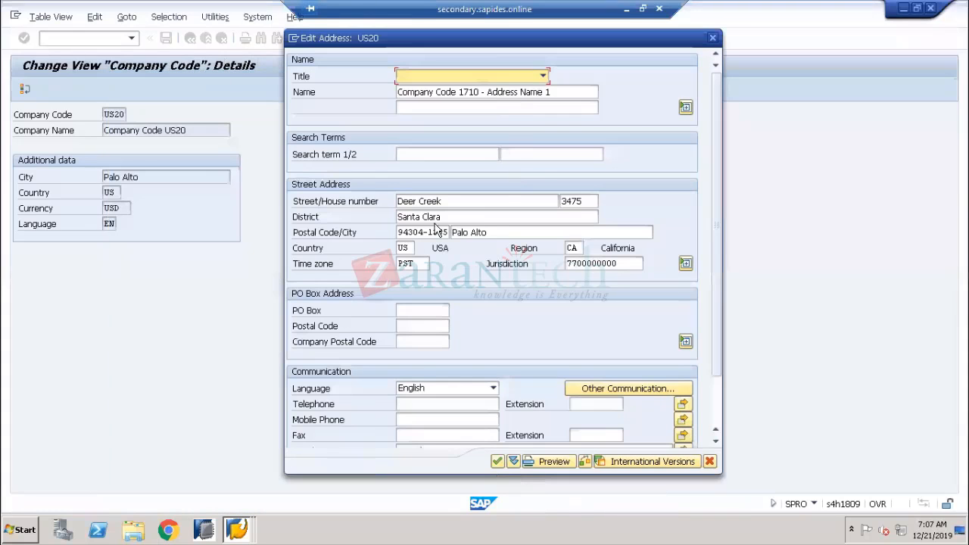
drag(337, 230, 289, 232)
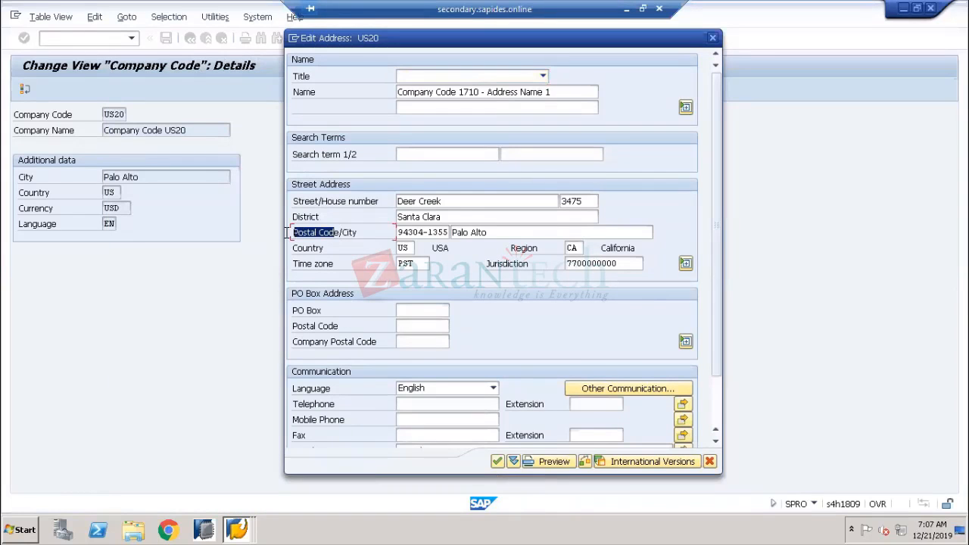
mouse_move(398, 234)
mouse_down()
mouse_move(458, 237)
mouse_move(388, 249)
mouse_up()
click(406, 248)
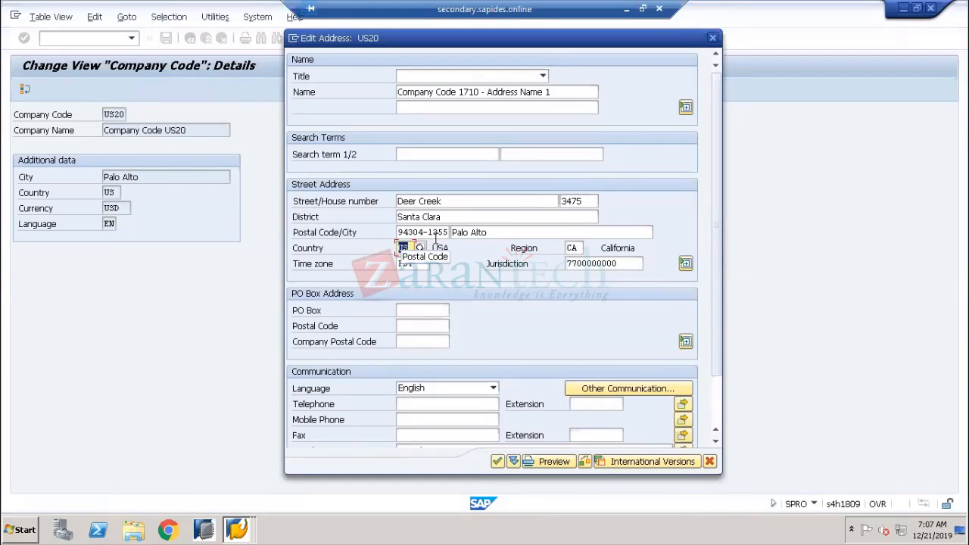
drag(398, 232, 450, 232)
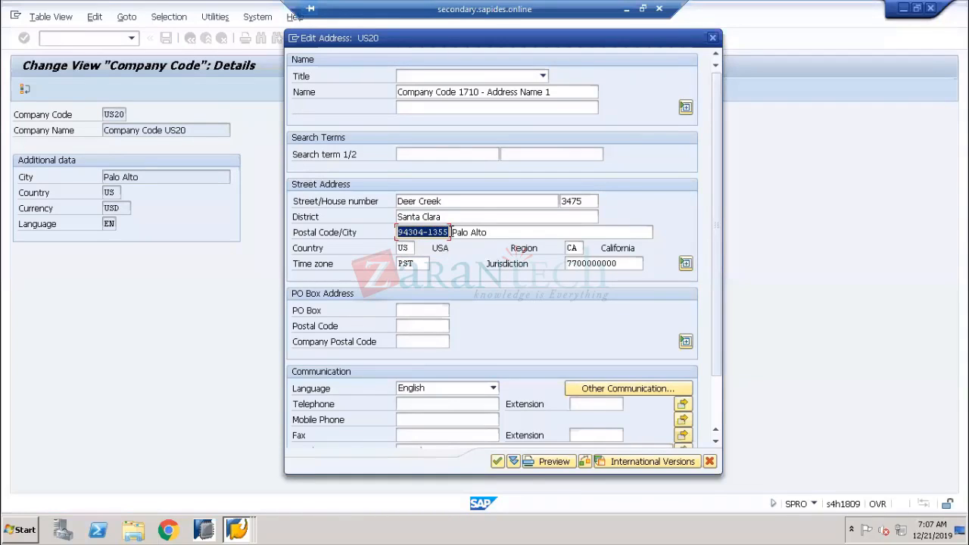
Try to accept the US20 address with one digit removed before the hyphen in the street postal code
click(427, 233)
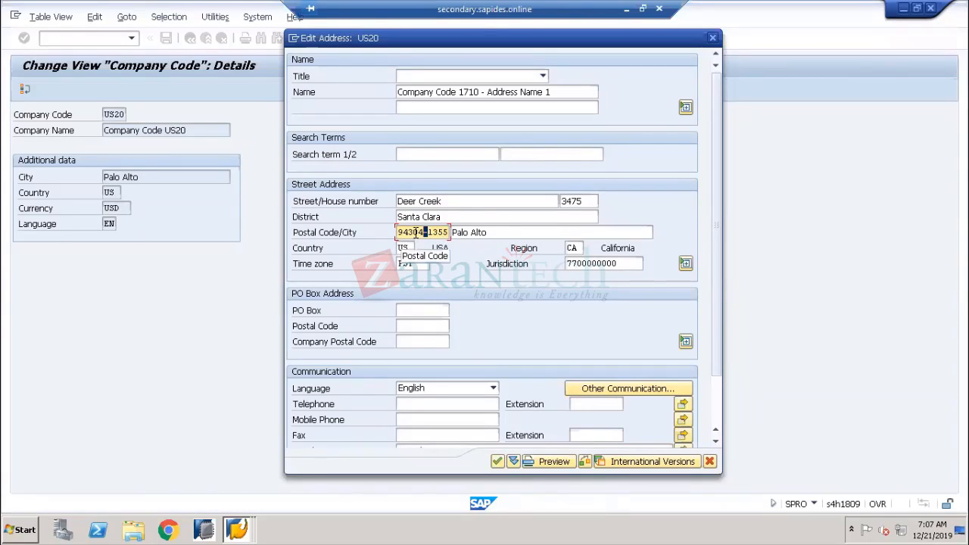
key(BackSpace)
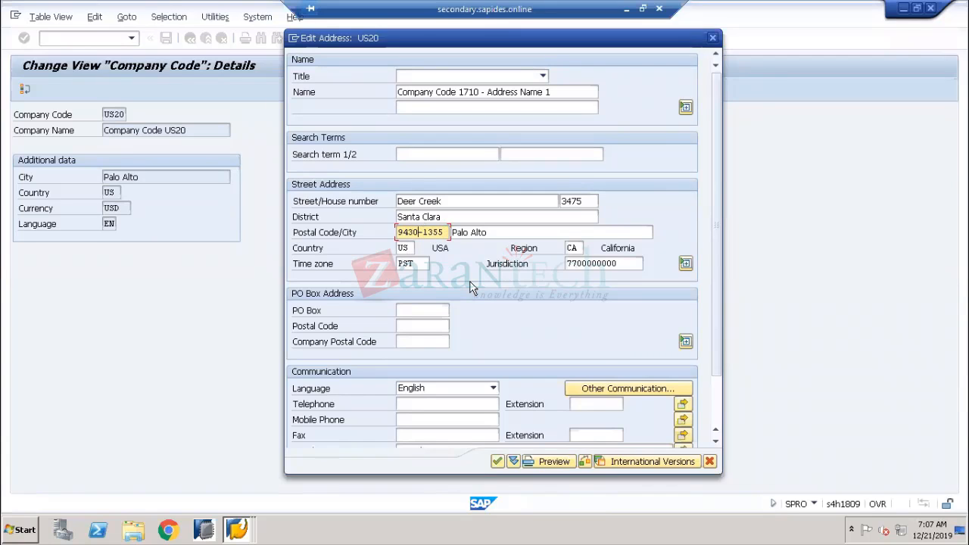
click(497, 461)
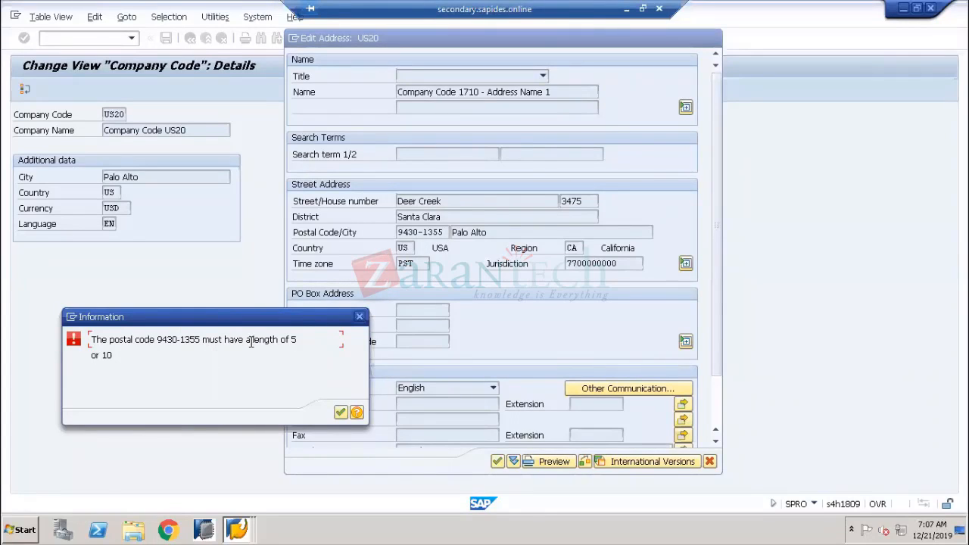
drag(92, 340, 303, 352)
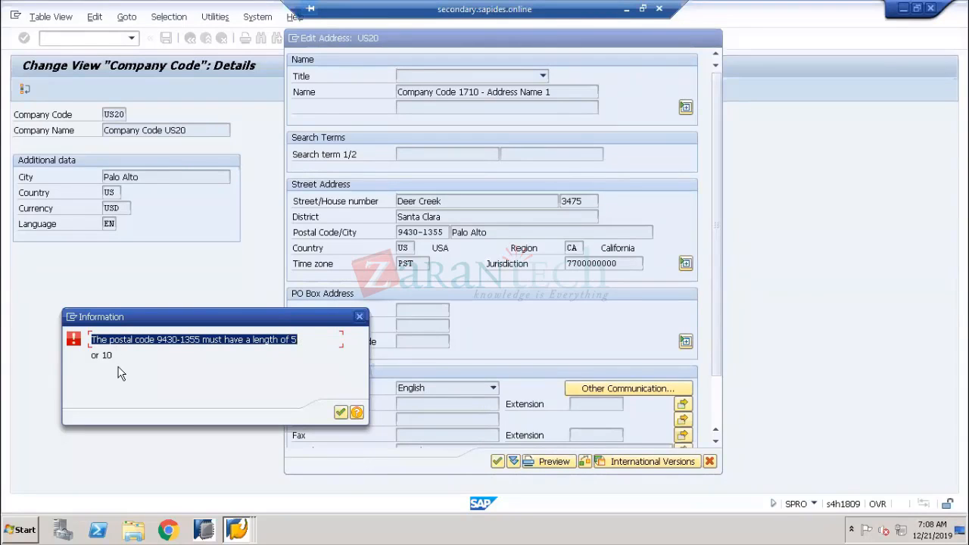
click(340, 413)
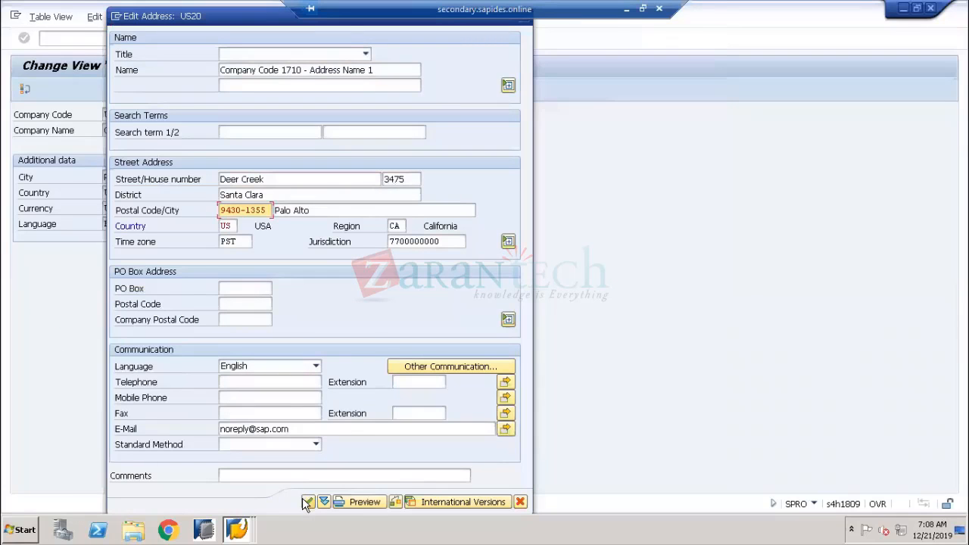
click(305, 501)
click(341, 411)
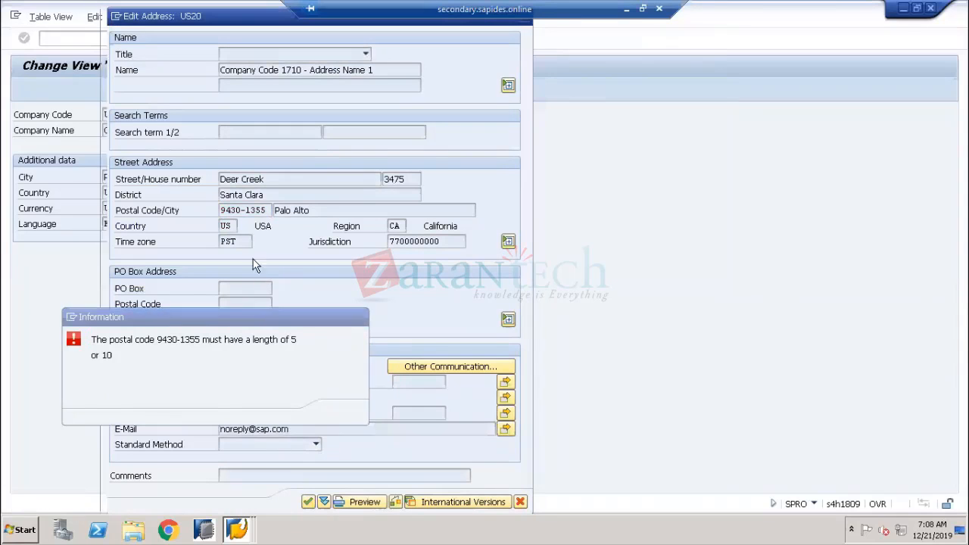
Restore the digit 4 before the hyphen in the postal code, accept the address and save the company code
click(242, 211)
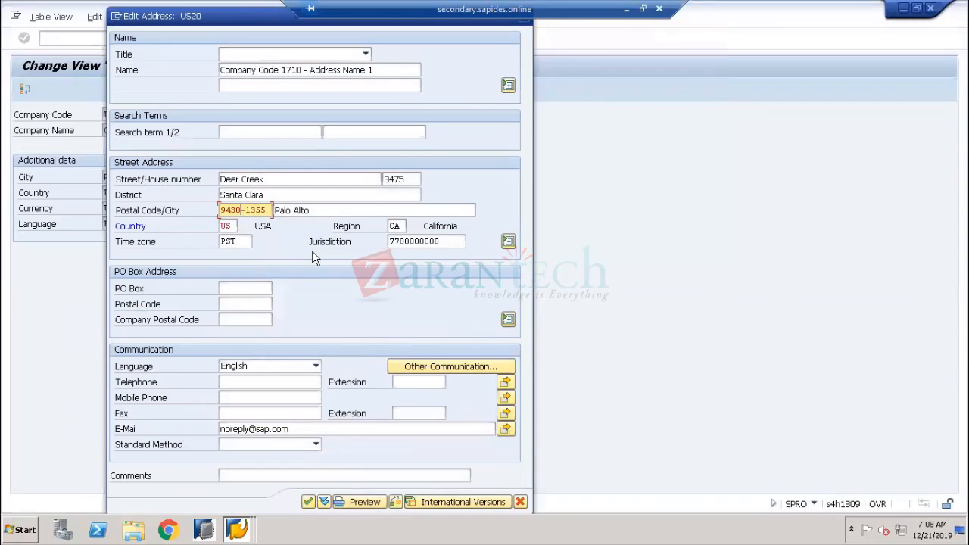
text(4)
click(308, 502)
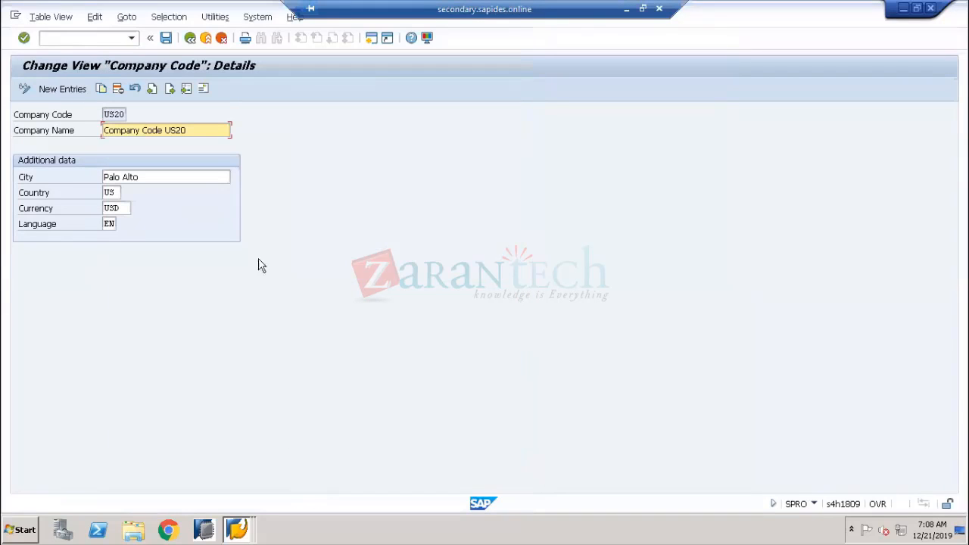
click(166, 39)
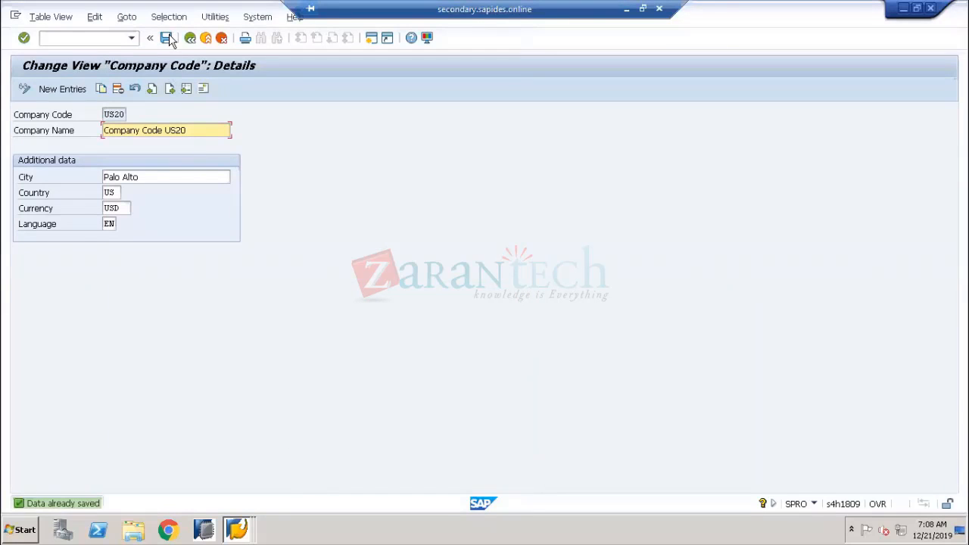
Switch to the Enter G/L Account Posting session, exit the posting and run transaction OY17 for country field checks
click(236, 529)
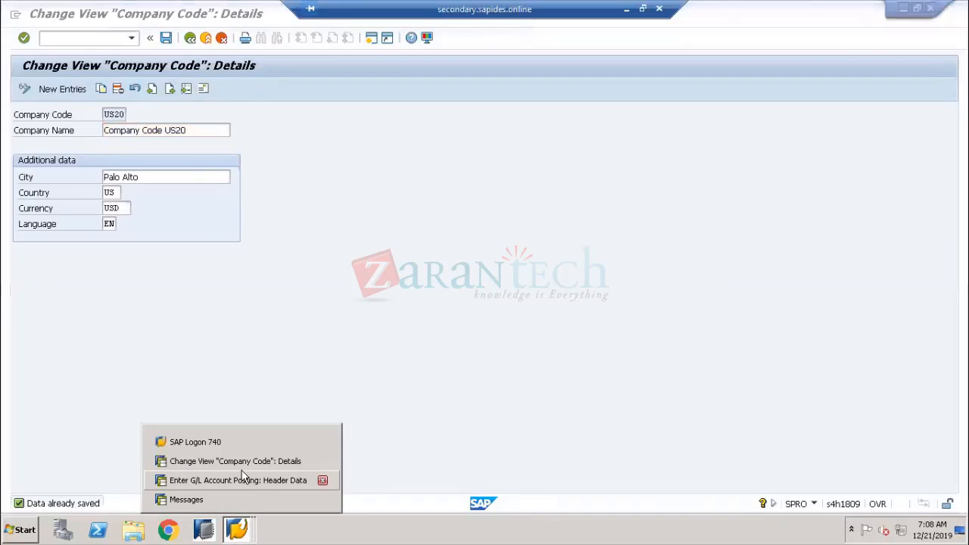
click(241, 462)
click(236, 529)
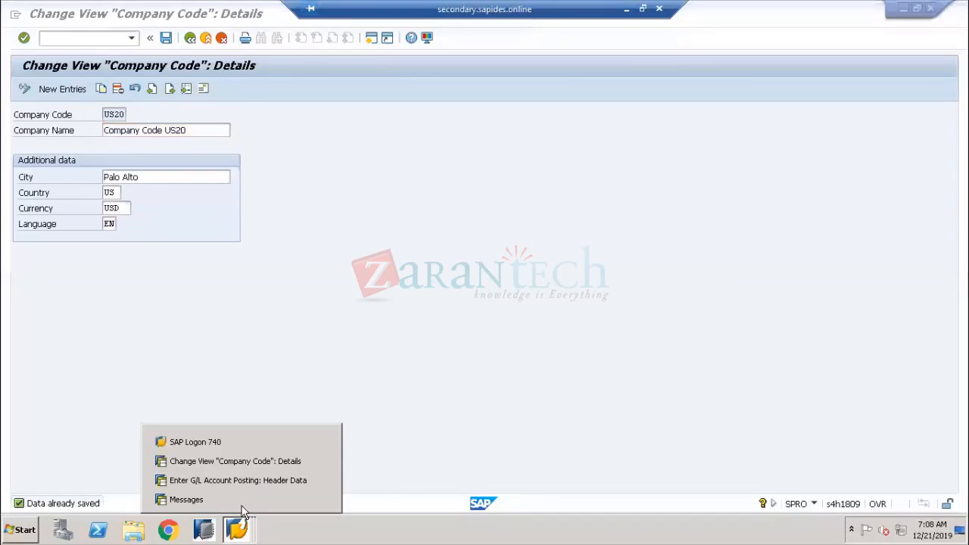
click(235, 483)
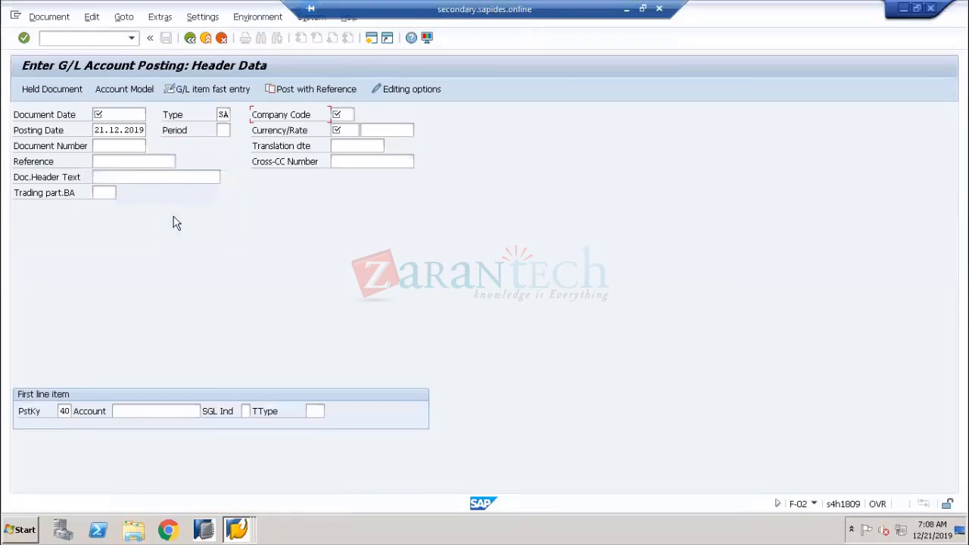
click(205, 38)
click(214, 293)
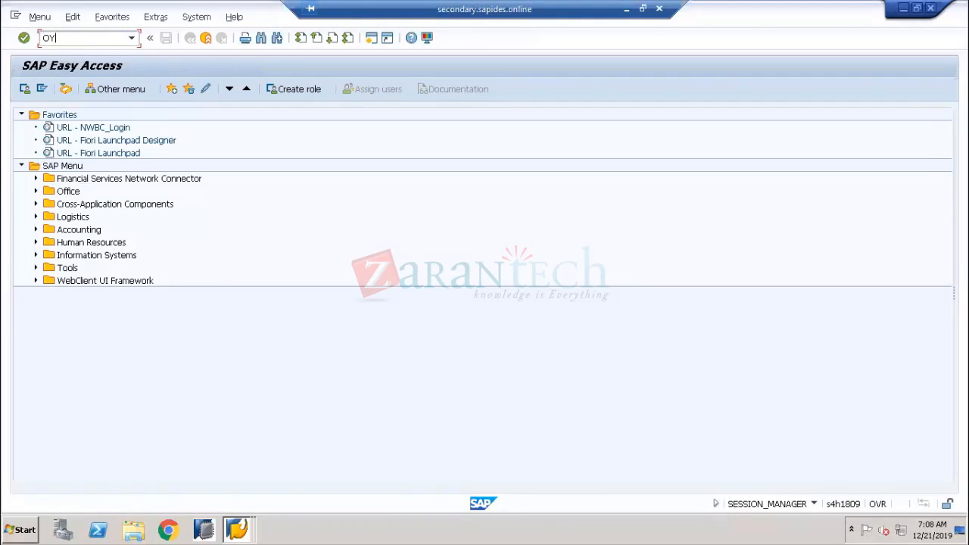
key(Return)
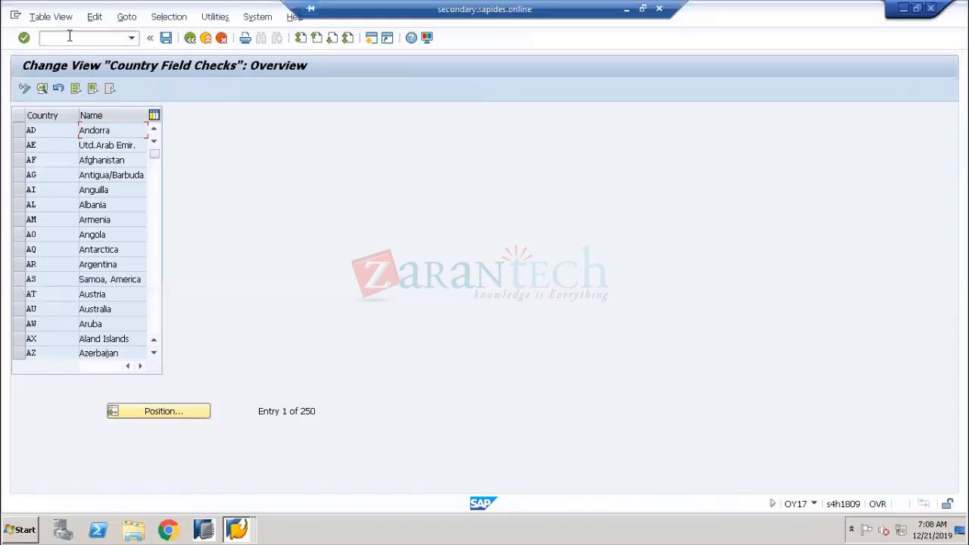
Find country US, view its field check details and return to the SAP Easy Access screen
click(189, 419)
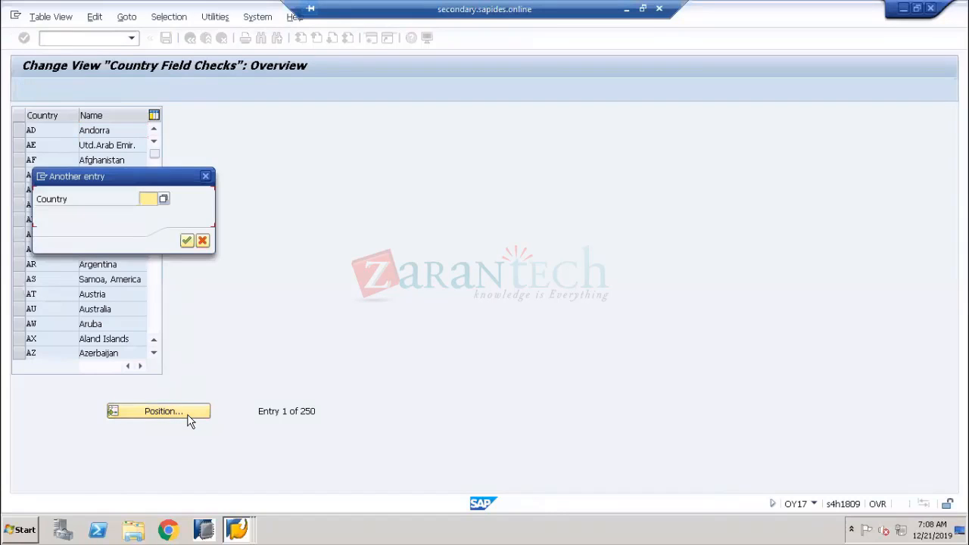
text(U)
key(Return)
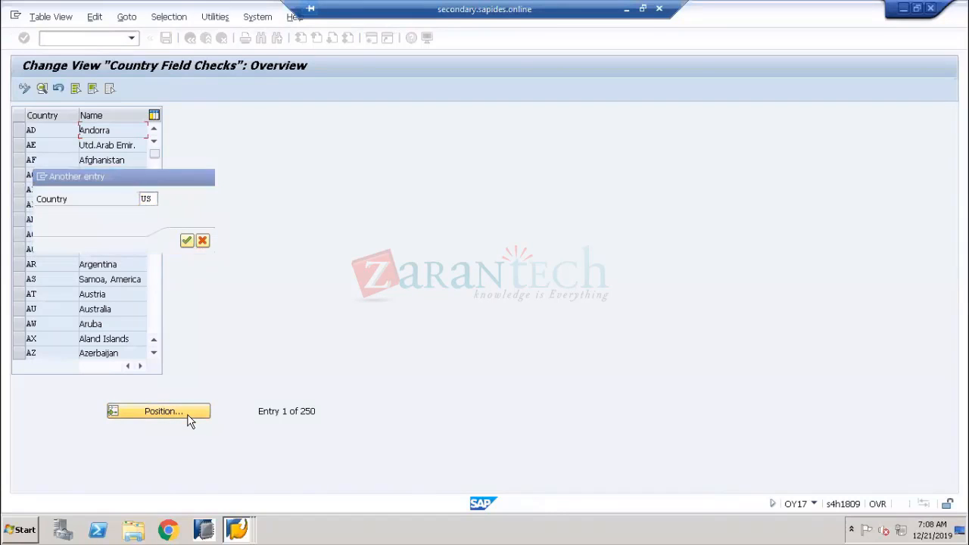
key(Return)
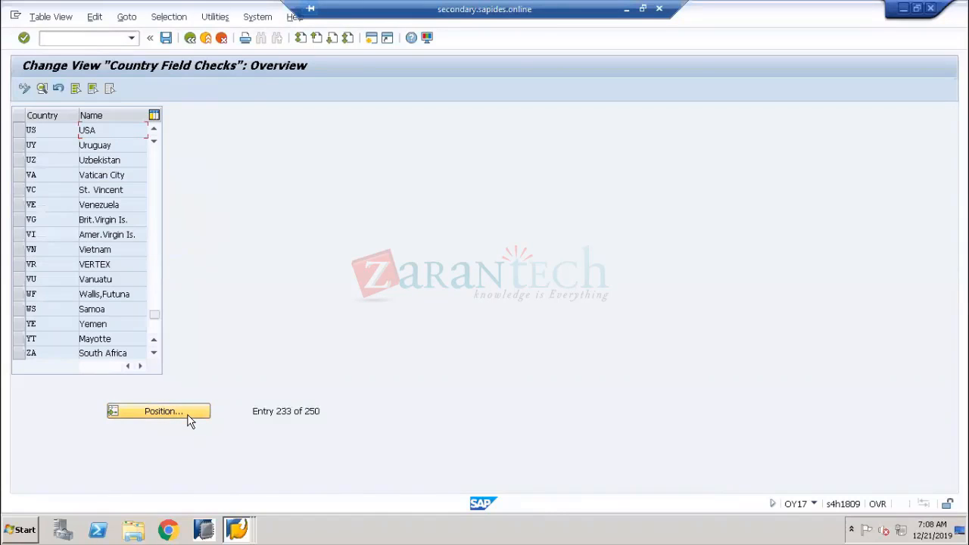
double_click(102, 131)
click(188, 41)
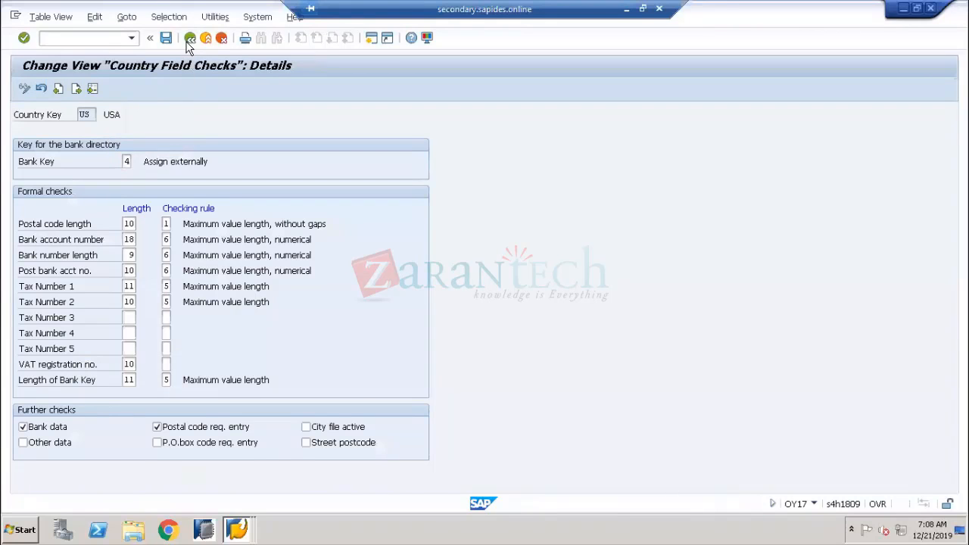
click(188, 41)
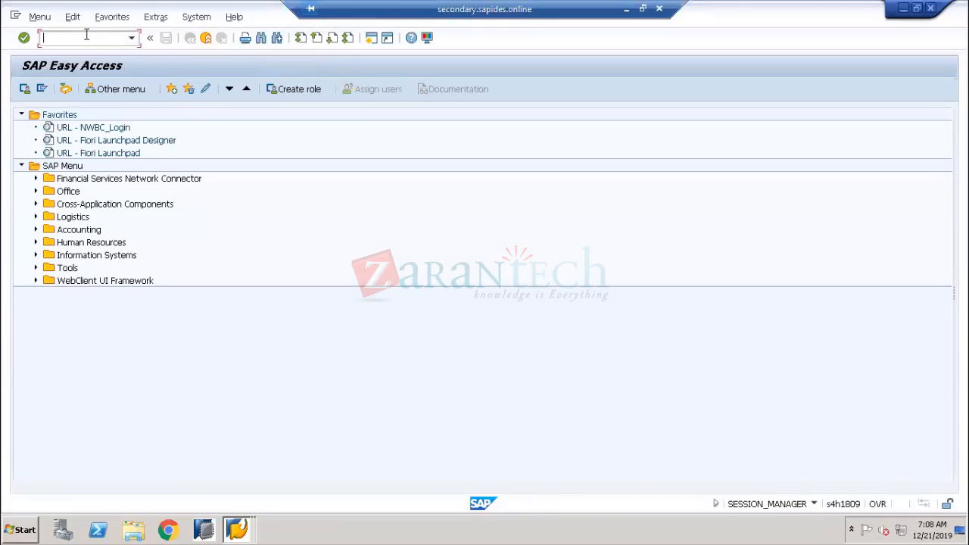
Run transaction OY17, position the country list at US and open its field check details
text(OY17)
key(Return)
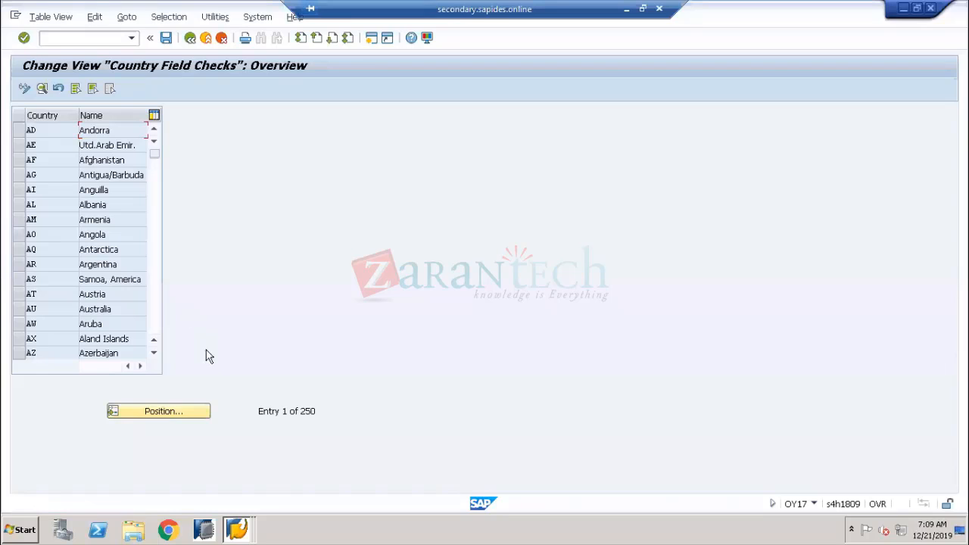
click(164, 409)
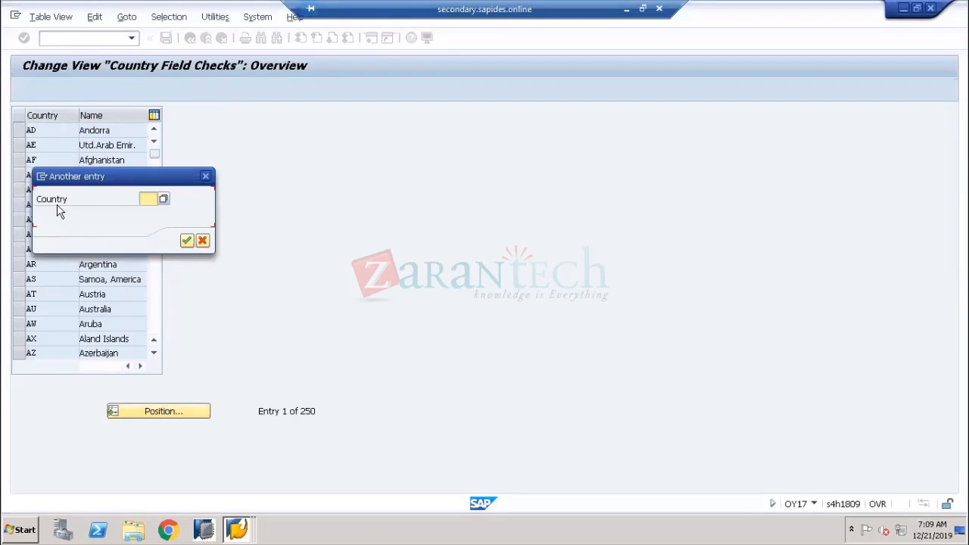
click(147, 202)
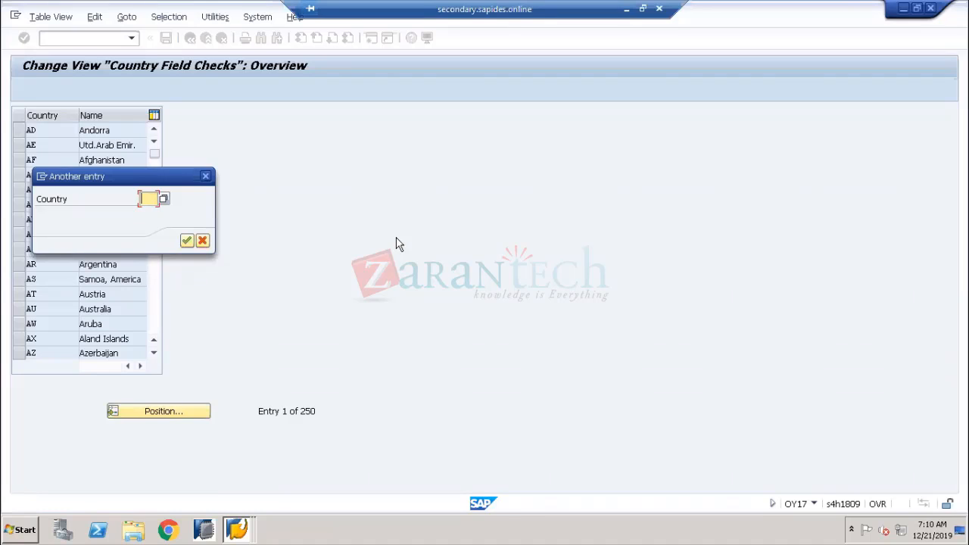
text(US)
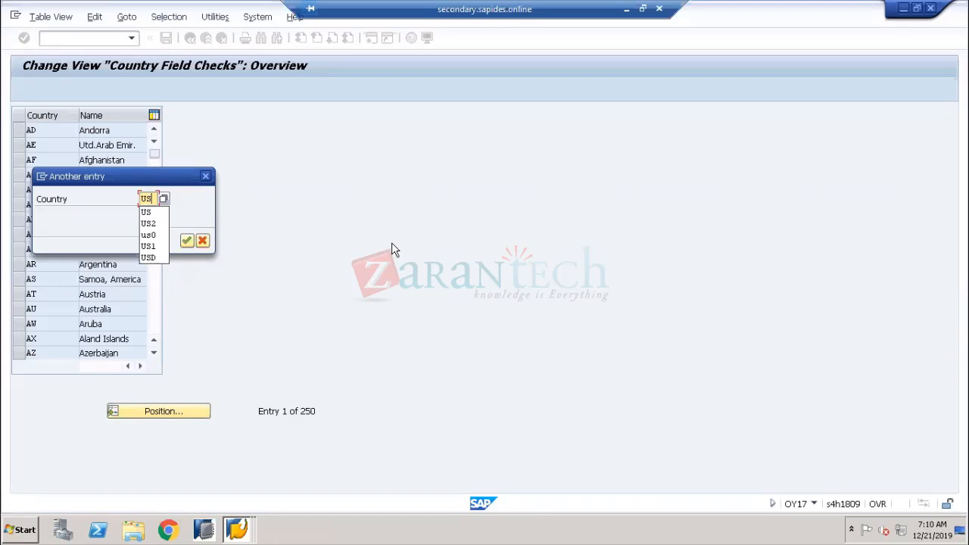
key(Return)
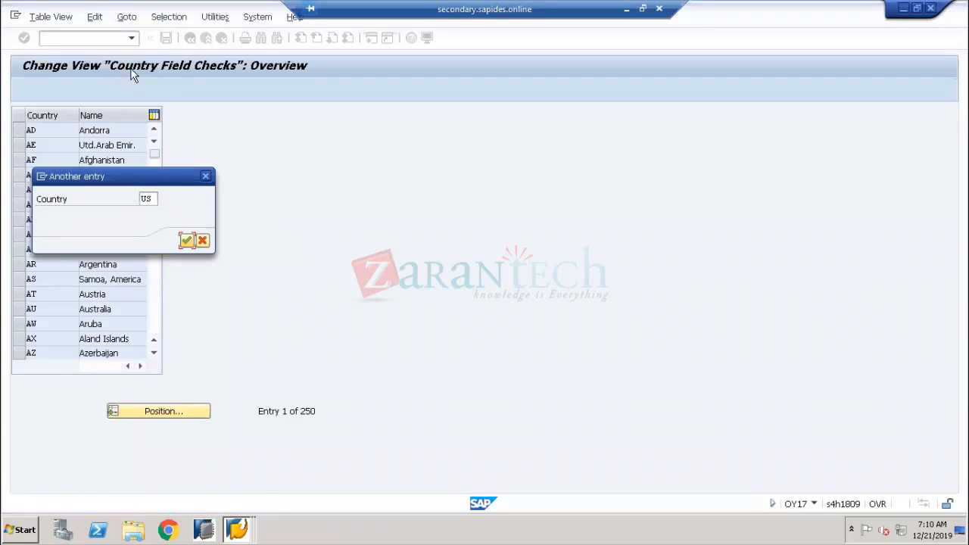
click(187, 241)
click(32, 134)
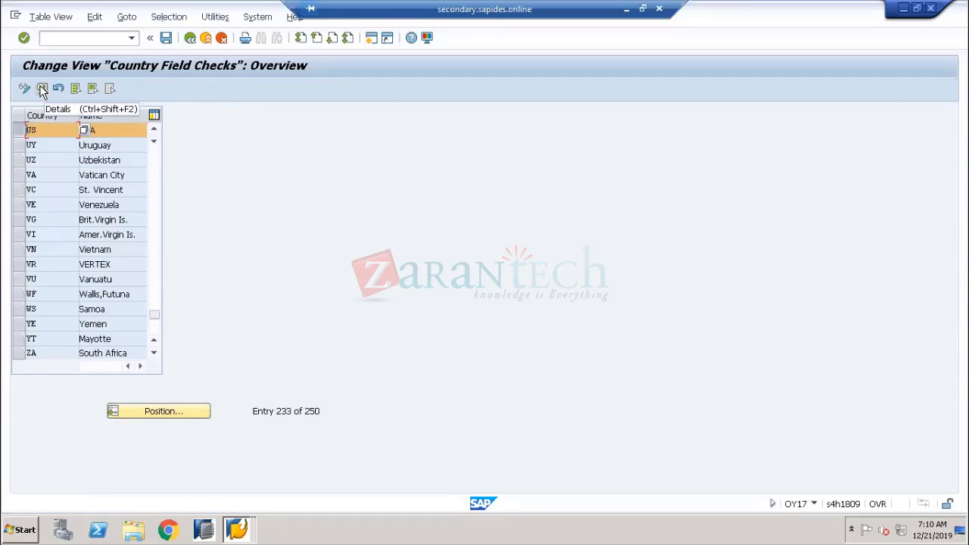
click(41, 89)
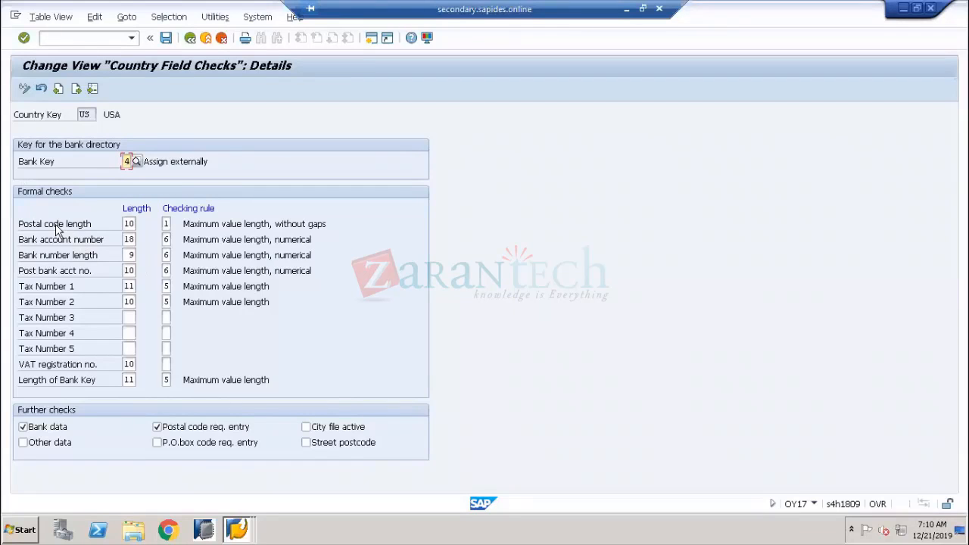
Examine the US formal checks for postal code length, bank account number, bank number and post bank account number, plus the bank data check
click(125, 224)
drag(126, 224, 137, 224)
click(68, 227)
click(28, 242)
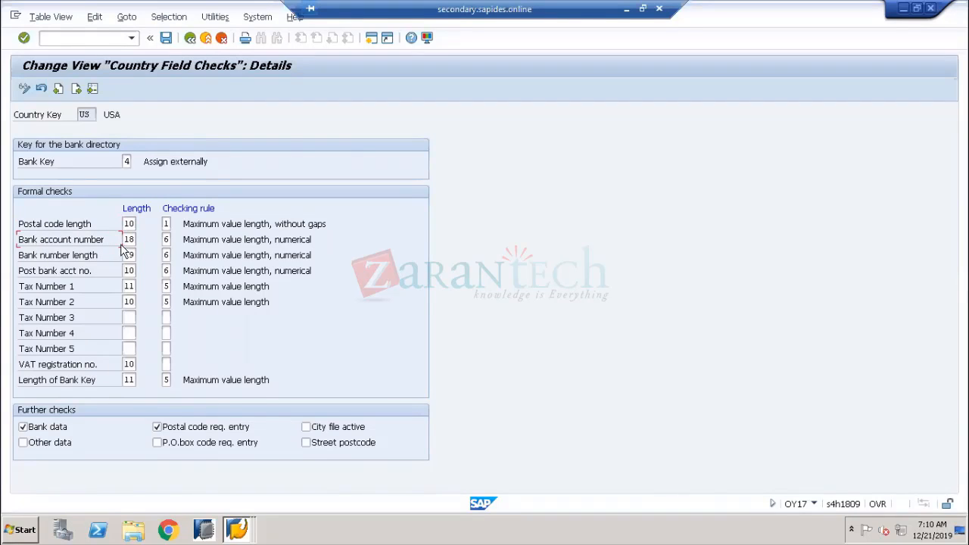
click(30, 257)
click(45, 274)
click(23, 427)
double_click(129, 223)
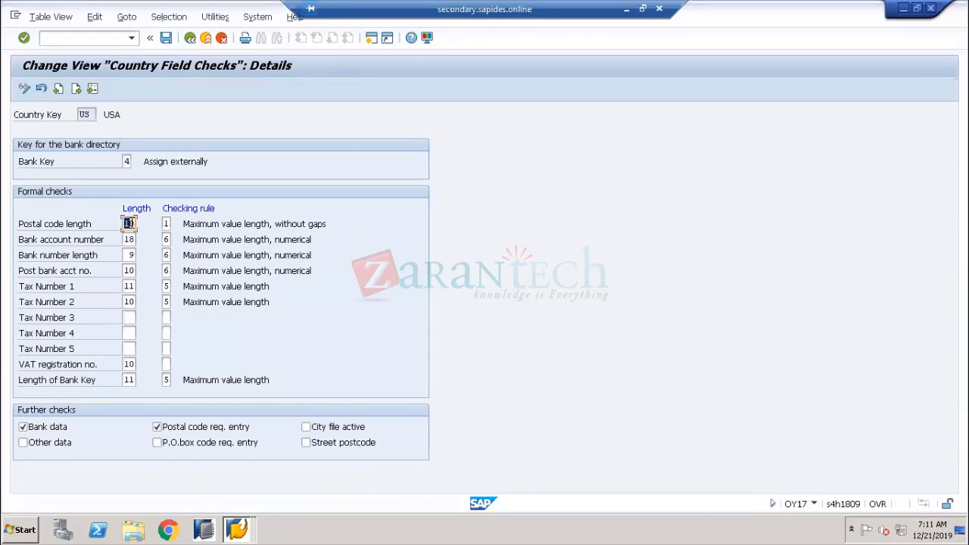
Show the available checking rules for the US postal code and compare rules 1 and 2 with the postal code length
click(166, 226)
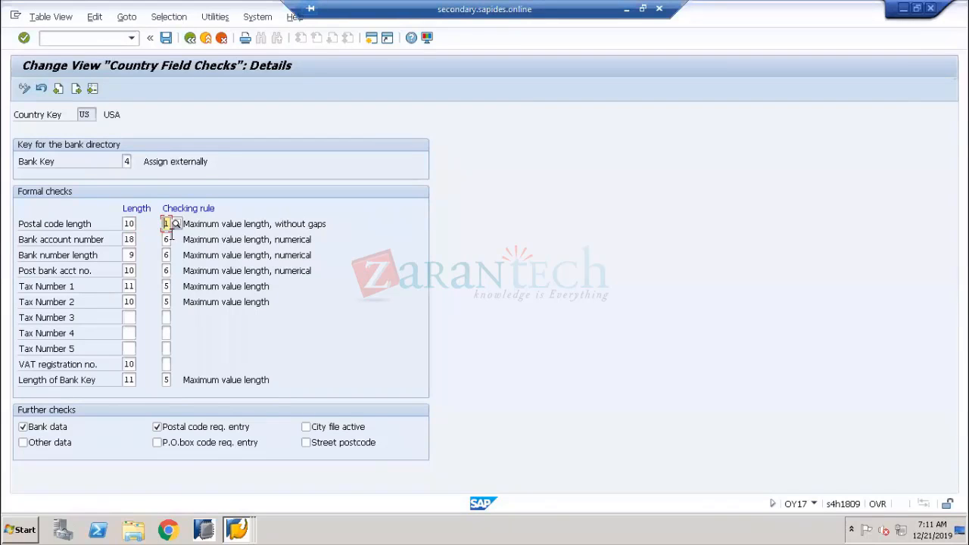
drag(170, 223, 164, 221)
click(175, 224)
drag(149, 111, 482, 88)
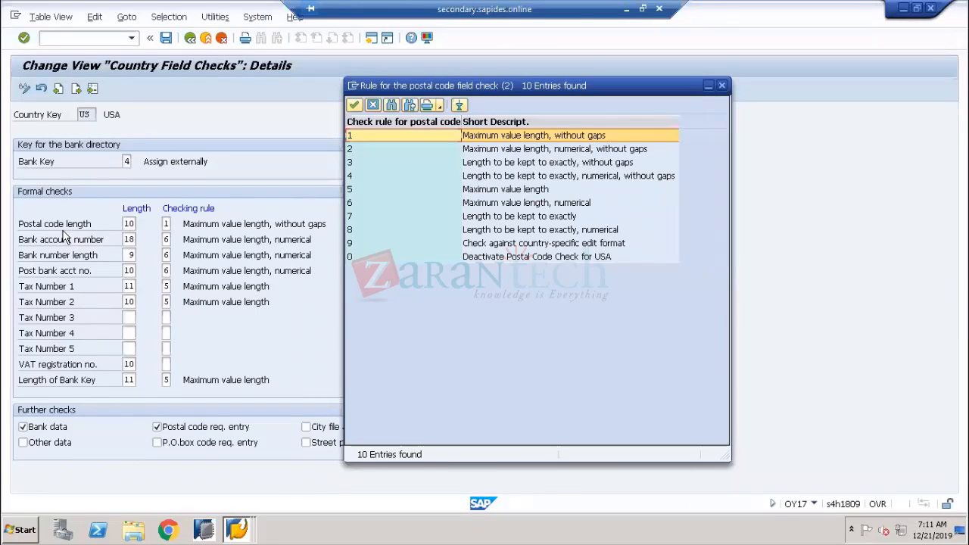
double_click(133, 224)
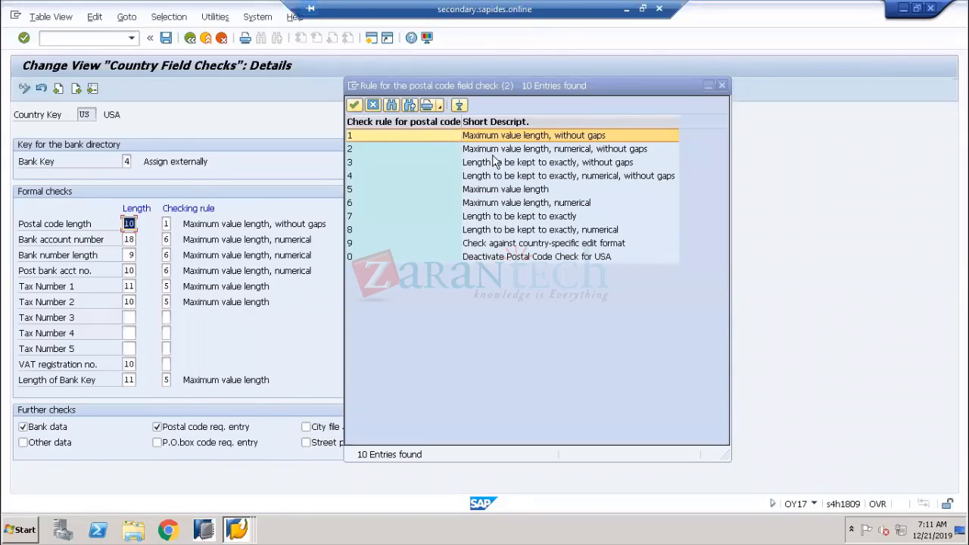
click(391, 150)
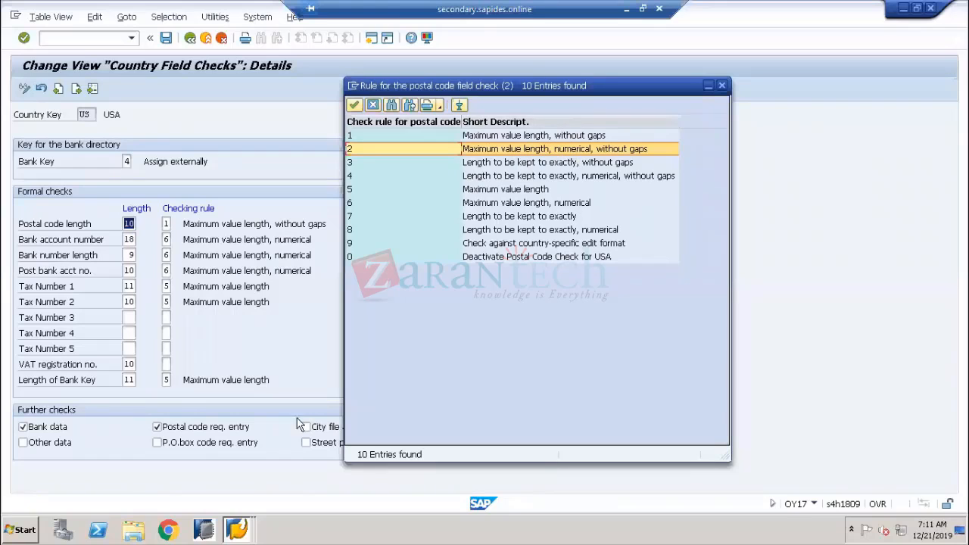
Switch to the Company Code session, open the US20 address and examine its street postal code
click(238, 515)
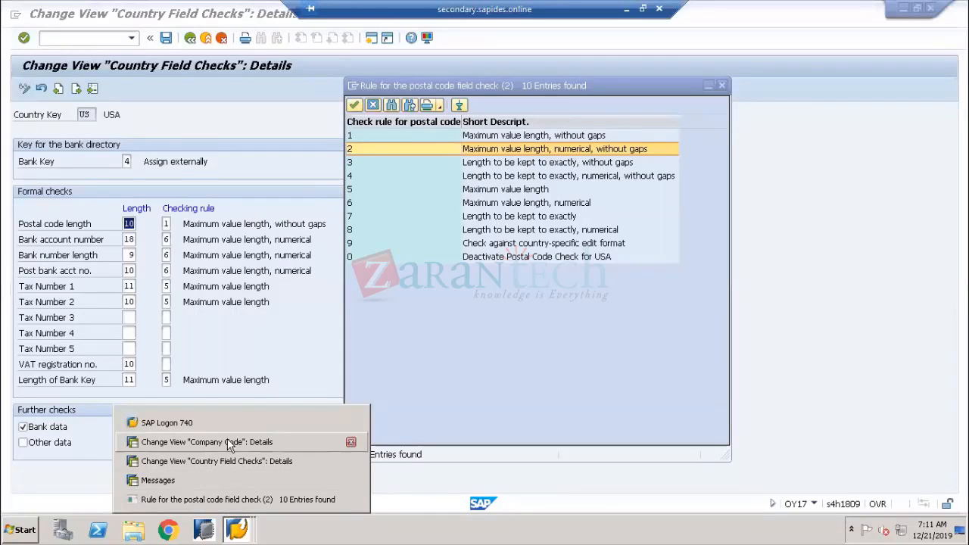
click(349, 441)
click(203, 88)
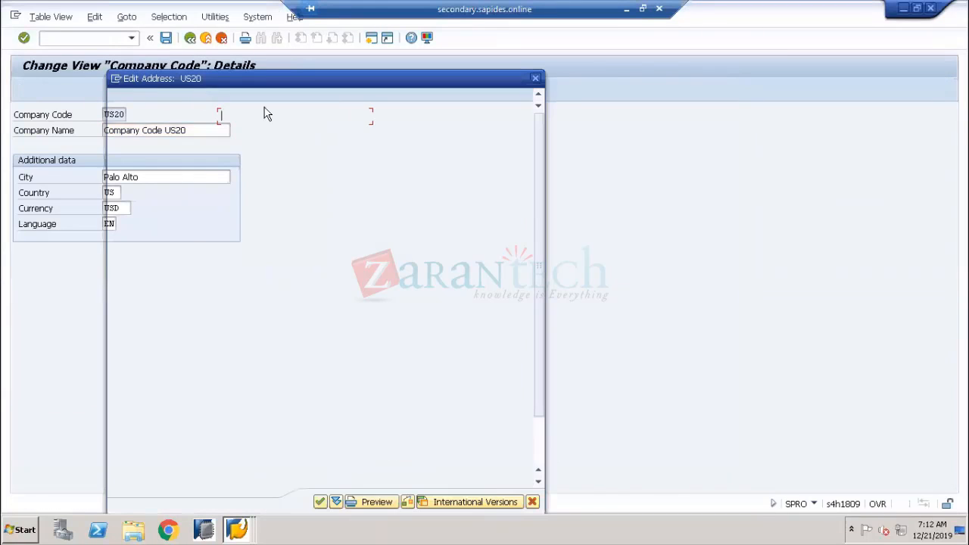
drag(430, 79, 663, 34)
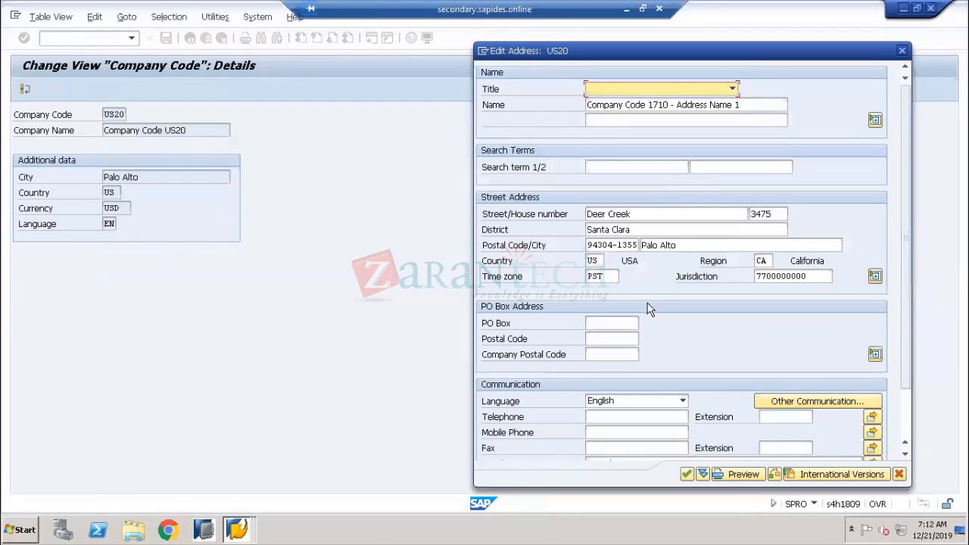
click(592, 244)
drag(592, 245, 642, 248)
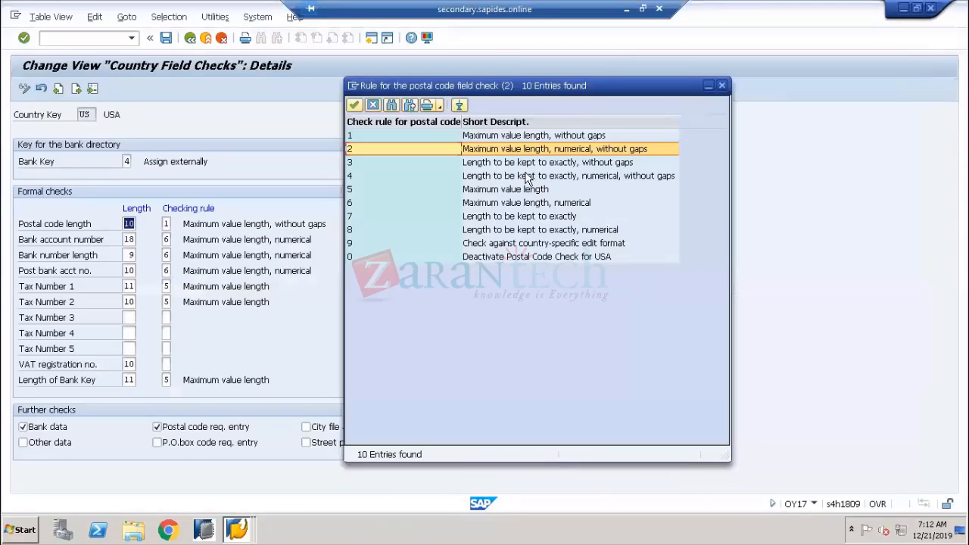
Compare postal code rules 1 and 2 with the hyphen in the US20 postal code, and close the rule list without choosing one
click(485, 136)
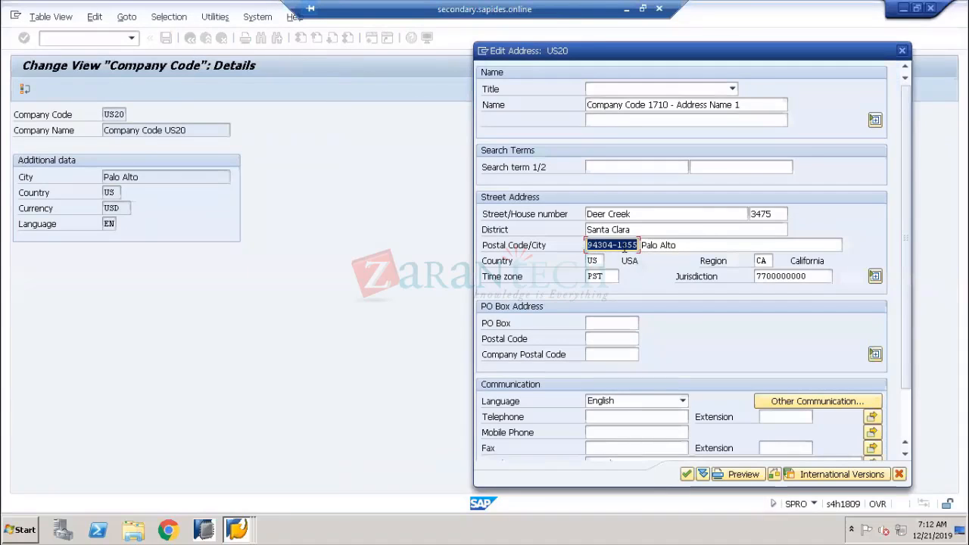
click(615, 245)
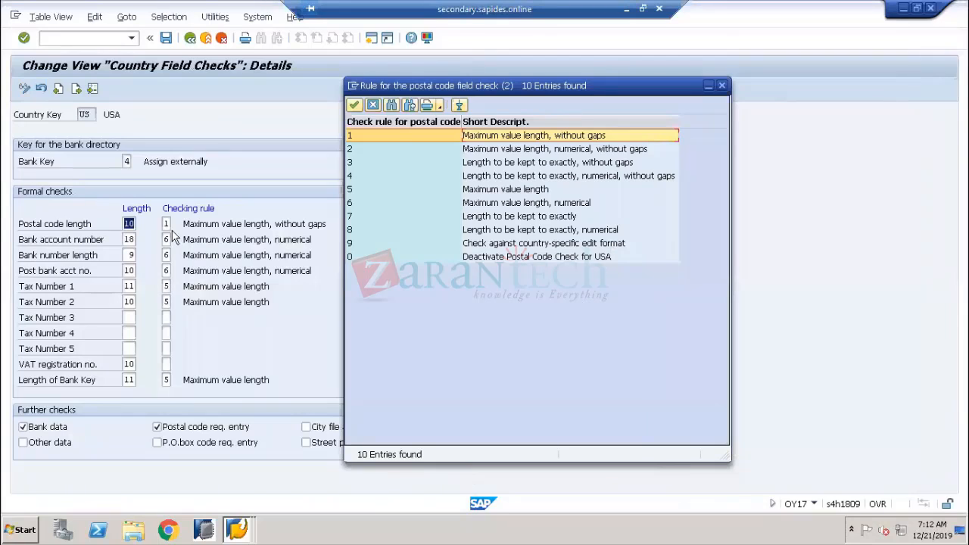
click(499, 151)
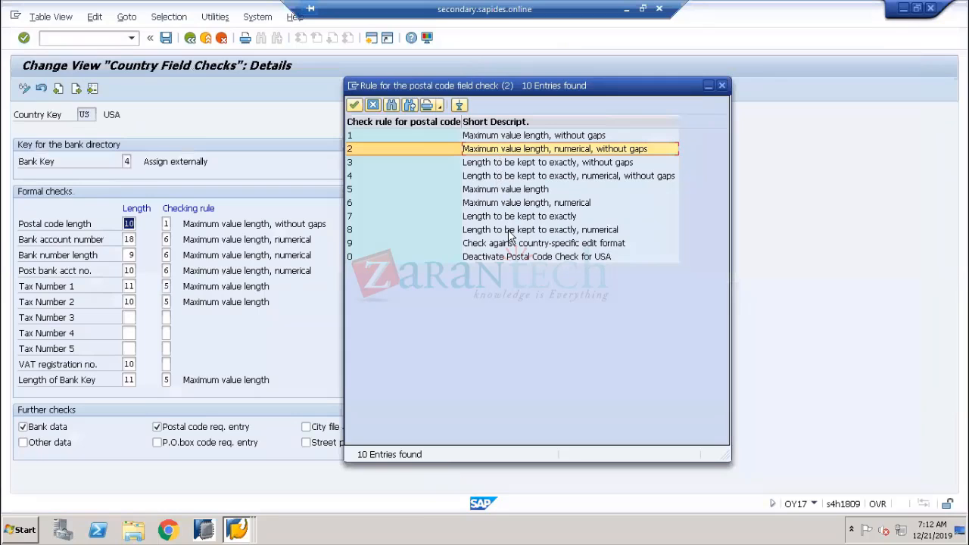
click(373, 105)
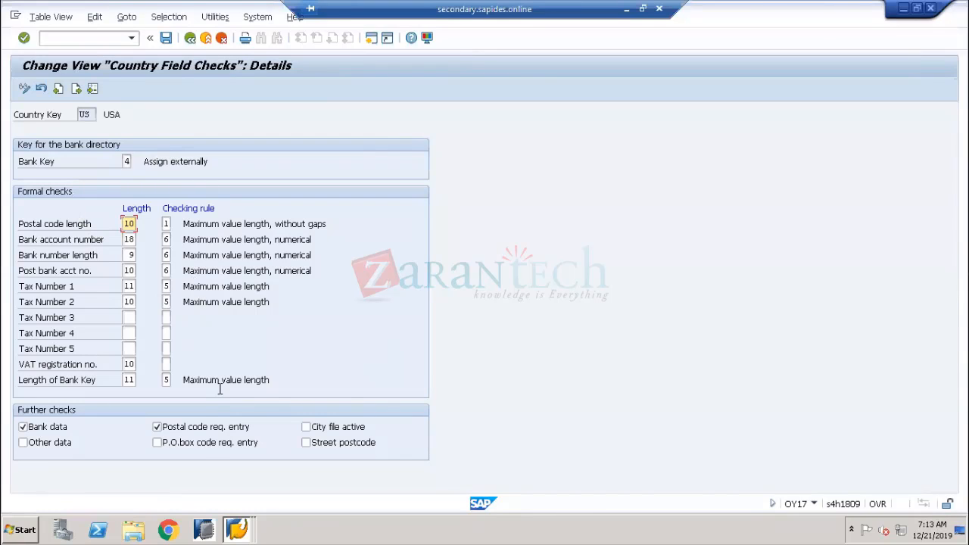
click(38, 381)
click(39, 350)
Return to the US20 address, review its communication data and accept the address
mouse_move(242, 530)
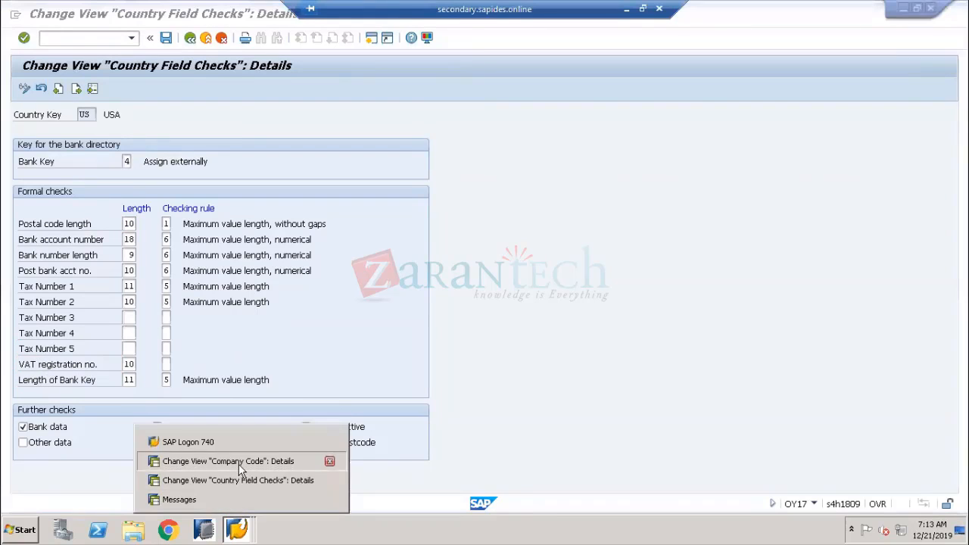
click(227, 461)
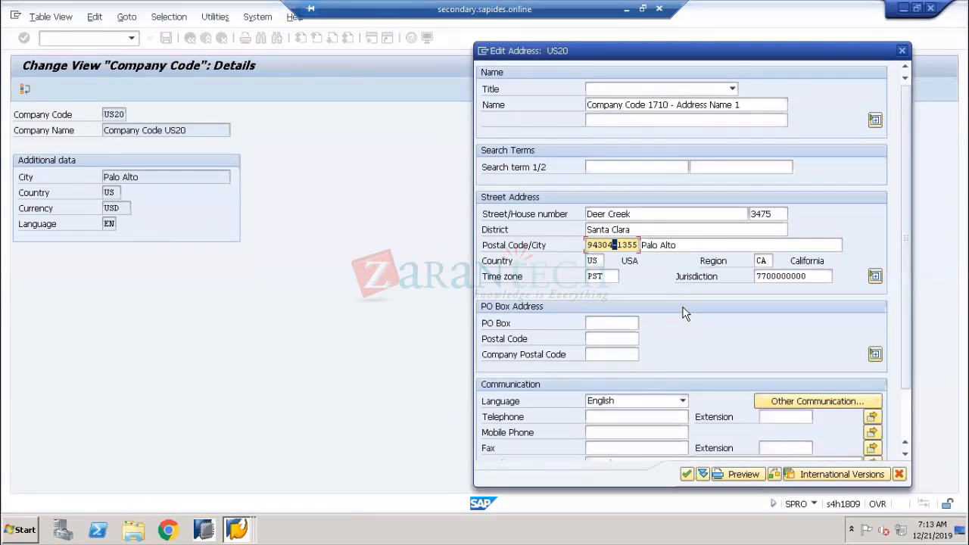
scroll(685, 314, down, 3)
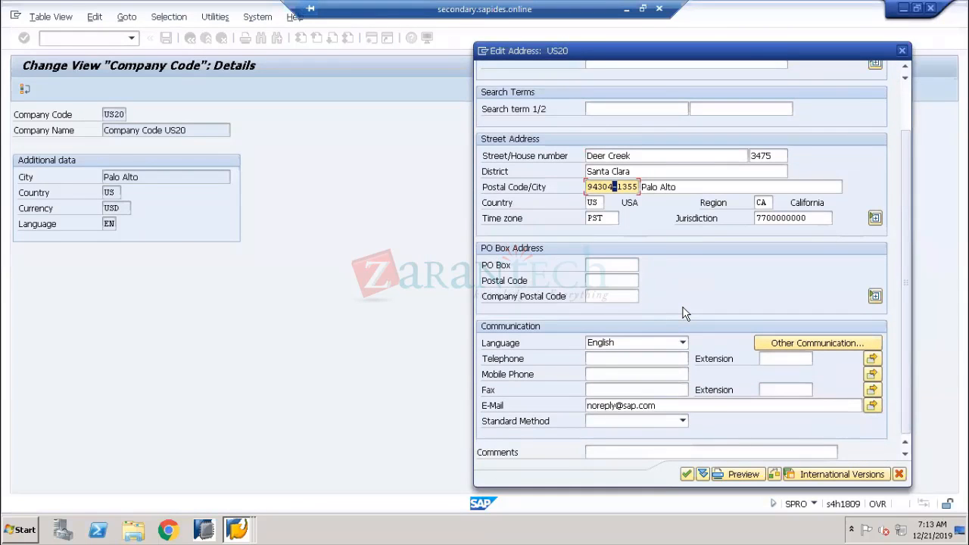
click(686, 474)
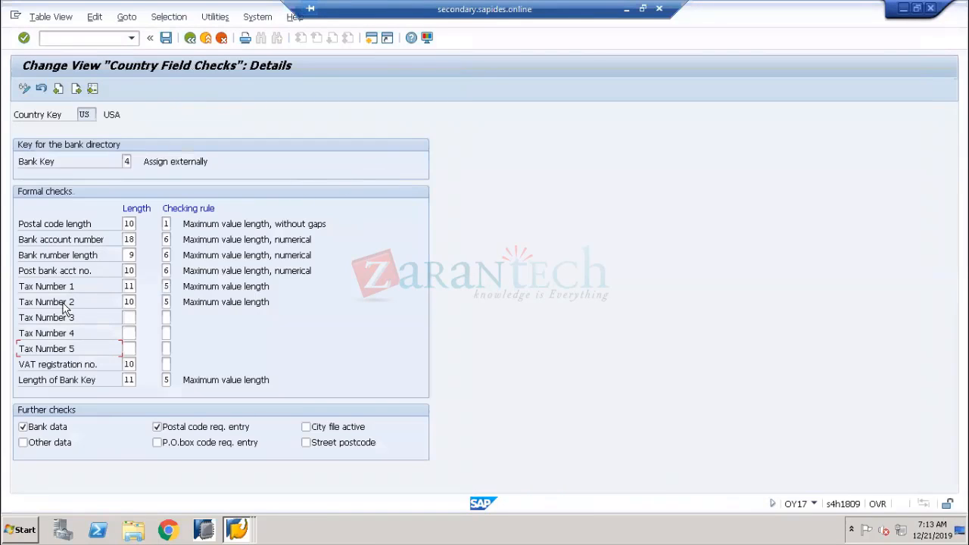
Examine the length and checking rules for Tax Numbers 2 to 5 in the US country field checks
click(63, 299)
click(51, 315)
click(50, 332)
click(50, 347)
click(48, 301)
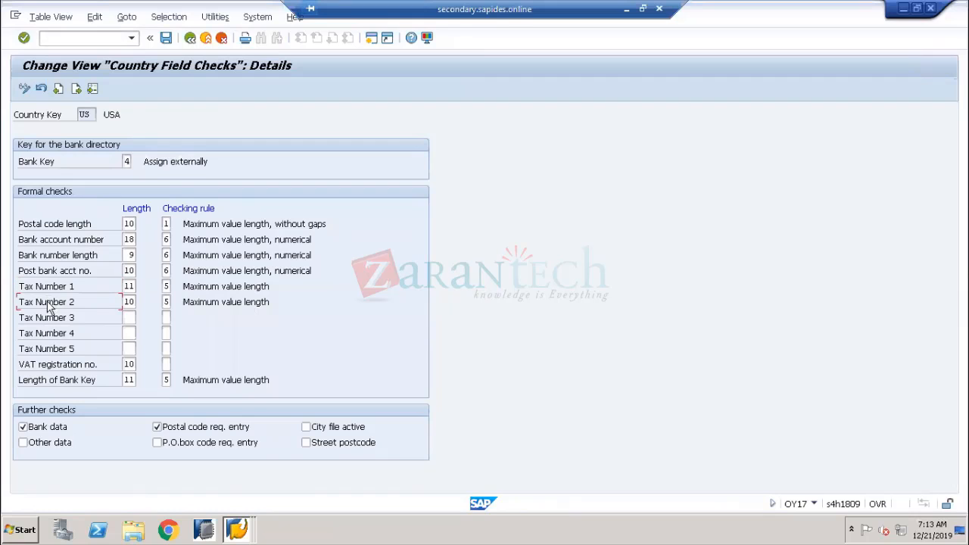
click(237, 528)
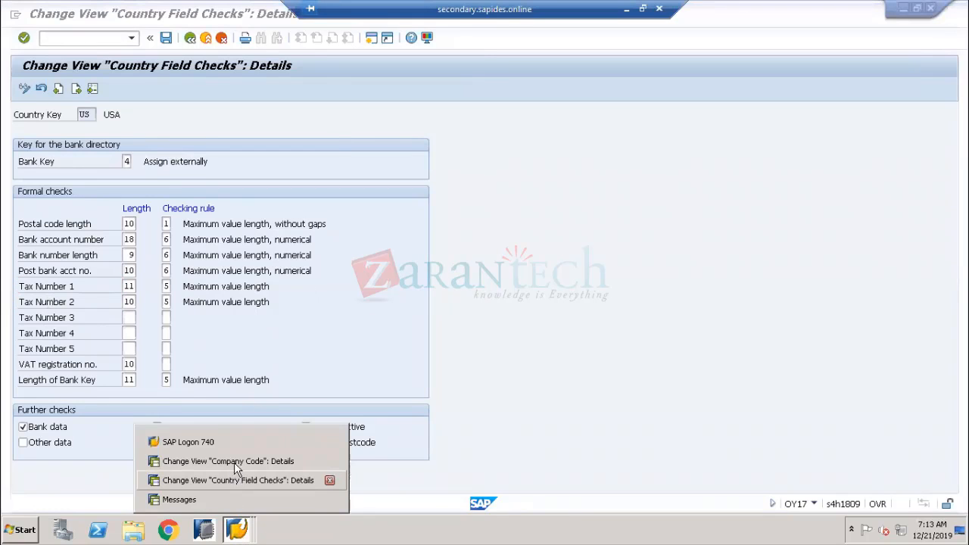
click(233, 479)
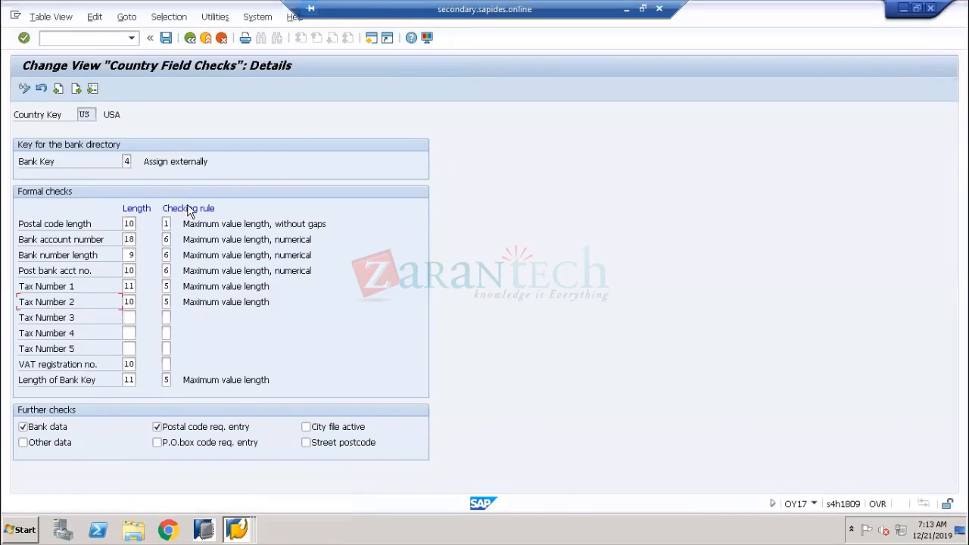
Run transaction BP in a new session, search by the prefilled partner number and display Domestic US Supplier 1
click(371, 38)
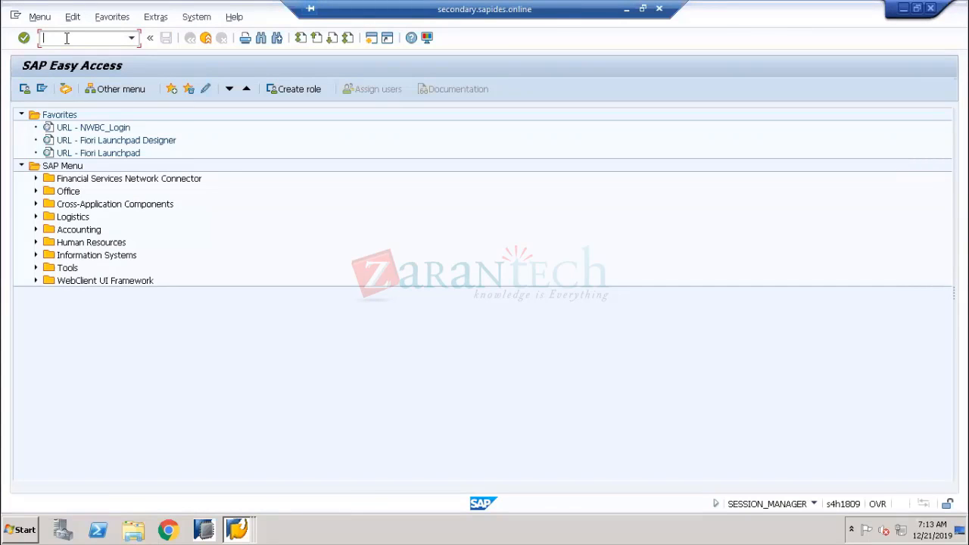
text(BP)
key(Return)
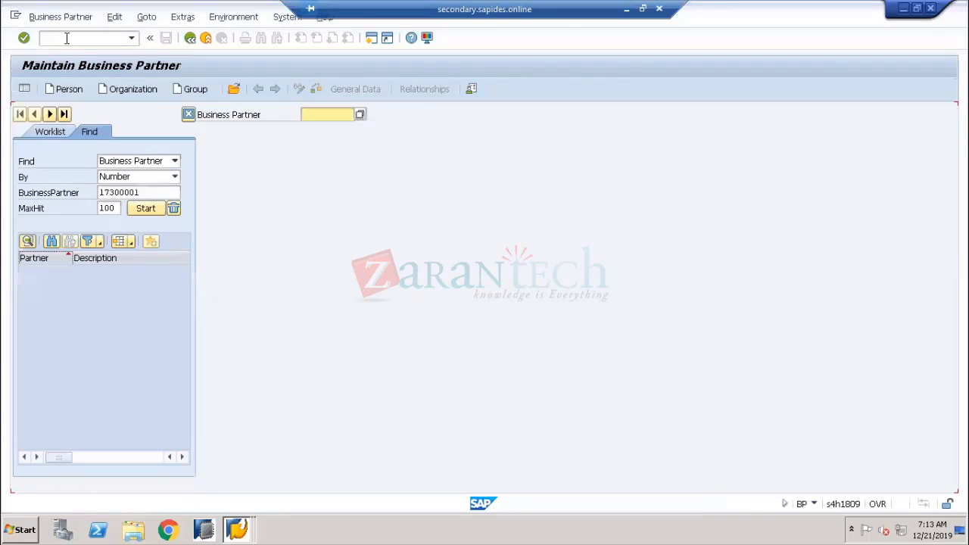
click(144, 208)
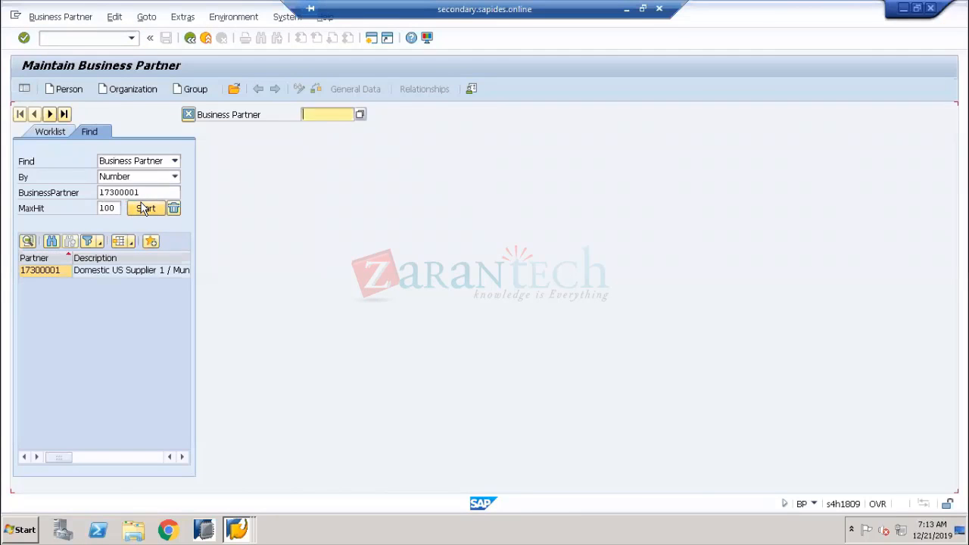
double_click(34, 270)
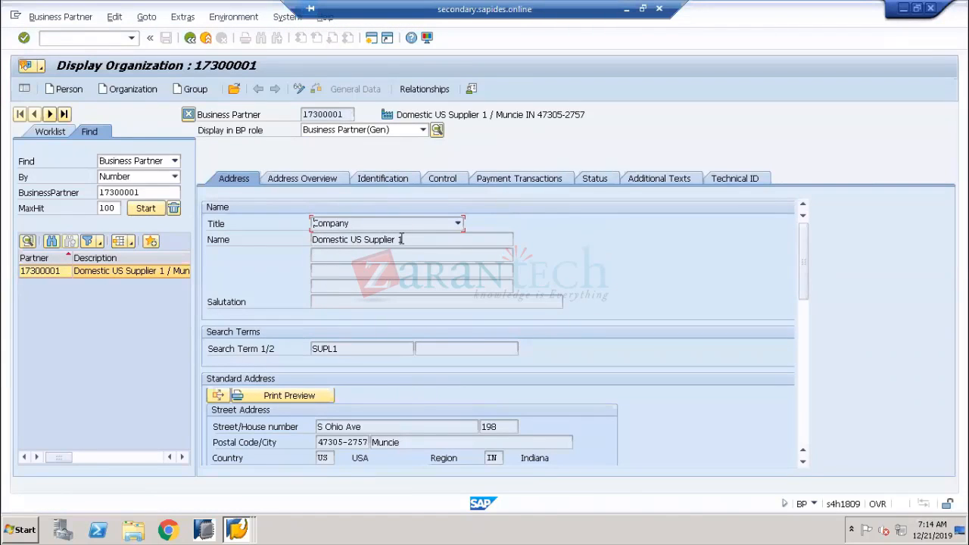
Look through the supplier's name, address overview, identification, control, payment transactions, status and additional texts data
drag(405, 239, 280, 213)
click(305, 178)
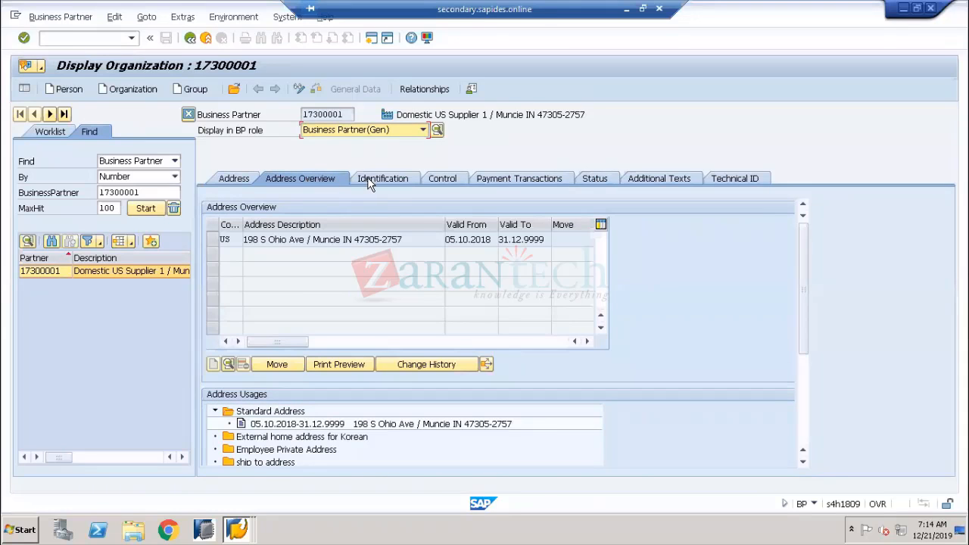
click(370, 182)
click(447, 183)
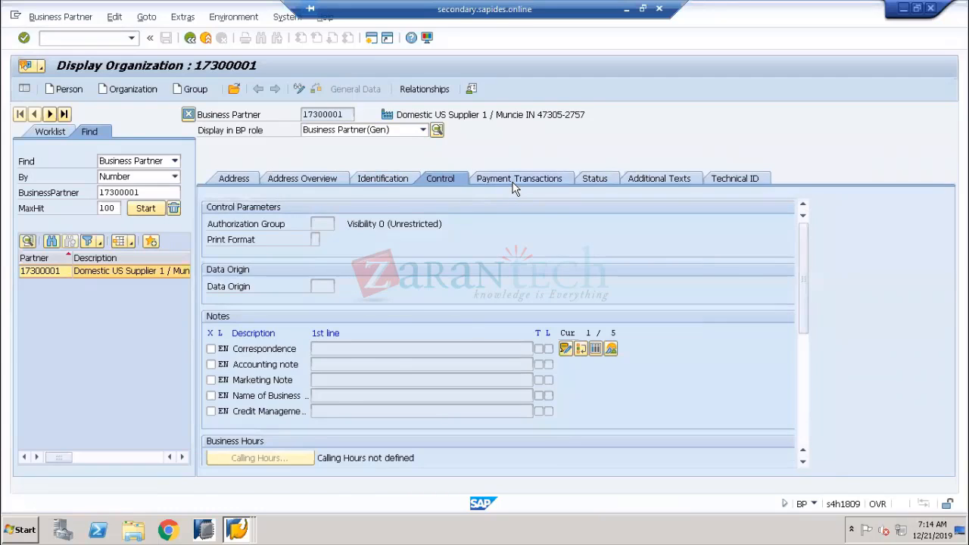
click(515, 182)
click(605, 184)
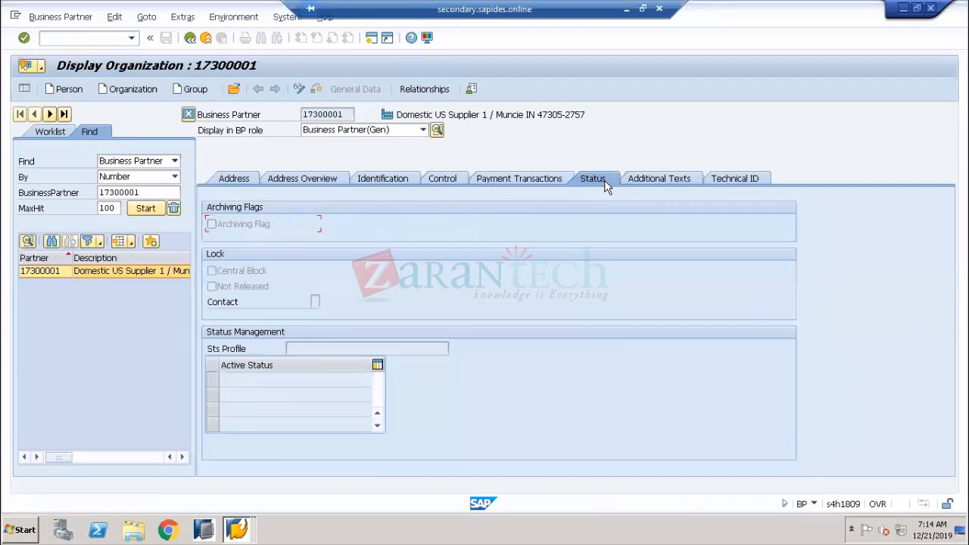
click(664, 180)
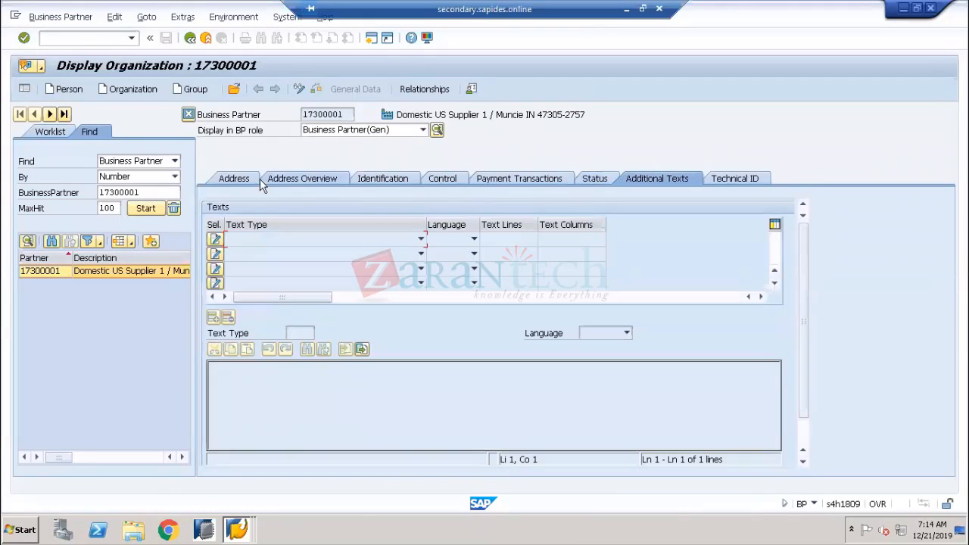
Recheck the supplier's address, identification and tax classification data, and display its bank details under payment transactions
click(234, 178)
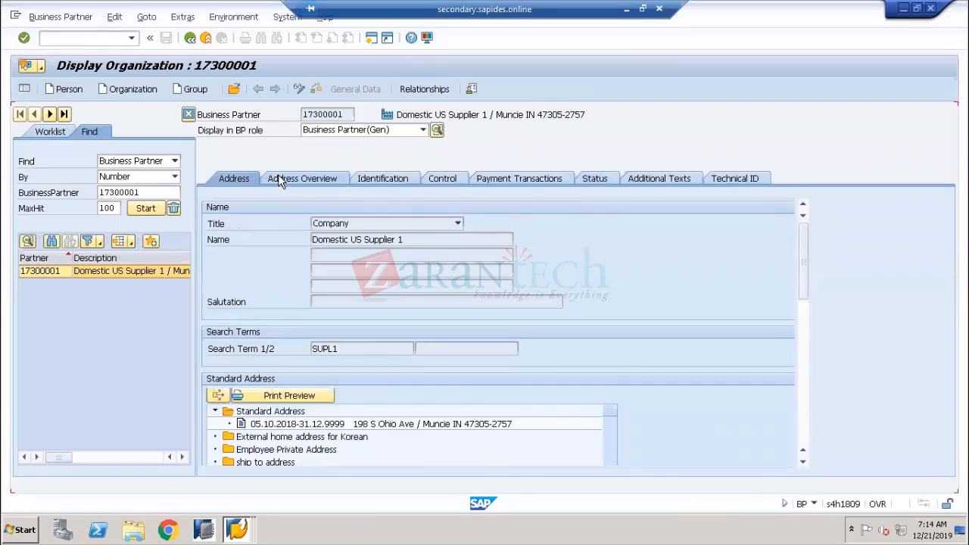
click(280, 180)
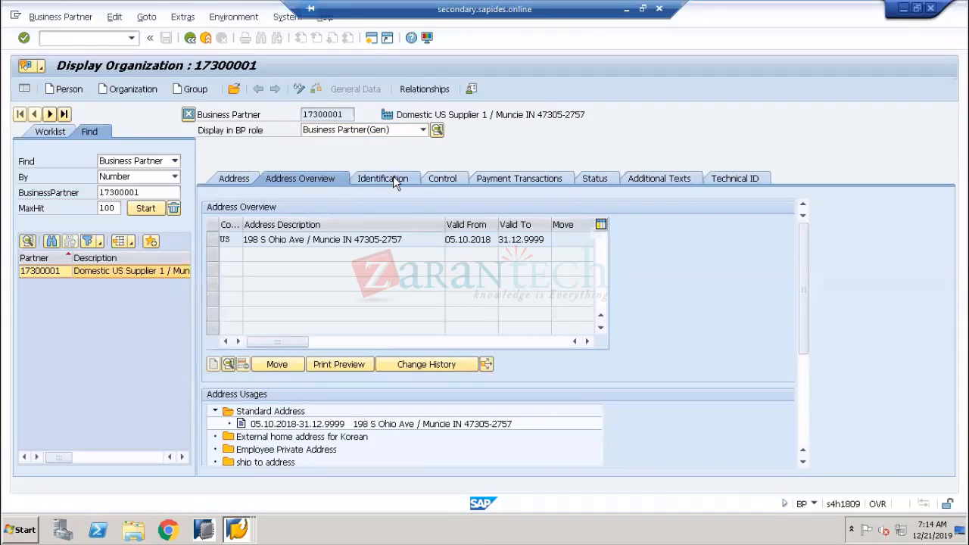
click(393, 183)
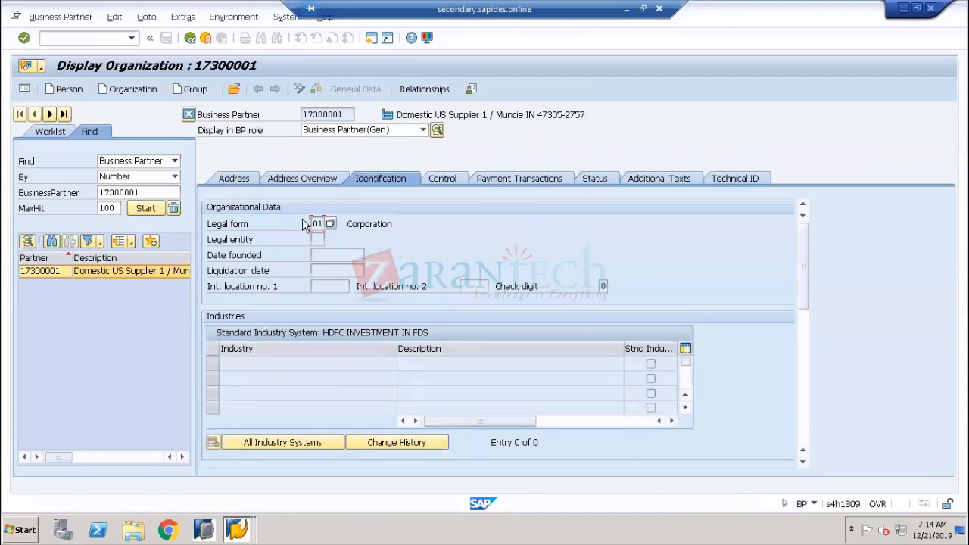
click(448, 186)
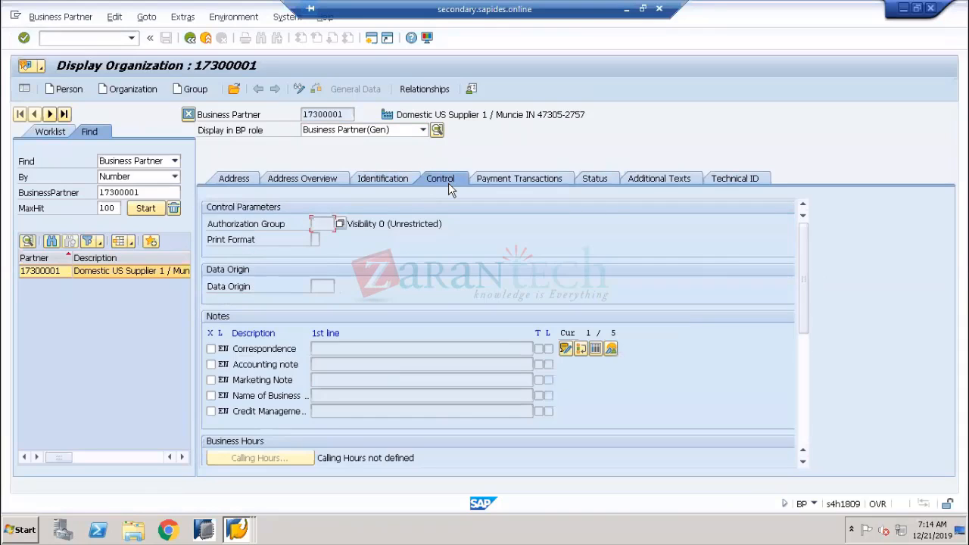
scroll(458, 225, down, 5)
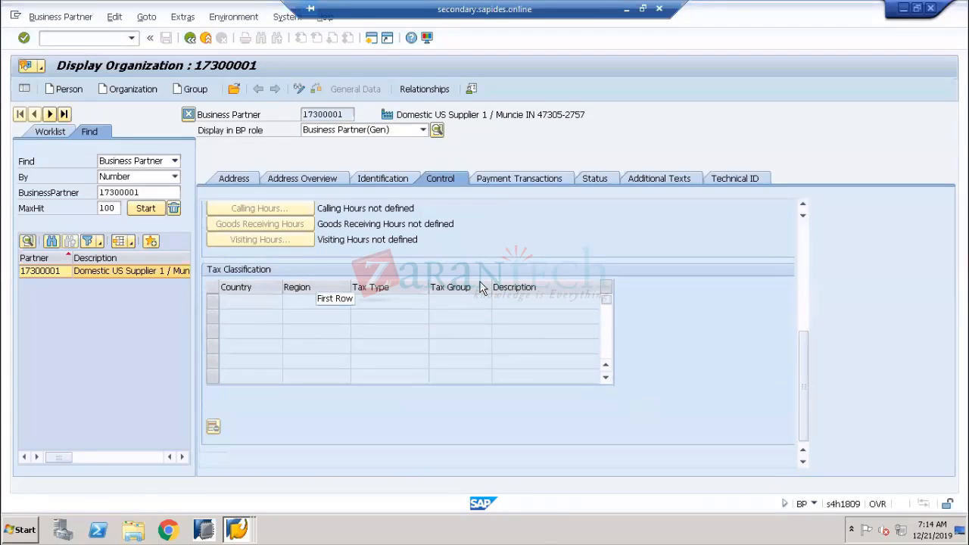
scroll(481, 289, up, 5)
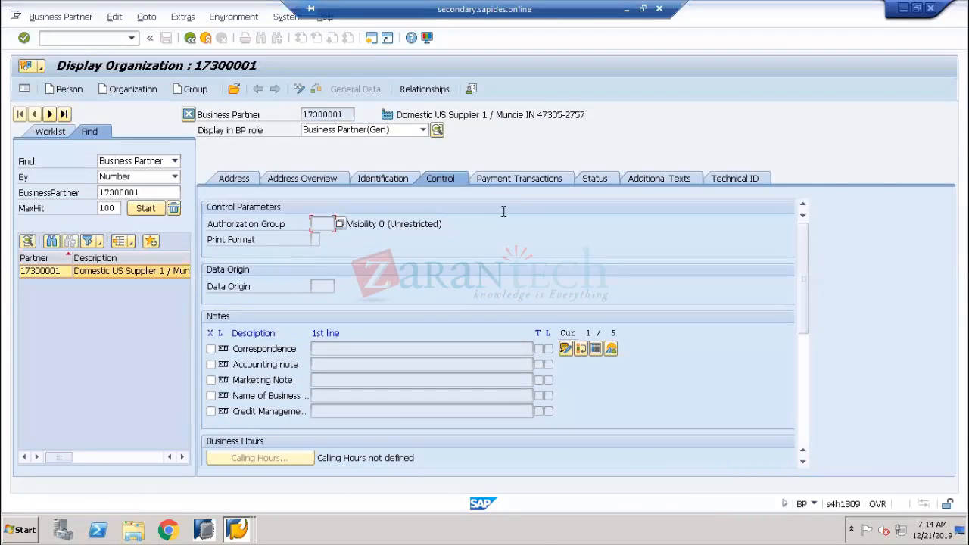
click(517, 178)
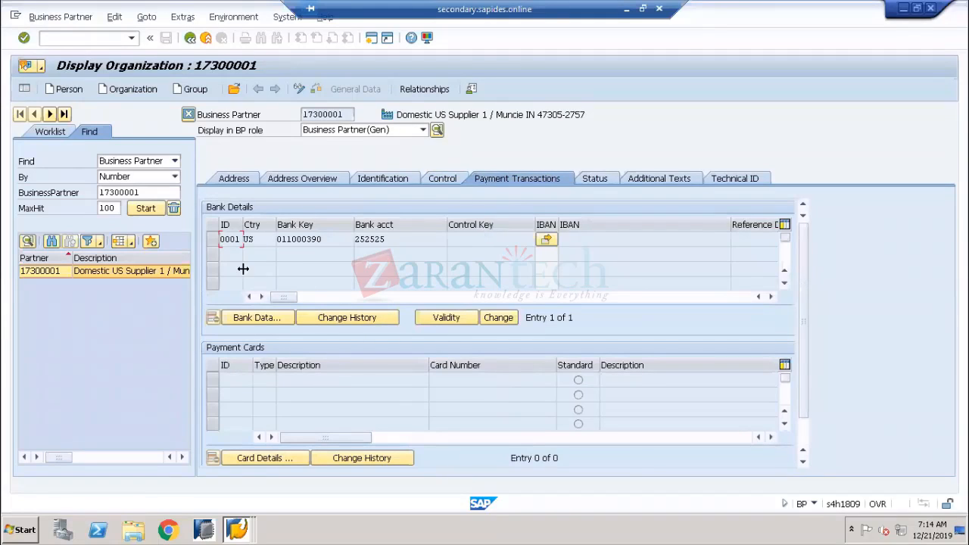
Compare the supplier's bank key with the bank key length in the US country field checks
drag(356, 239, 265, 248)
key(alt+Tab)
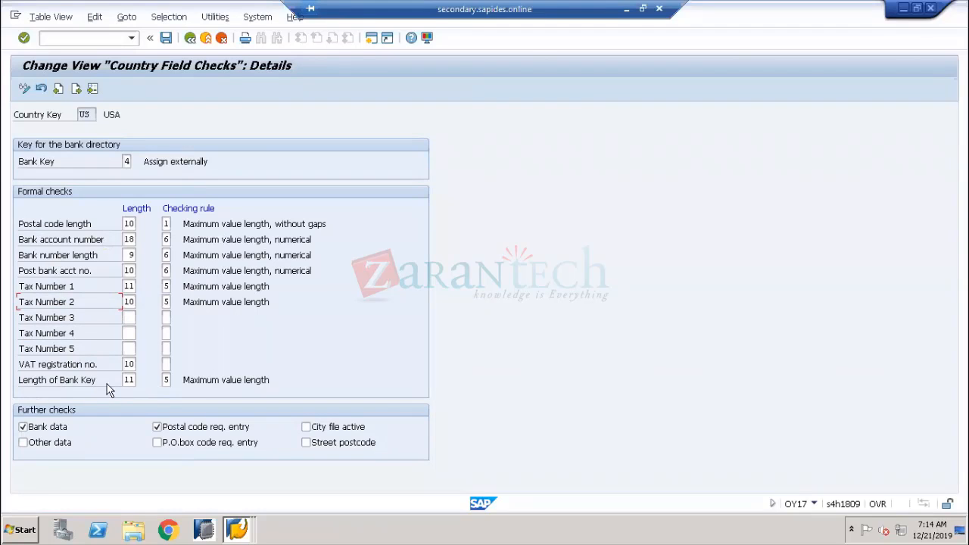
drag(126, 380, 143, 383)
key(alt+Tab)
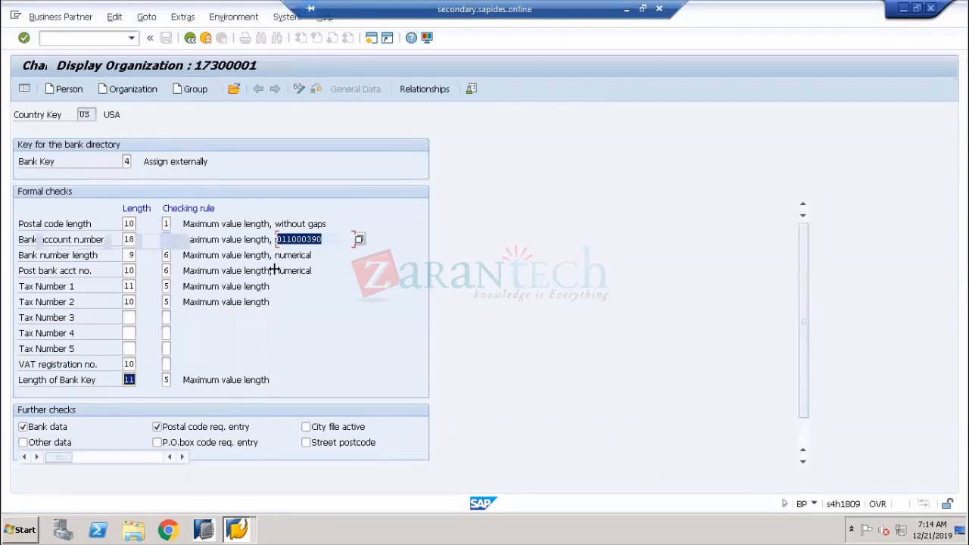
drag(322, 240, 269, 252)
key(alt+Tab)
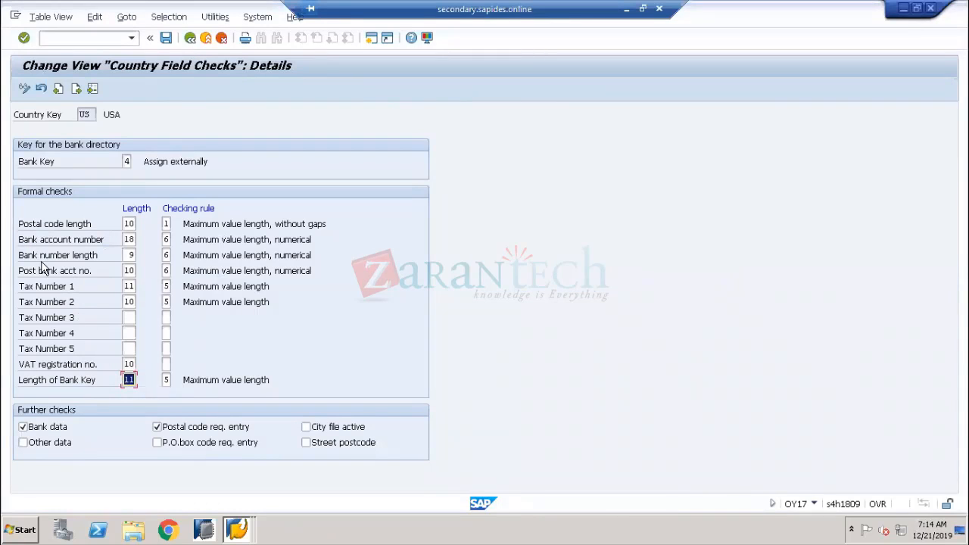
key(alt+Tab)
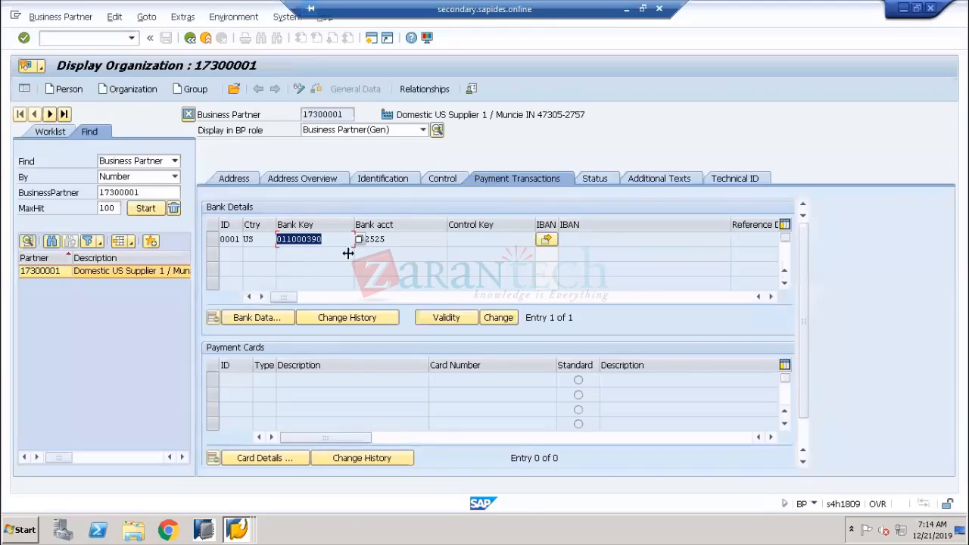
Compare the supplier's bank account number with the bank account number length in the US country field checks
click(402, 240)
drag(403, 241, 337, 256)
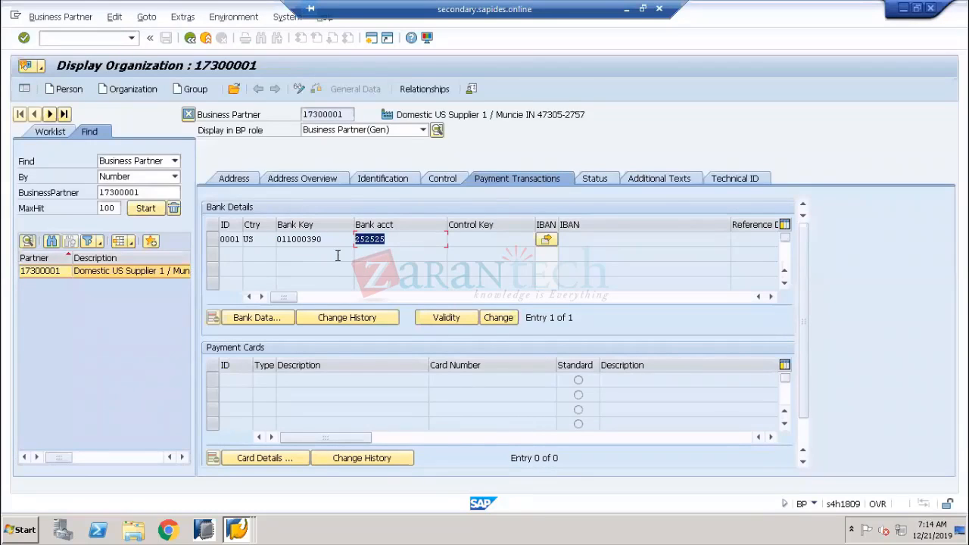
key(alt+Tab)
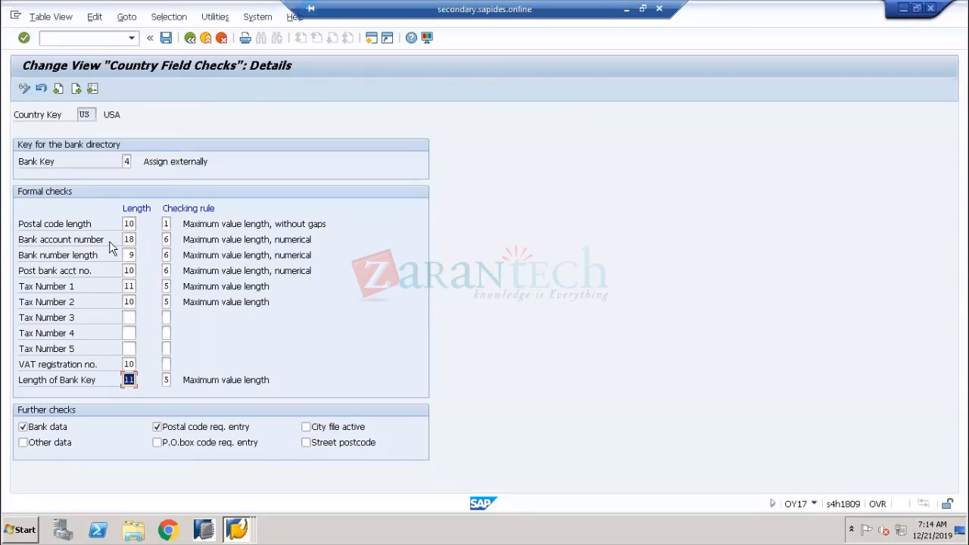
key(alt+Tab)
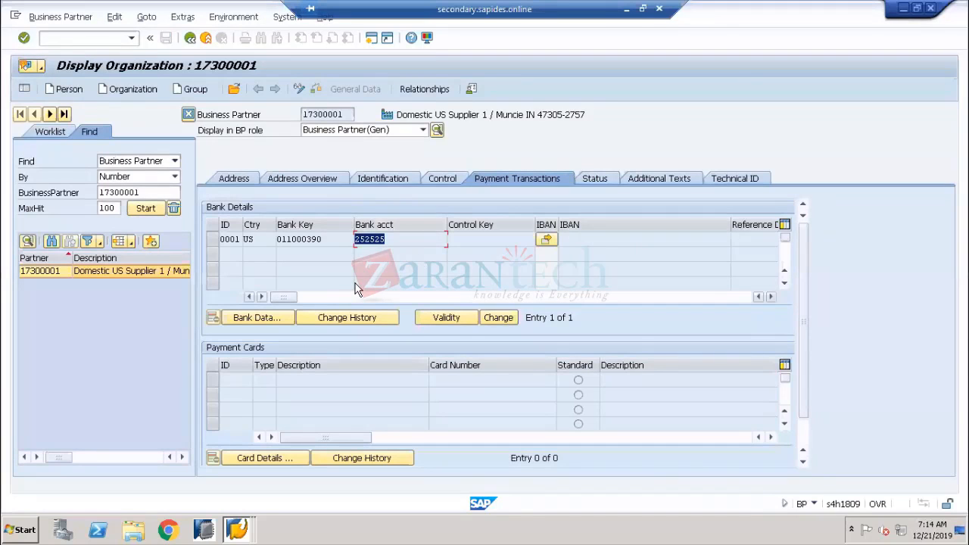
key(alt+Tab)
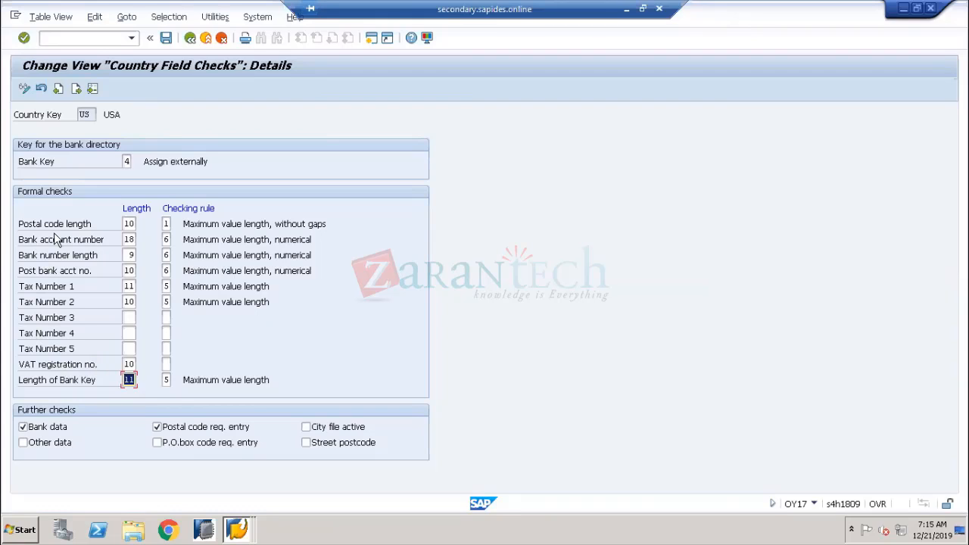
click(126, 239)
double_click(139, 241)
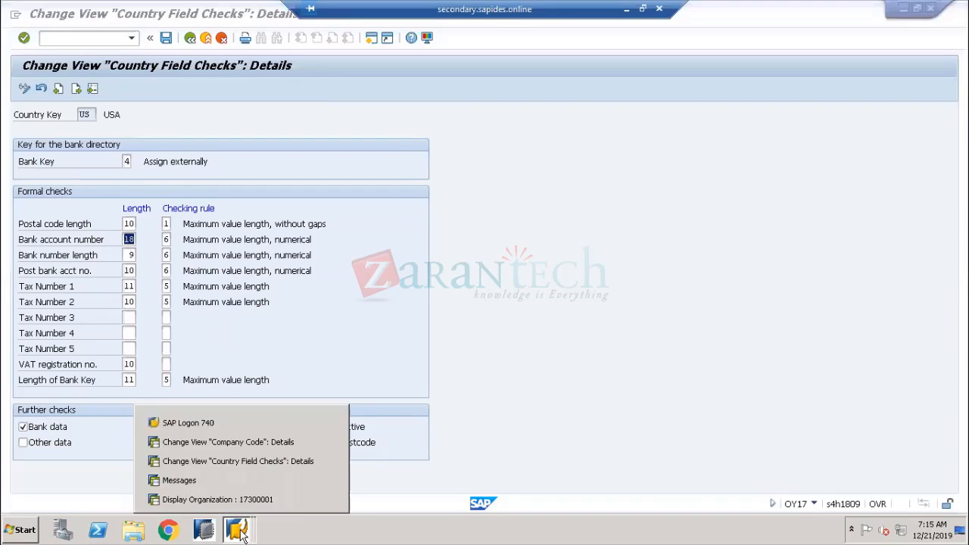
Open the address of company code US20 and examine its postal code and tax jurisdiction against the country field checks
click(228, 442)
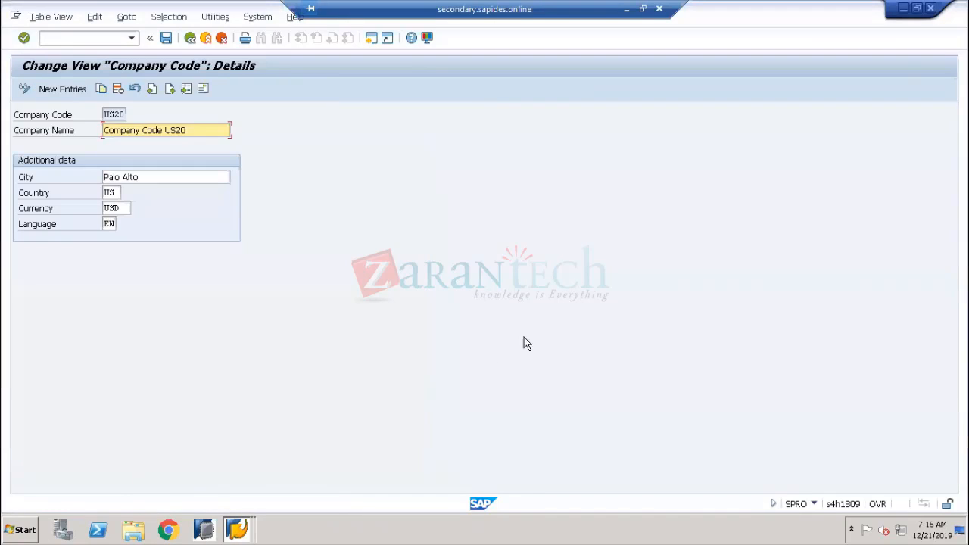
click(203, 88)
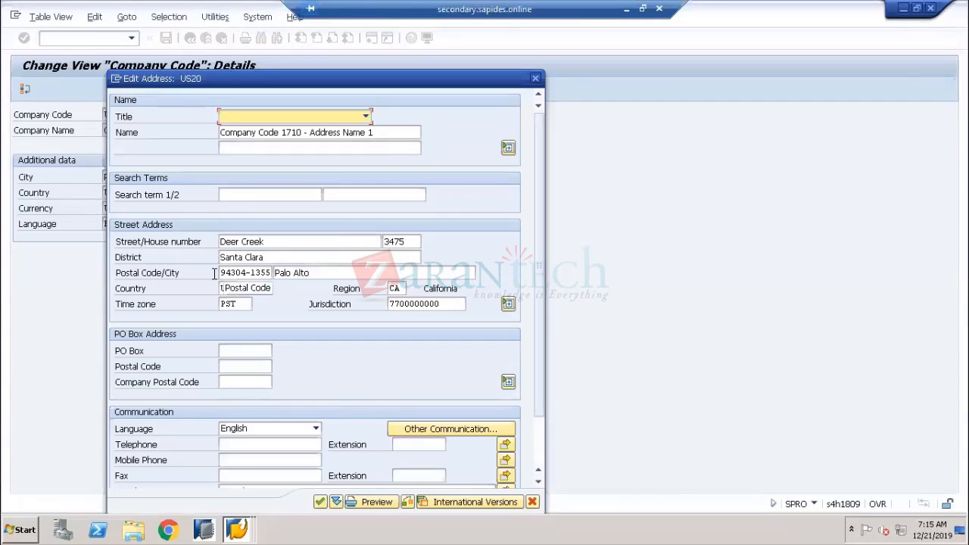
drag(221, 273, 279, 271)
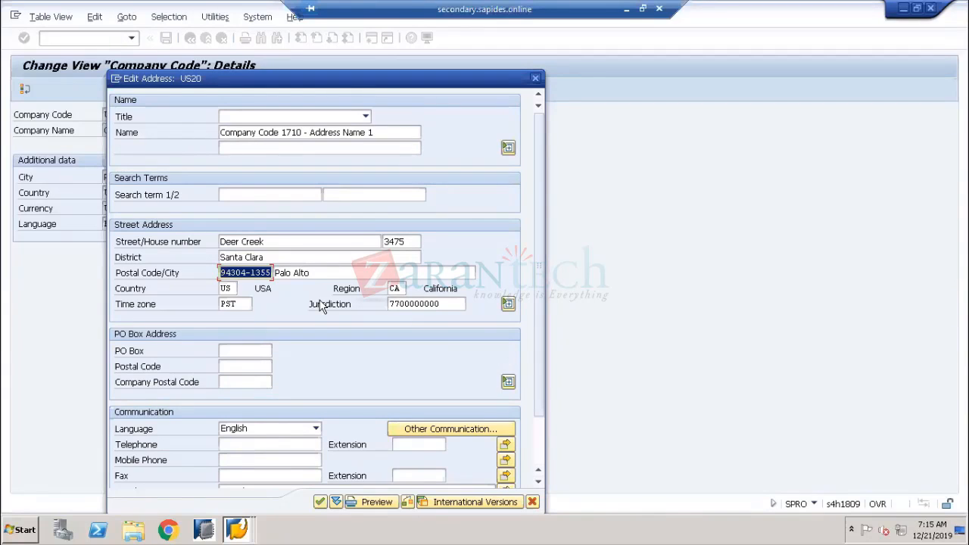
click(446, 305)
drag(447, 305, 389, 305)
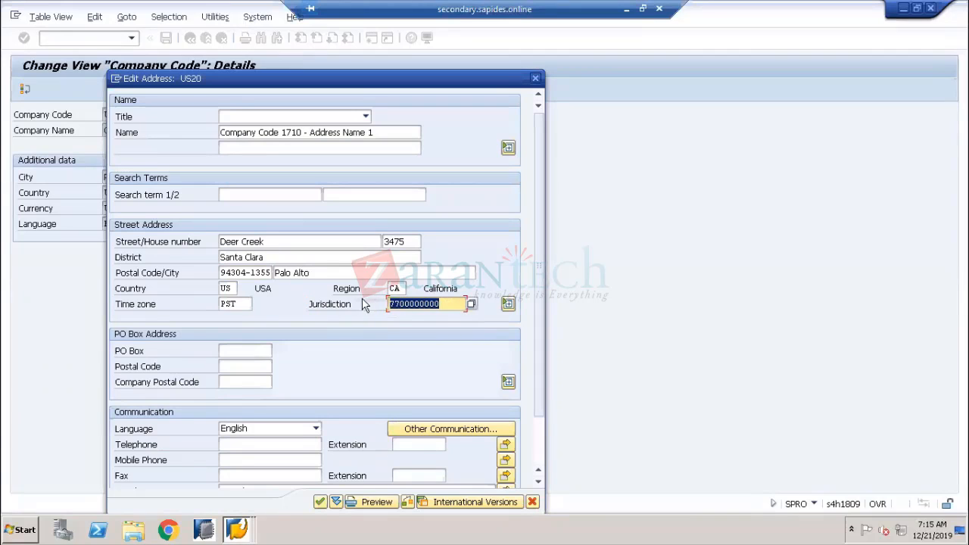
click(351, 295)
click(340, 307)
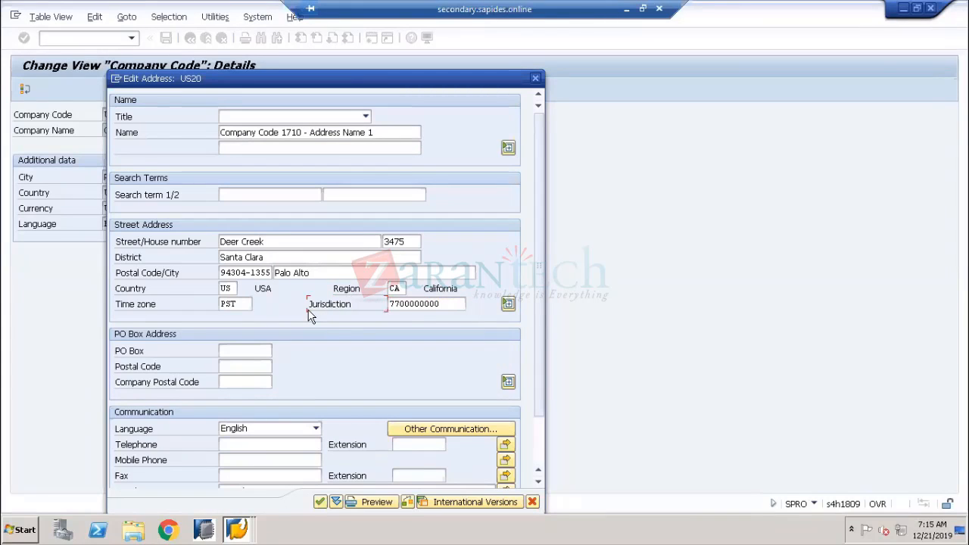
drag(439, 306, 370, 308)
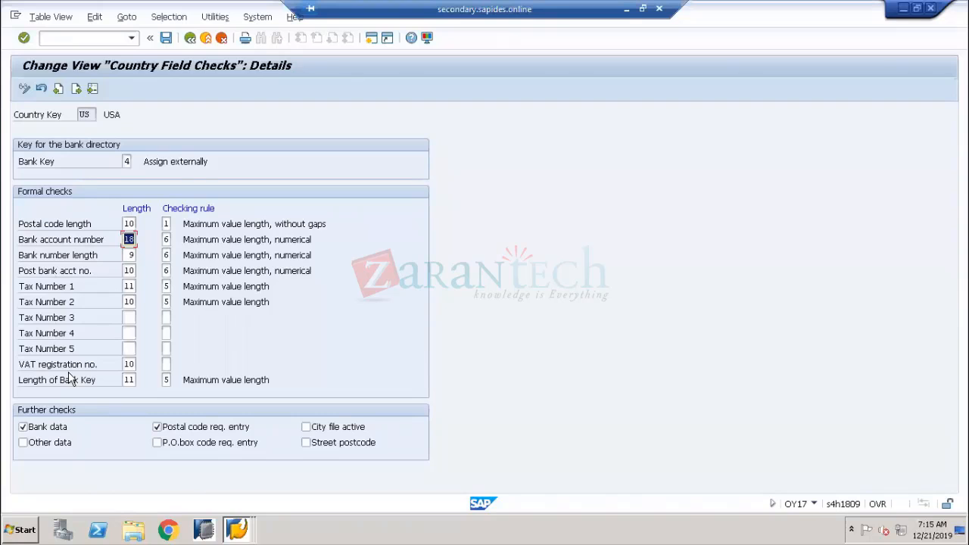
key(alt+Tab)
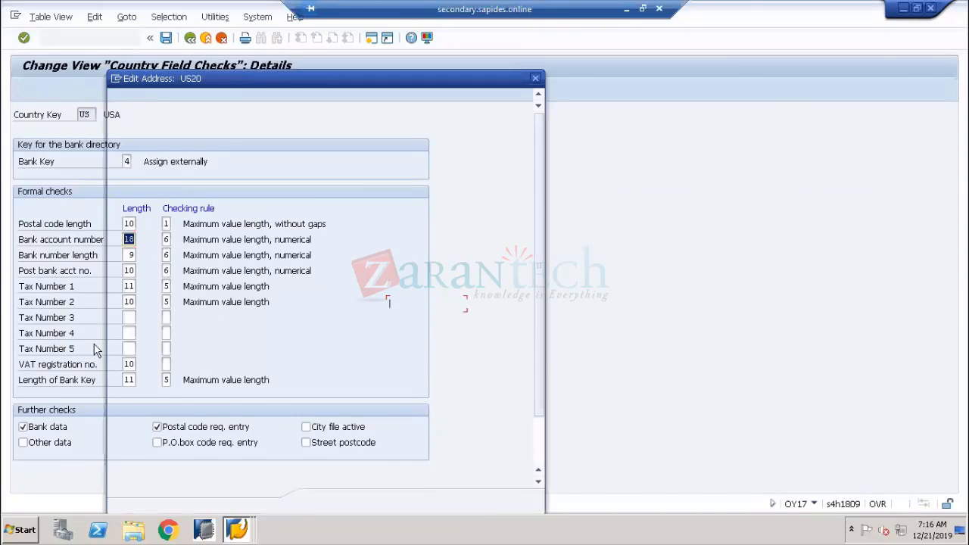
Leave the supplier display, run transaction FTXP in that session and enter US as the country
click(248, 529)
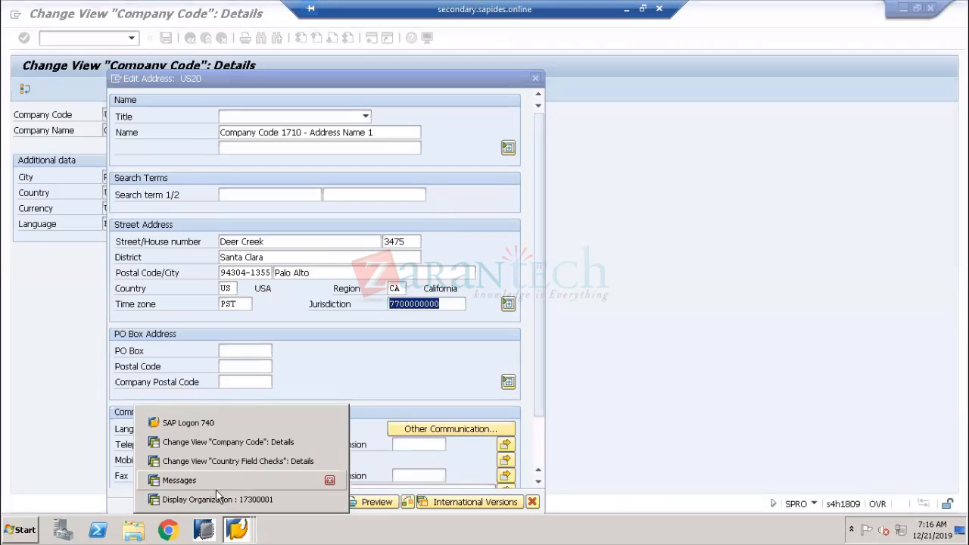
click(215, 498)
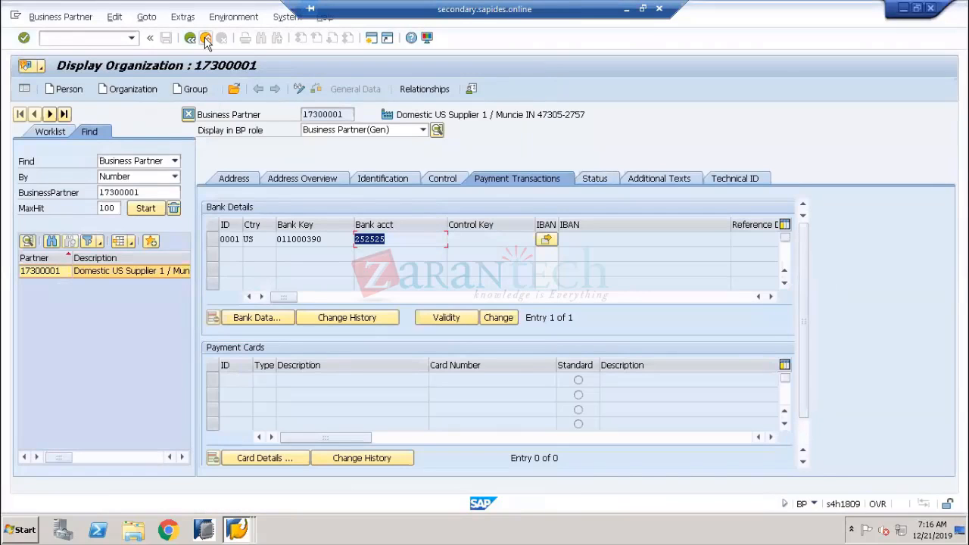
click(190, 38)
text(/NFT)
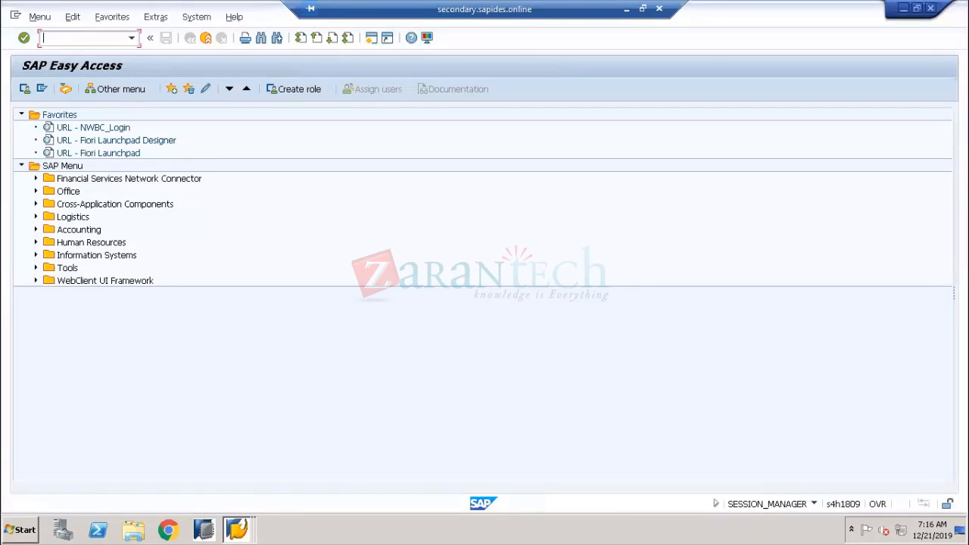
text(XP)
key(Return)
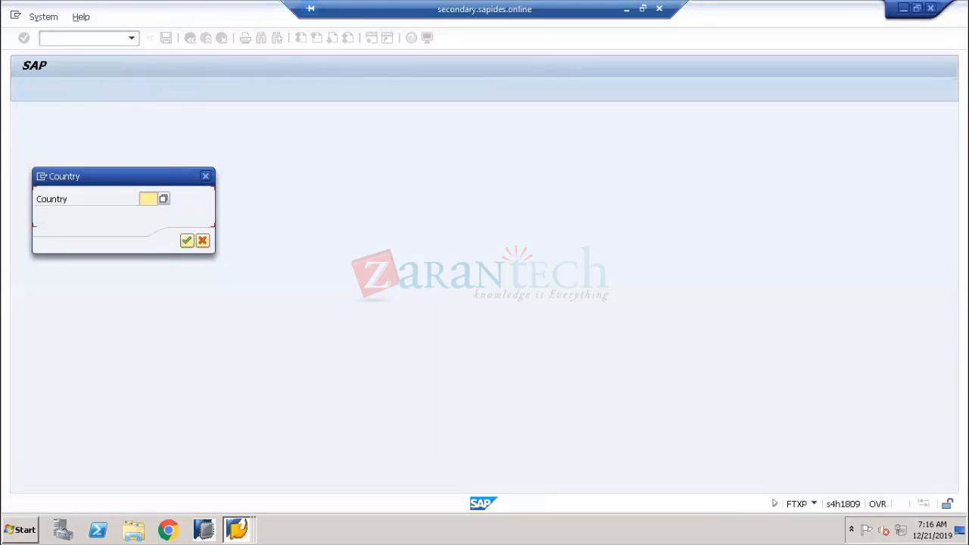
text(US)
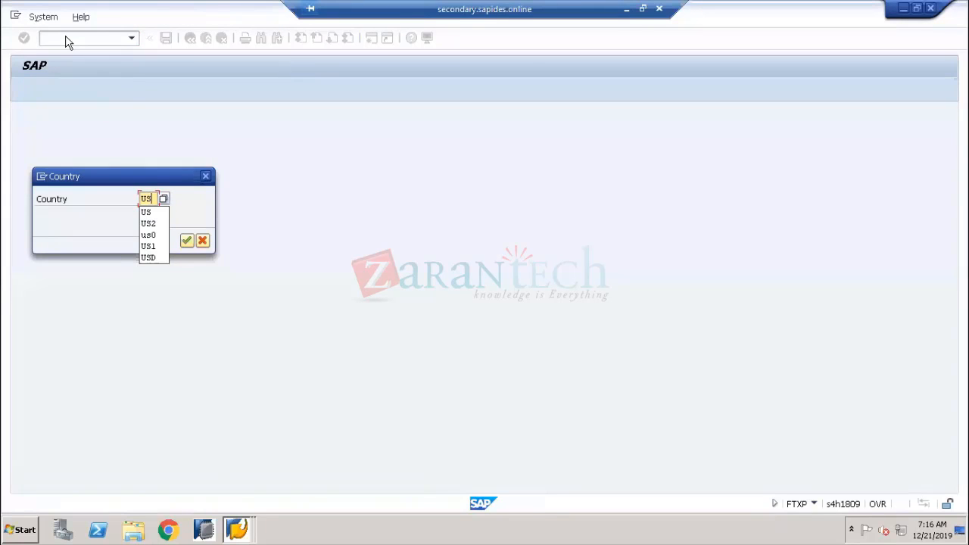
key(Return)
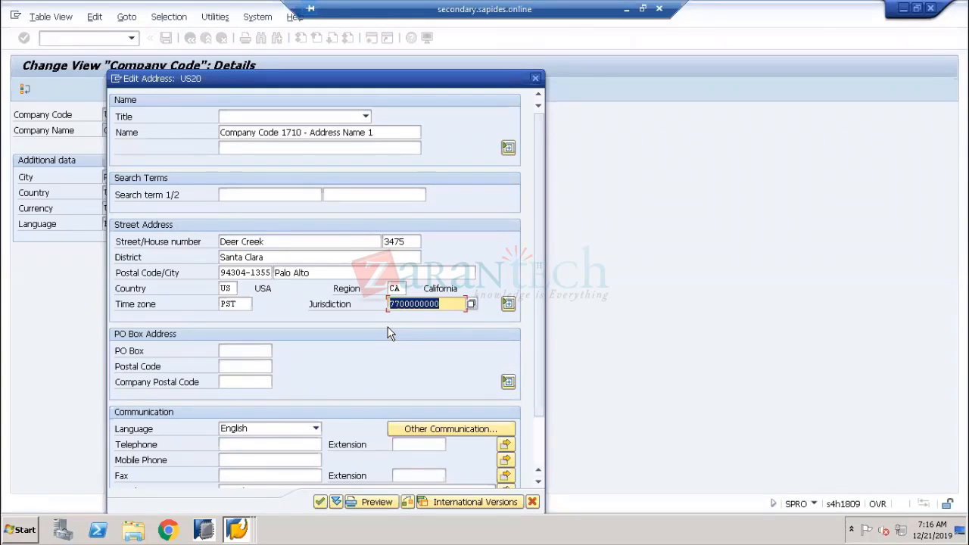
Close the US20 address and examine the currency in the company code's additional data
click(335, 502)
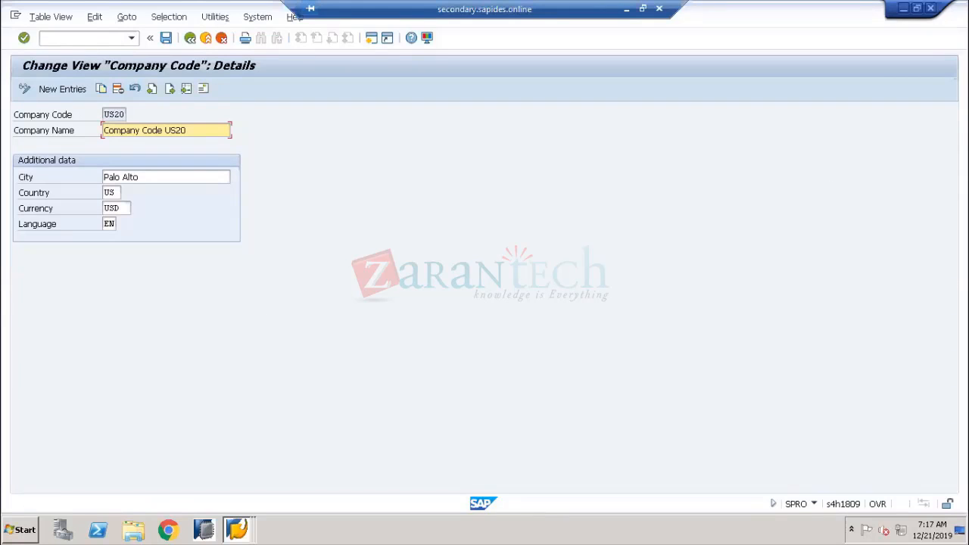
click(29, 212)
drag(126, 207, 83, 207)
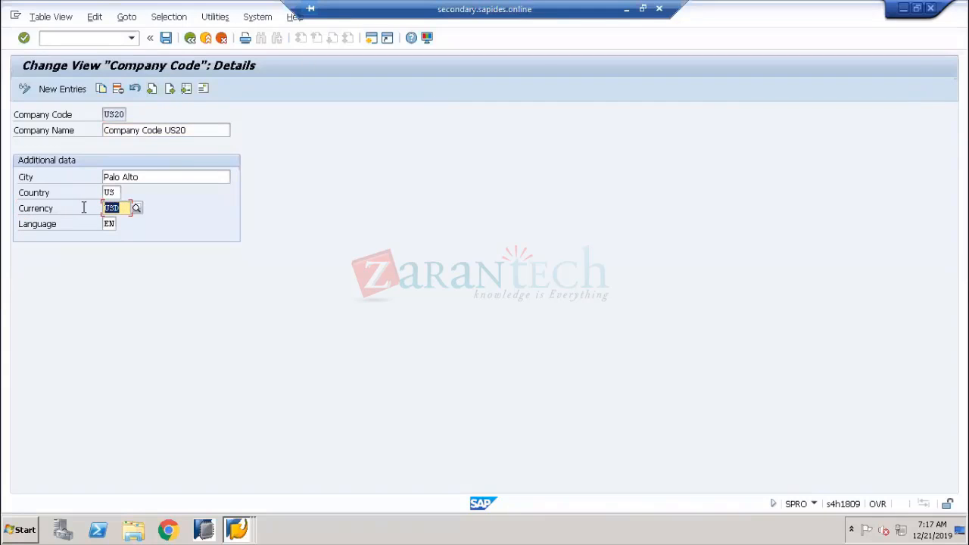
Examine the currency field of company code US20, then leave the remote session and open Paint on the local computer
click(44, 211)
drag(125, 210, 83, 212)
click(623, 10)
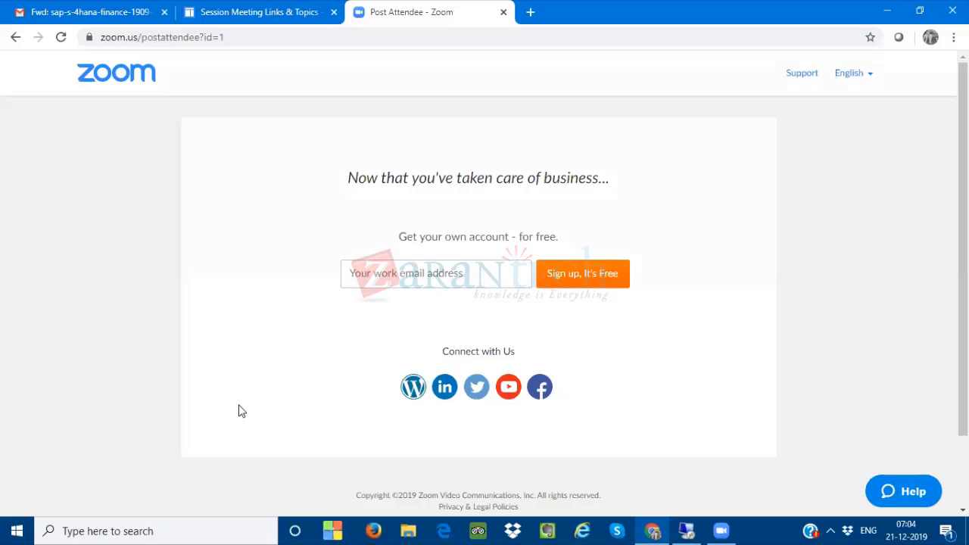
click(219, 526)
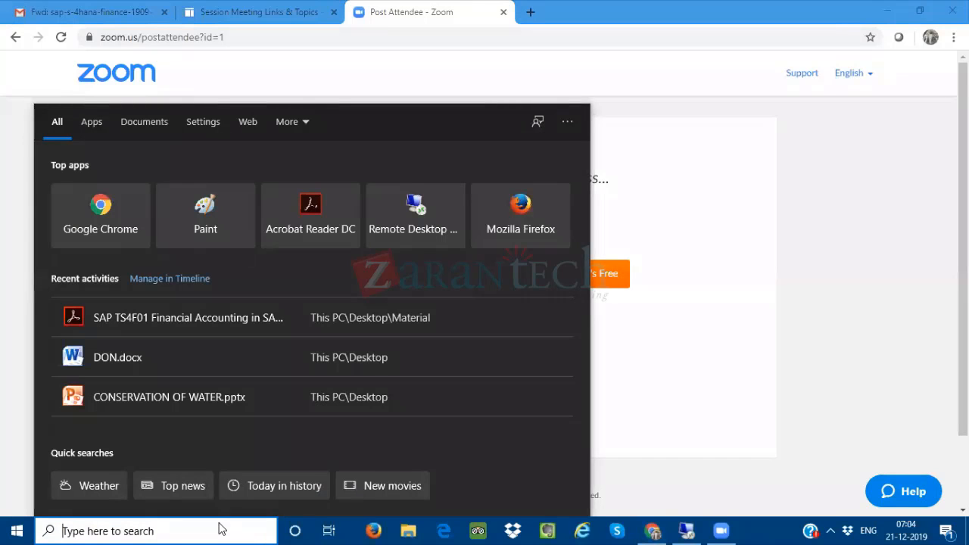
text(PAINT)
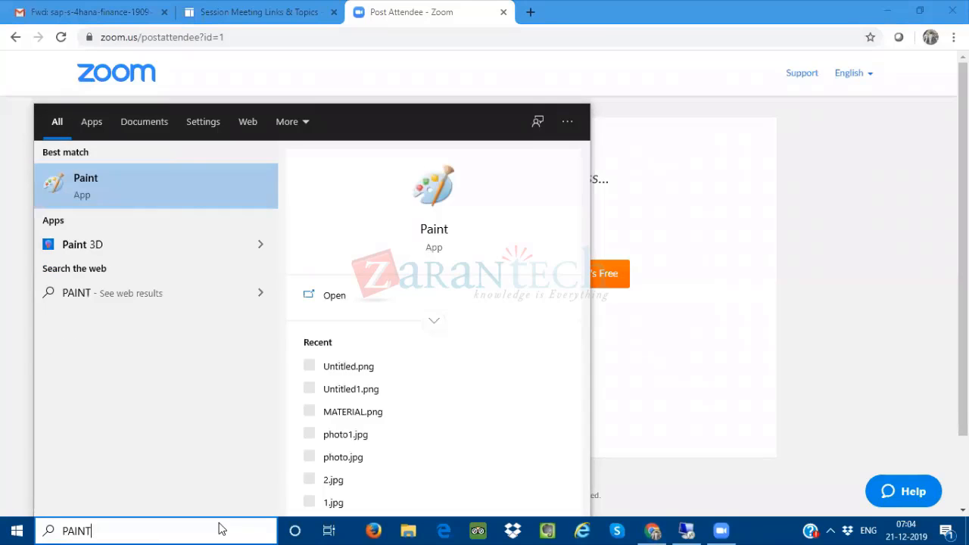
key(Return)
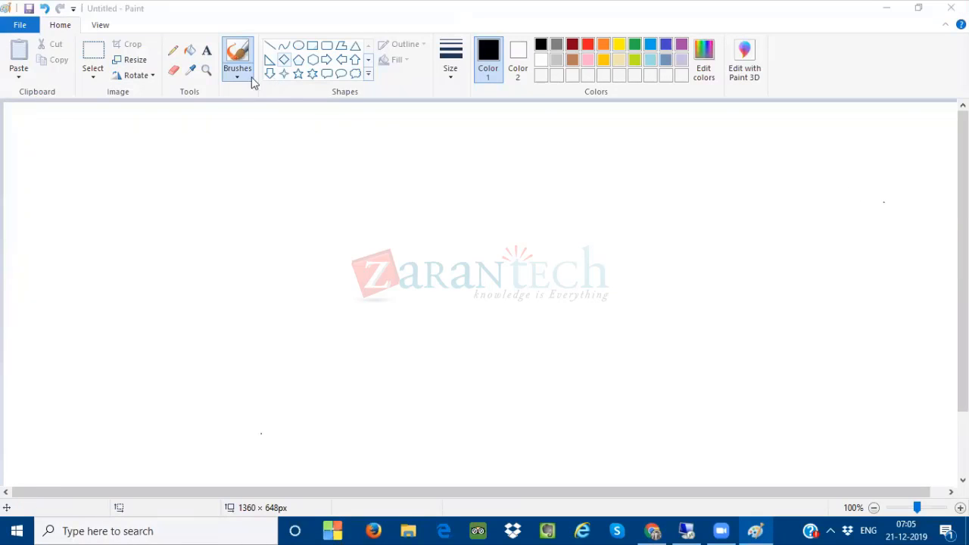
Add the title text "Currency Types" near the upper left of the blank canvas
click(207, 51)
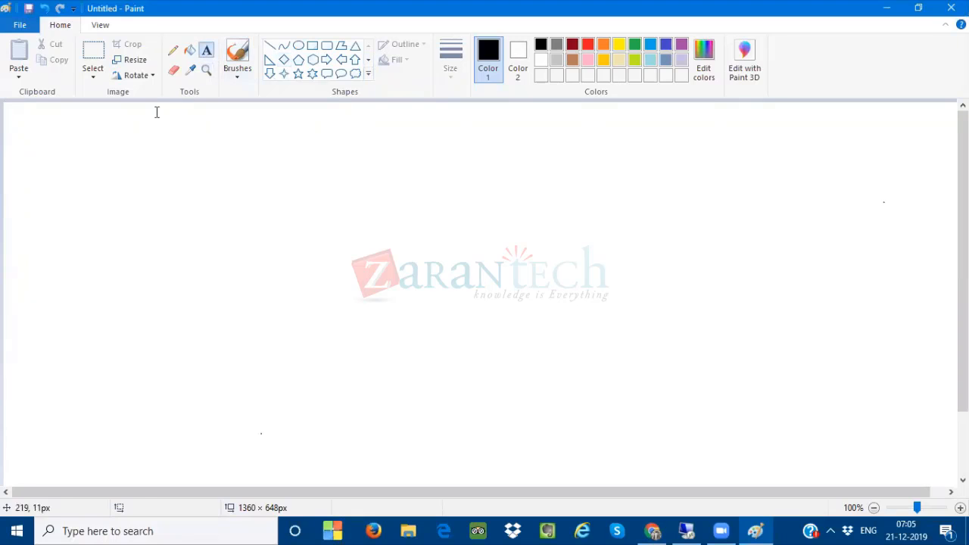
click(119, 124)
text(Currency )
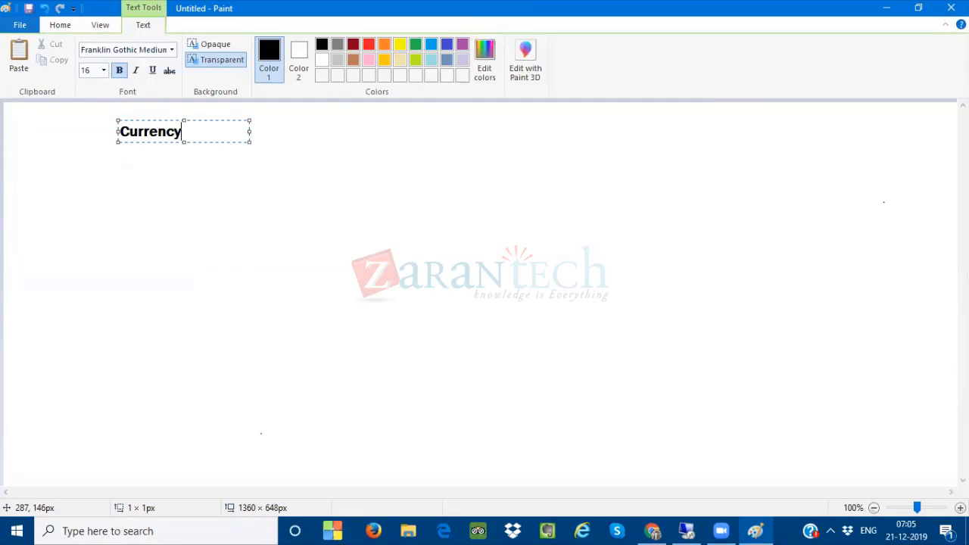
text(Types)
Draw one wide rectangle at the canvas's upper middle and a row of three smaller rectangles below it
click(60, 25)
click(312, 45)
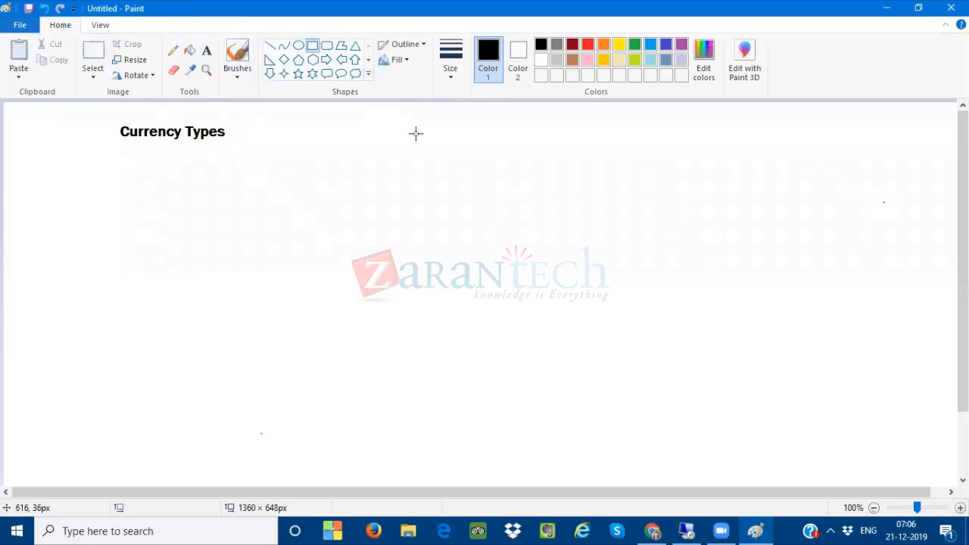
mouse_move(367, 141)
mouse_down()
mouse_move(389, 158)
mouse_move(538, 171)
mouse_up()
drag(260, 271, 391, 297)
drag(440, 270, 567, 295)
drag(610, 269, 715, 292)
click(696, 335)
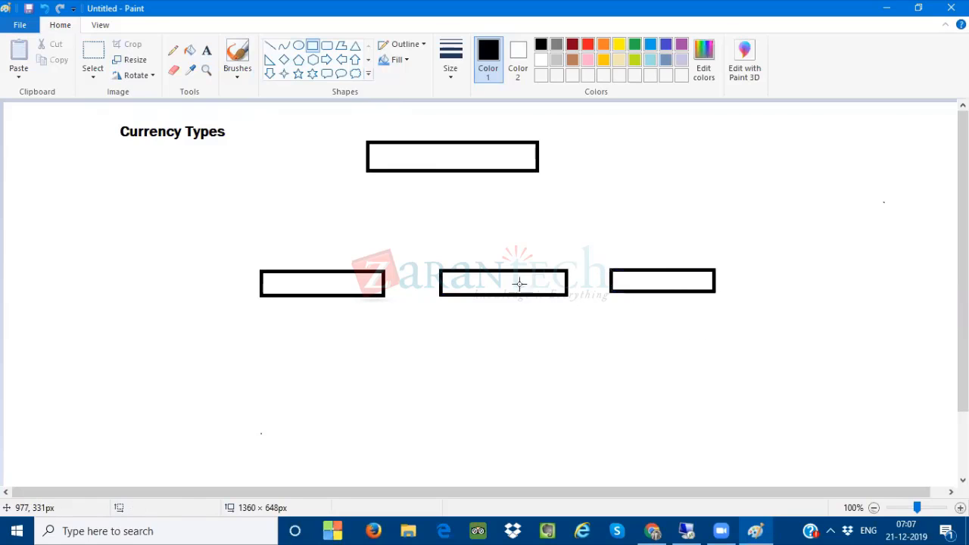
Label the upper rectangle "ceat" and the left rectangle of the lower row "CE01"
click(207, 51)
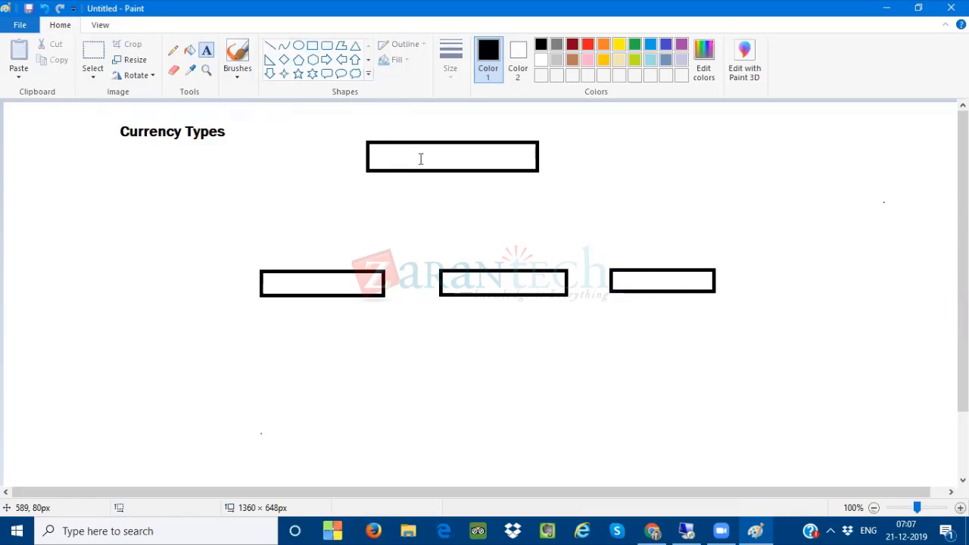
click(416, 156)
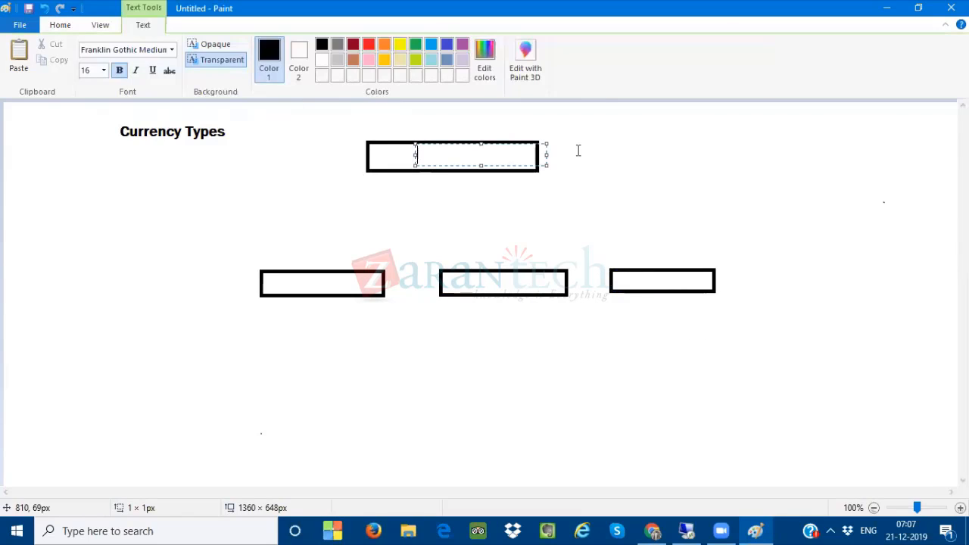
text(ceat)
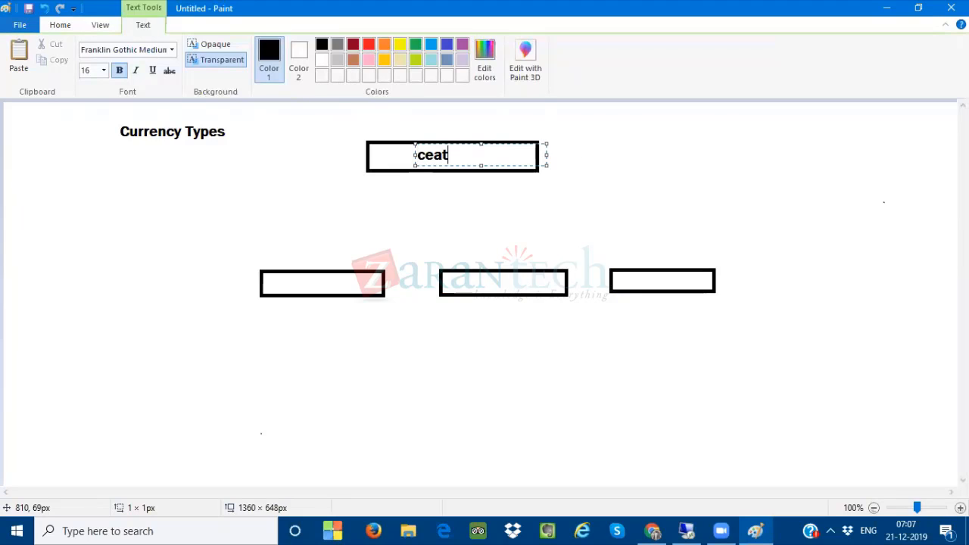
click(294, 283)
click(295, 283)
text(CE01)
click(426, 352)
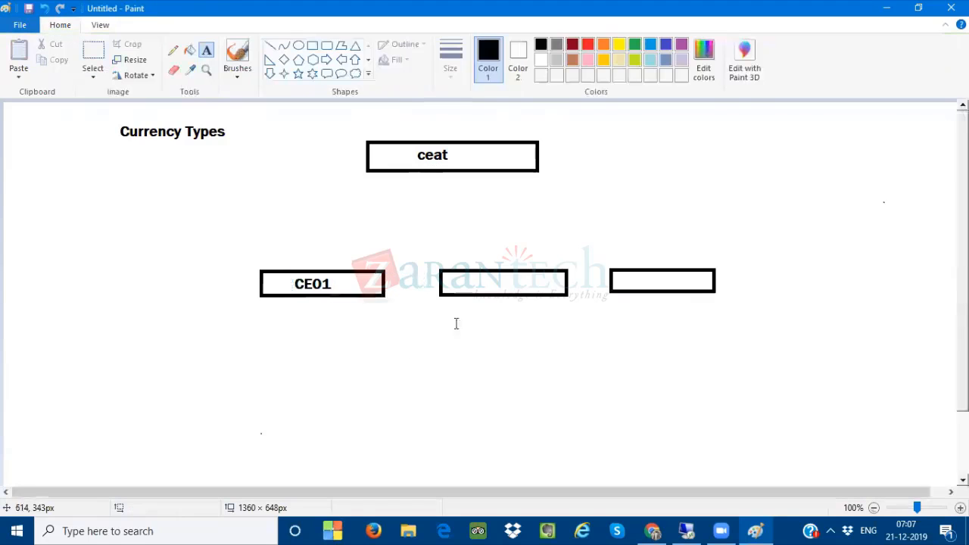
Label the middle rectangle of the lower row "CE02" and the right one "CE03"
click(471, 274)
text(CE20)
key(BackSpace)
key(BackSpace)
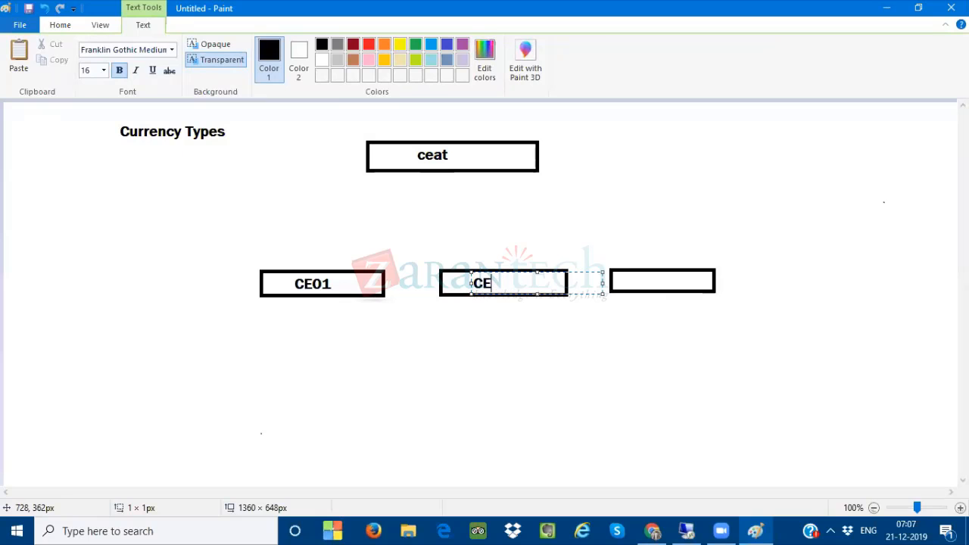
text(02)
click(643, 325)
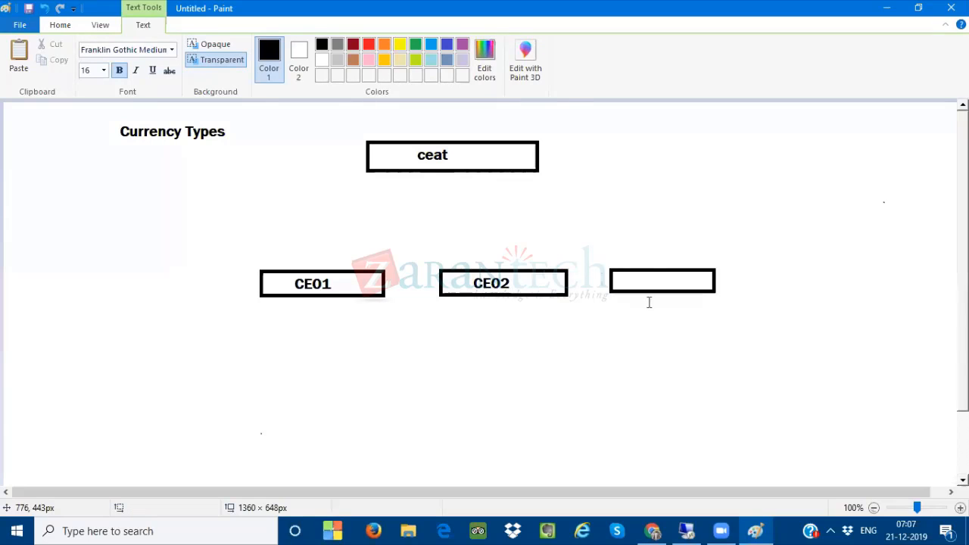
click(644, 279)
text(CE03)
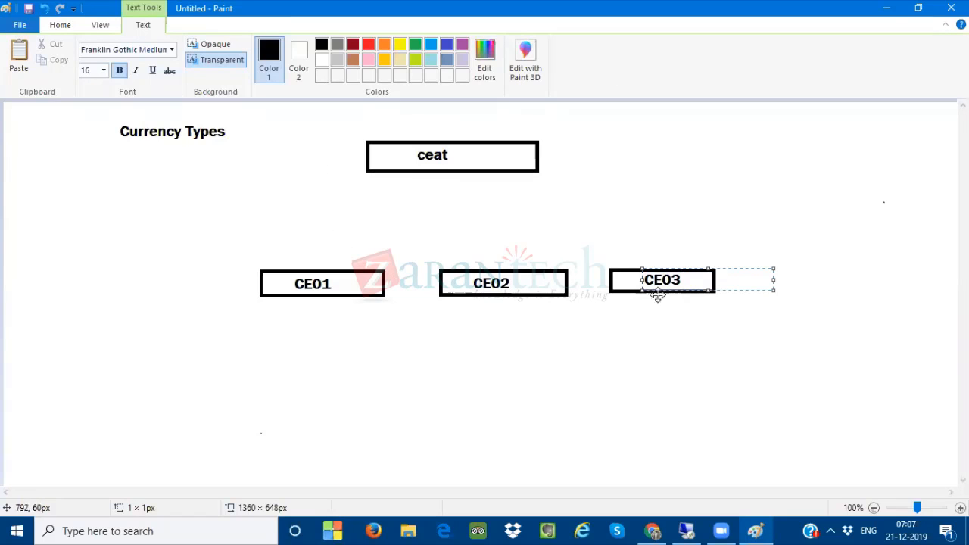
Switch to the remote SAP session, leave the company code details and locate Define company under Financial Accounting in the IMG
click(685, 530)
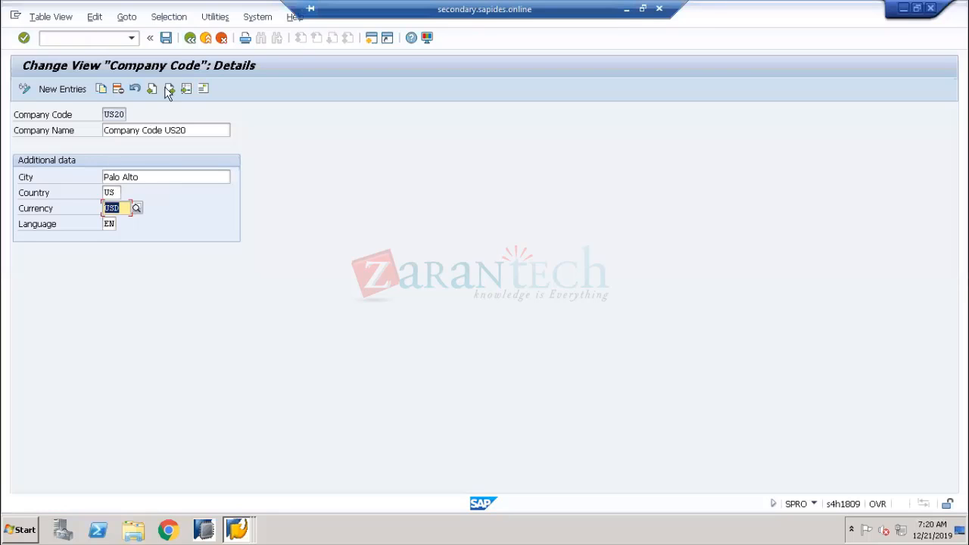
click(205, 39)
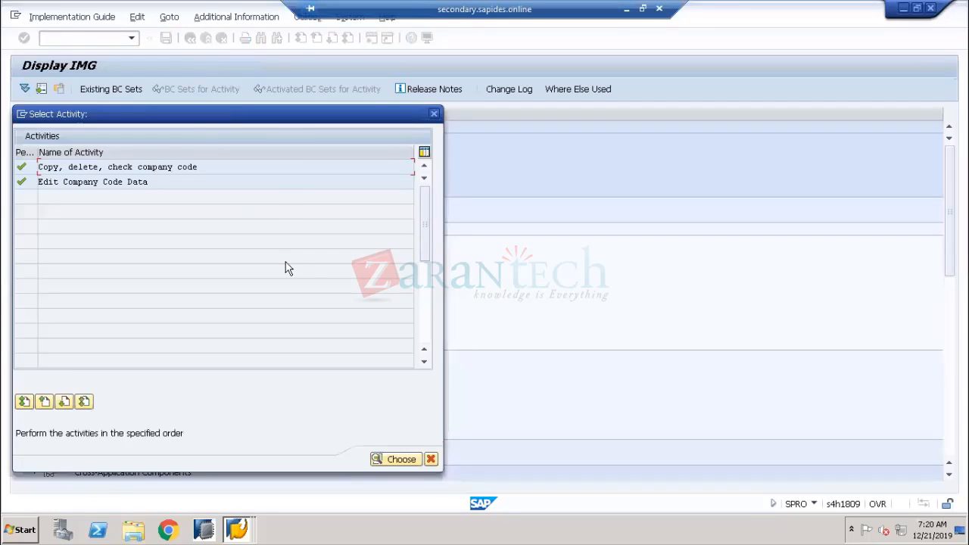
click(427, 458)
click(130, 247)
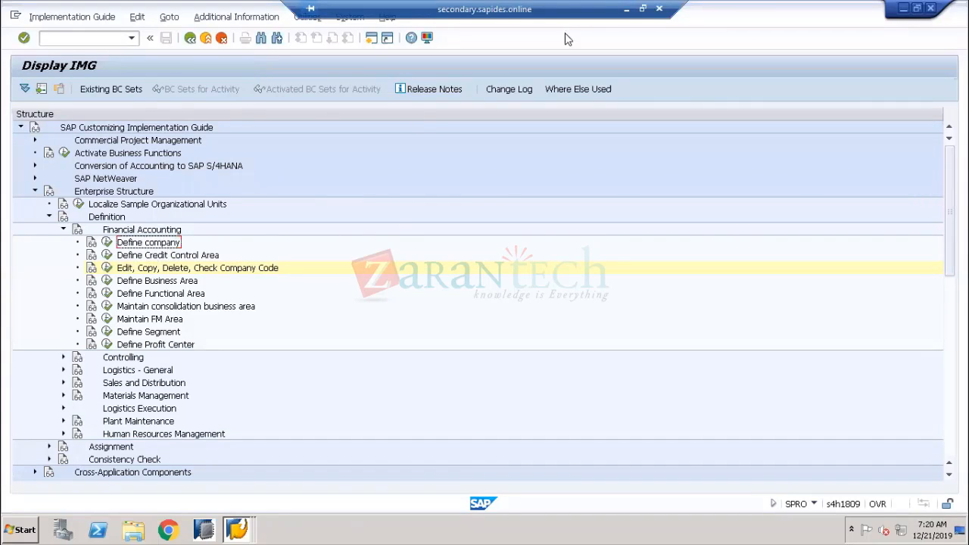
Return to Paint and draw straight lines connecting the ceat box to the CE01 and CE02 boxes
click(627, 9)
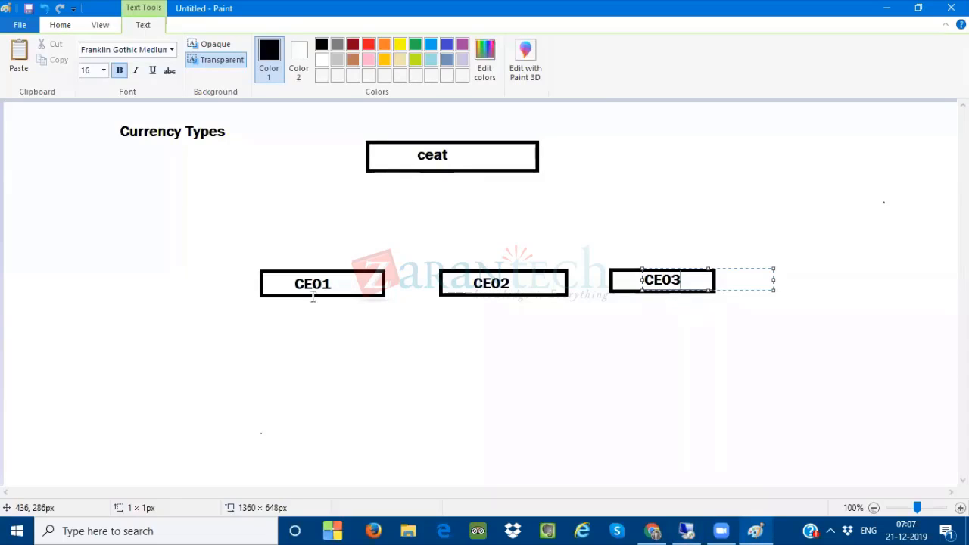
click(55, 28)
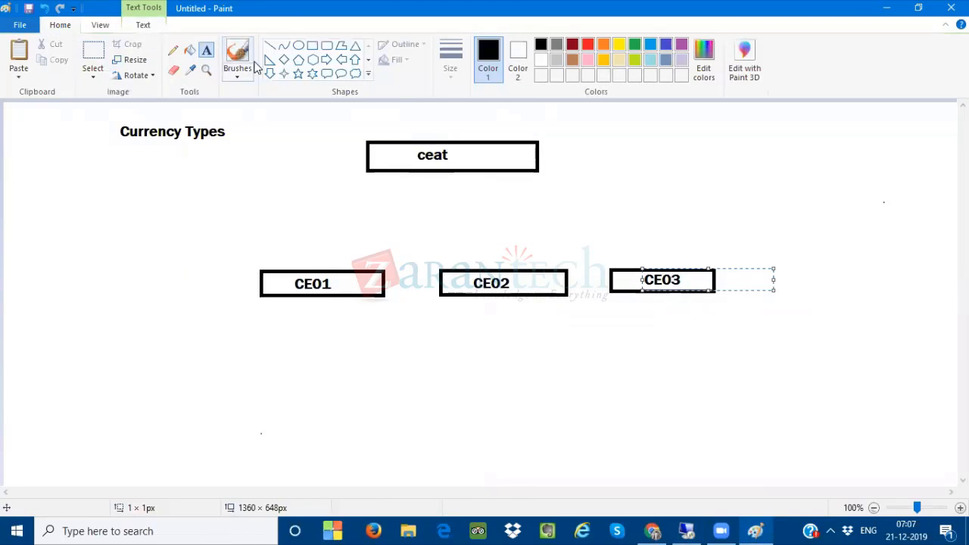
click(270, 47)
drag(444, 173, 340, 269)
drag(492, 269, 444, 173)
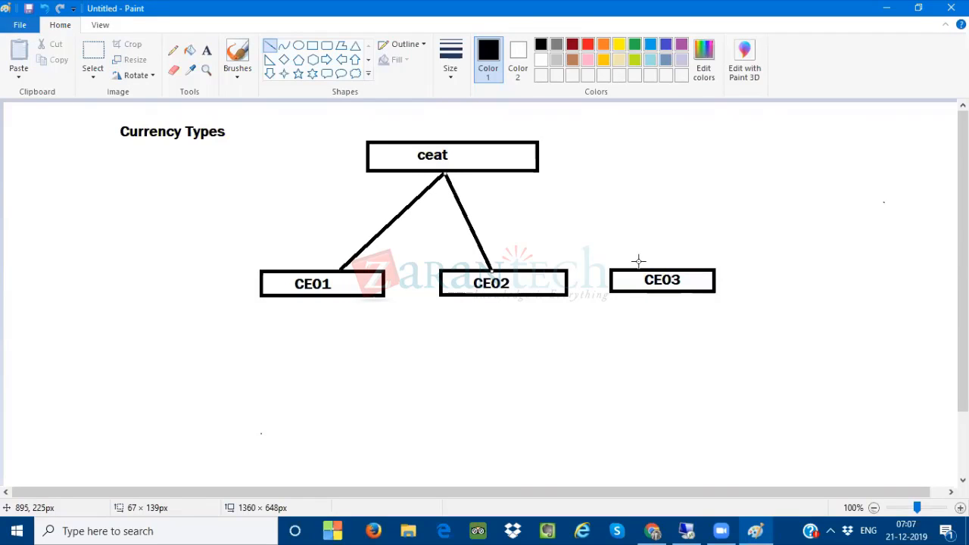